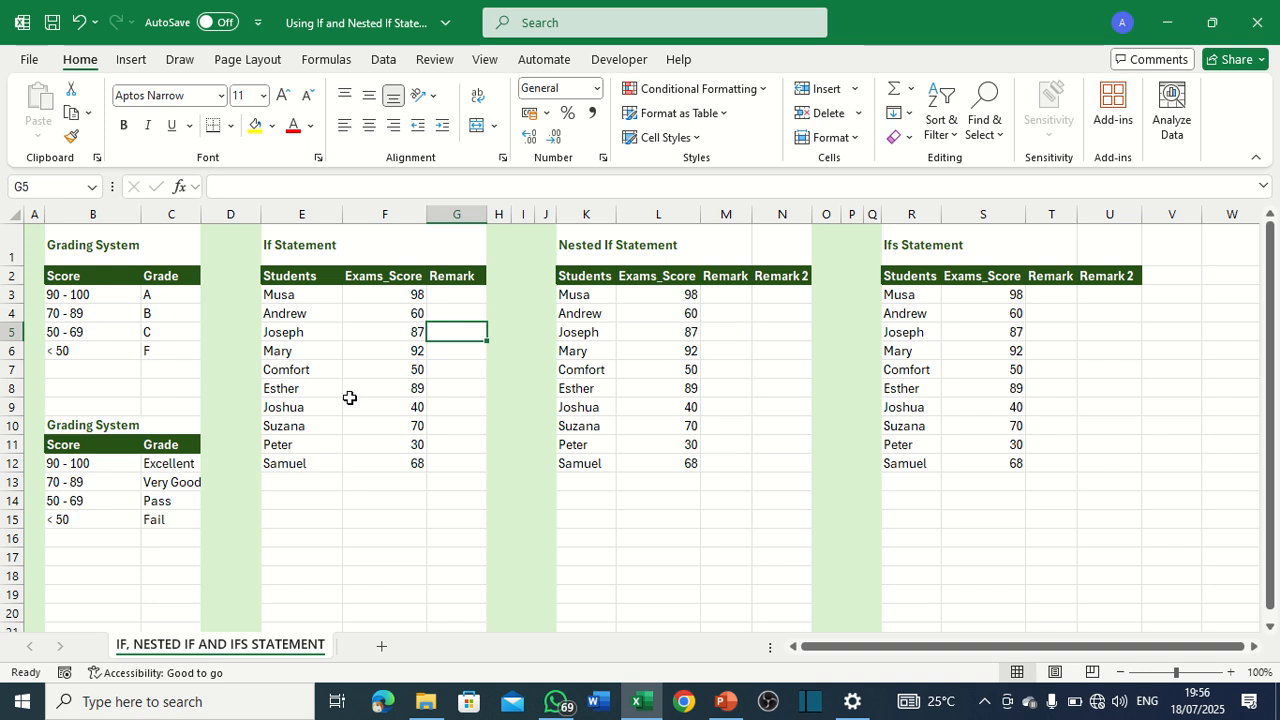
# Examine the two grading tables, matching each score range in the upper one to its letter grade.
pyautogui.click(103, 246)
pyautogui.moveTo(103, 246); pyautogui.dragTo(171, 354)
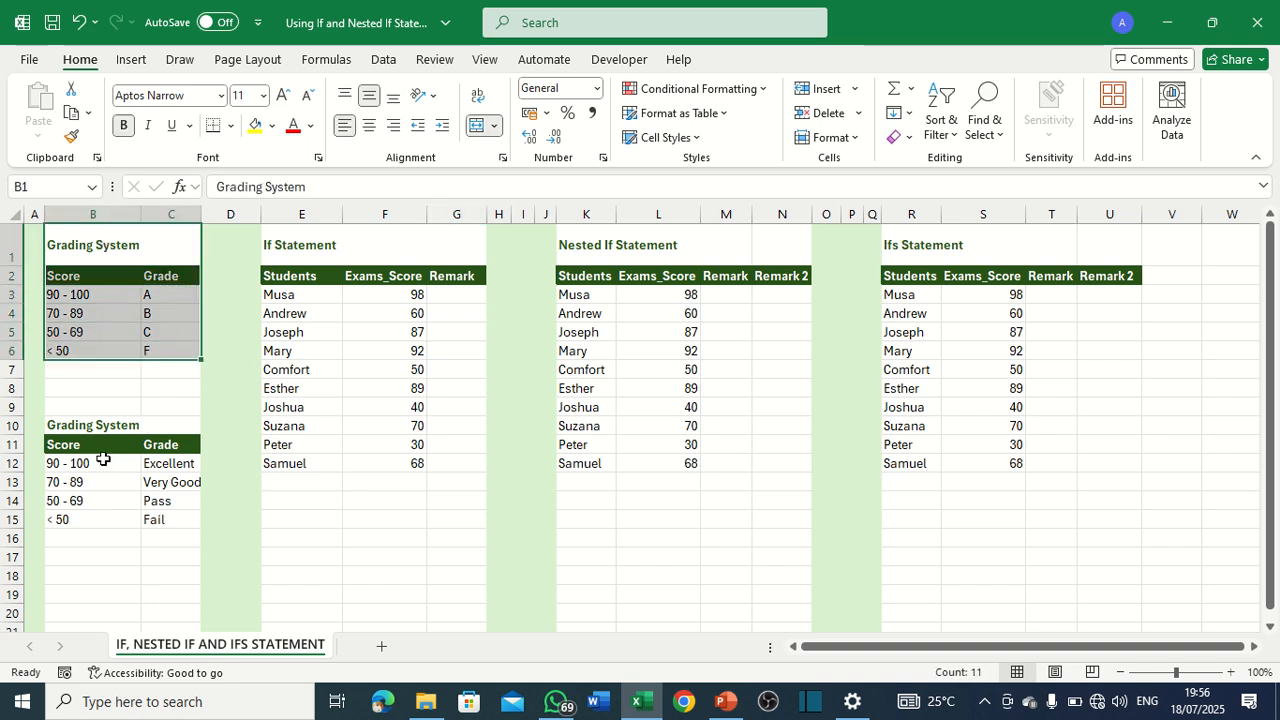
pyautogui.moveTo(68, 428); pyautogui.dragTo(124, 522)
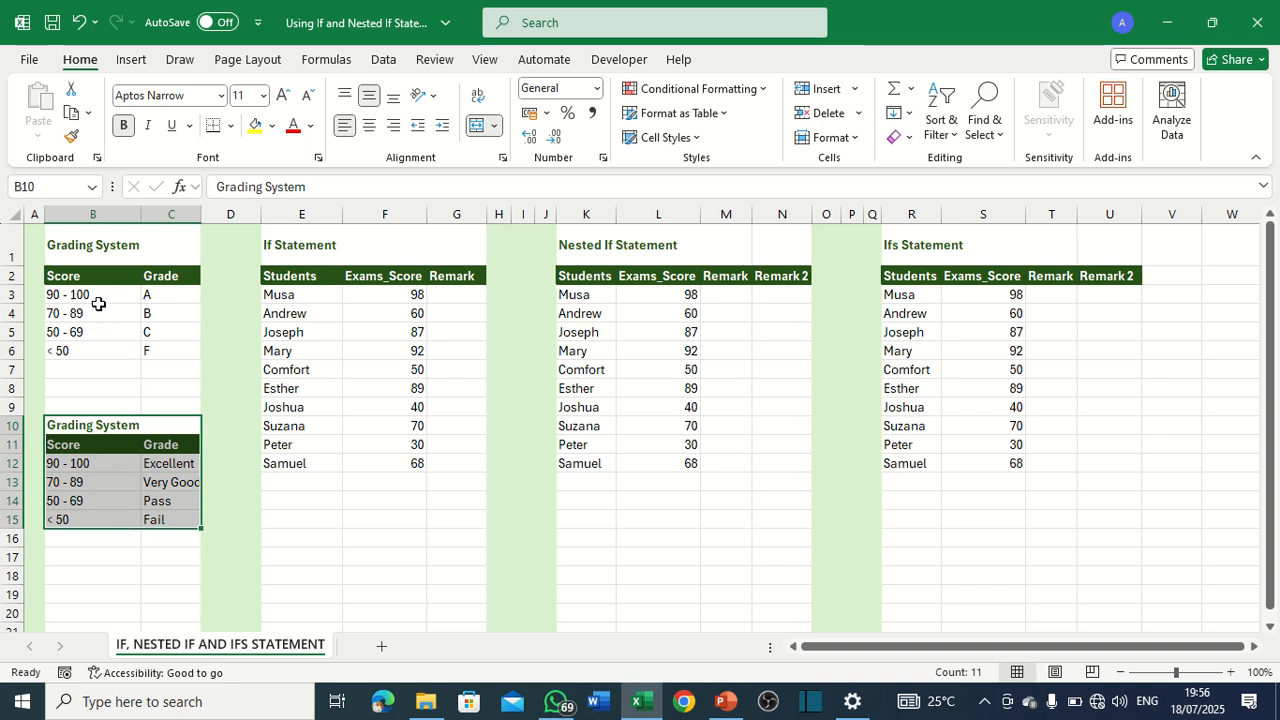
pyautogui.click(98, 312)
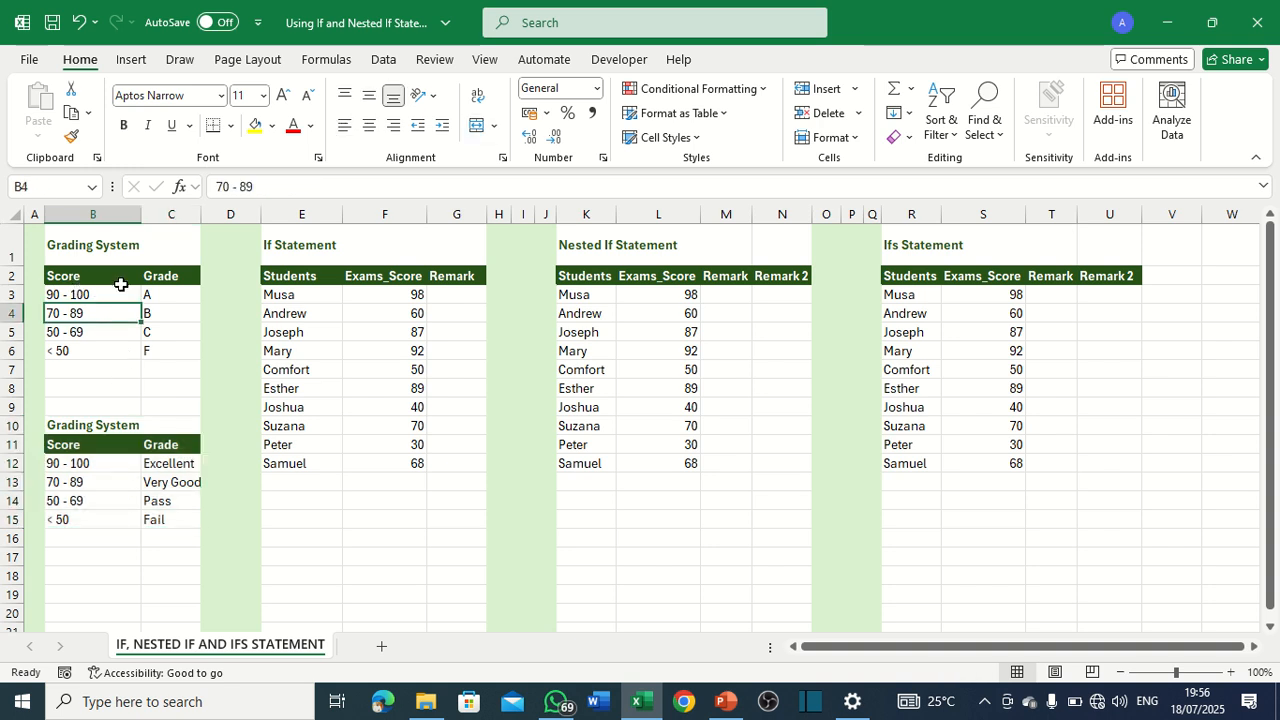
pyautogui.click(52, 295)
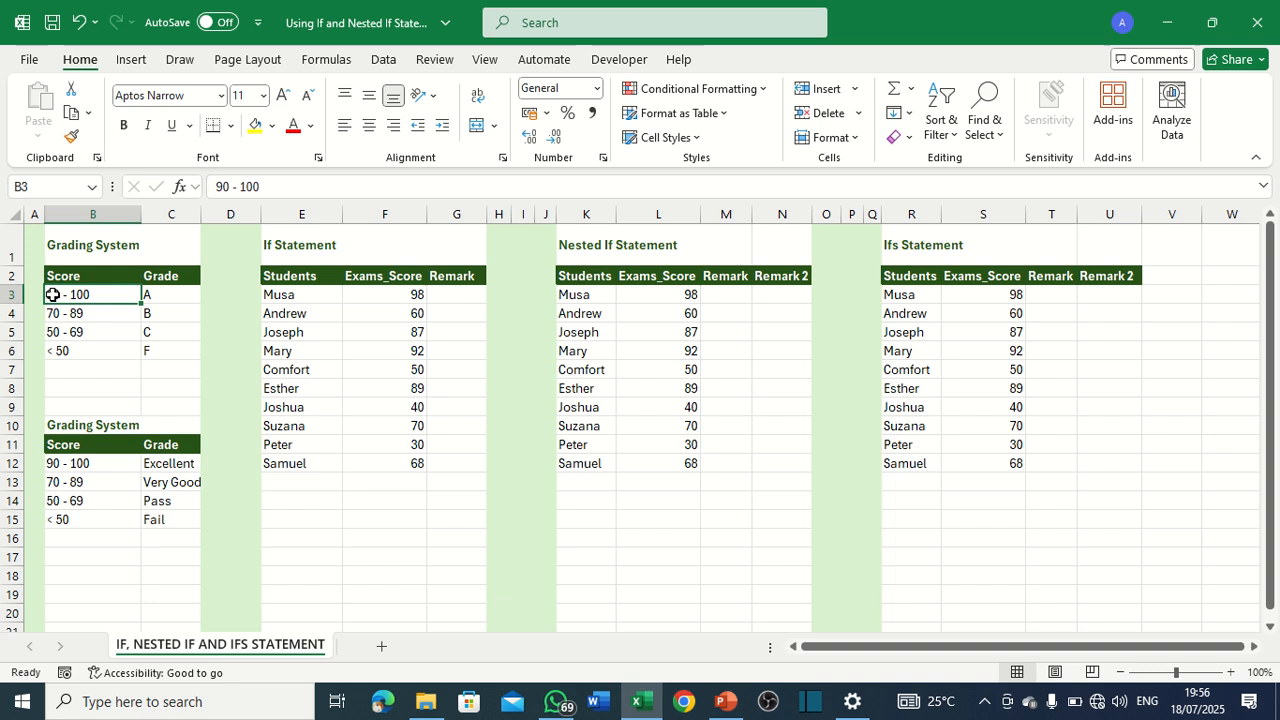
pyautogui.click(156, 296)
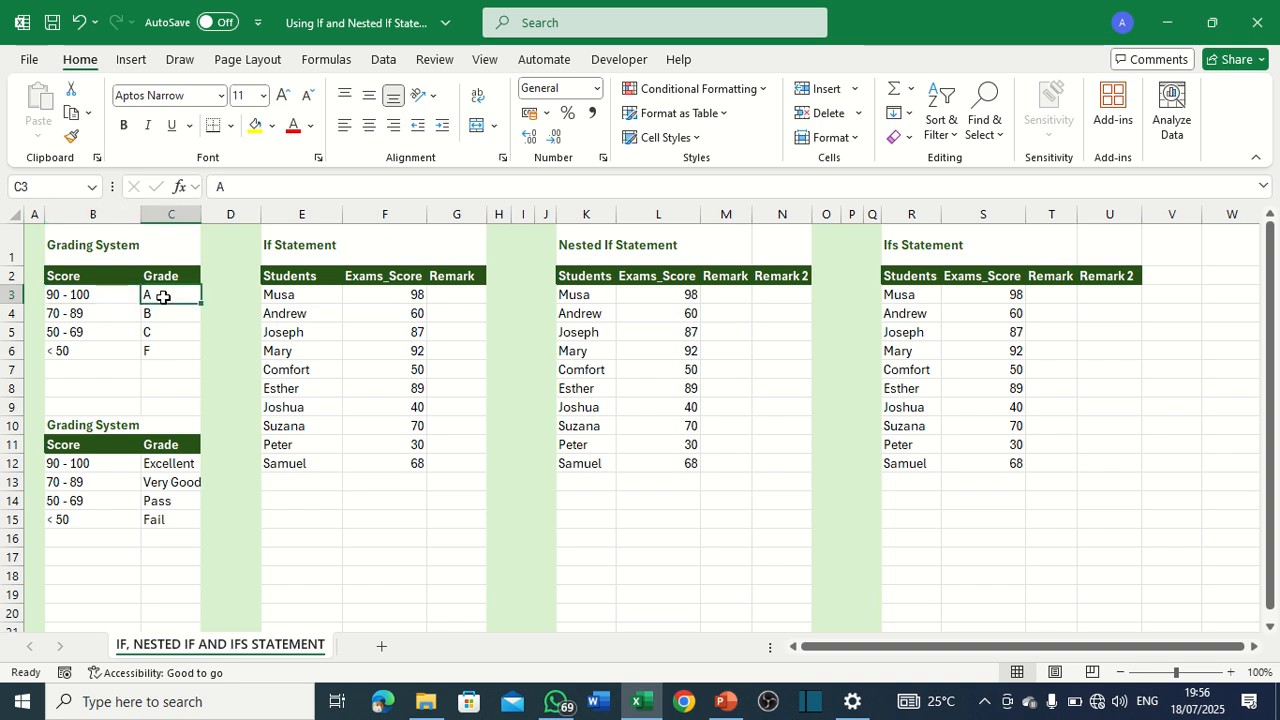
pyautogui.click(78, 314)
pyautogui.click(168, 314)
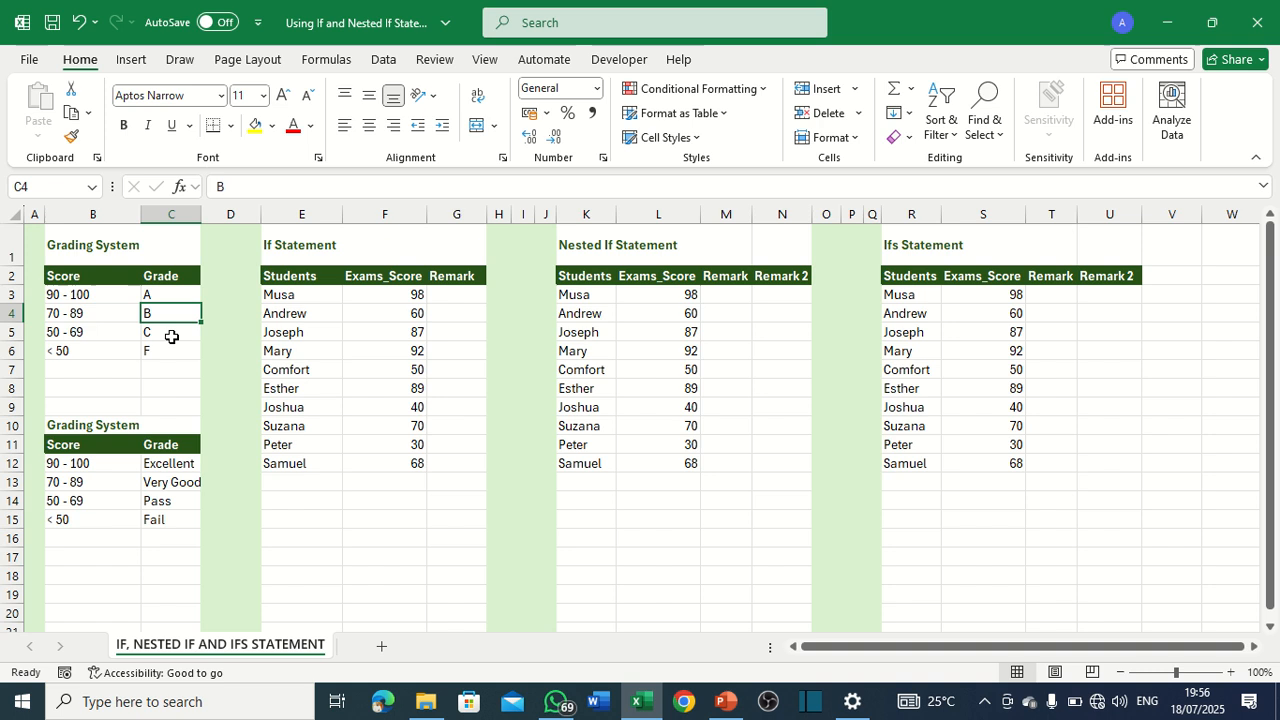
pyautogui.click(72, 334)
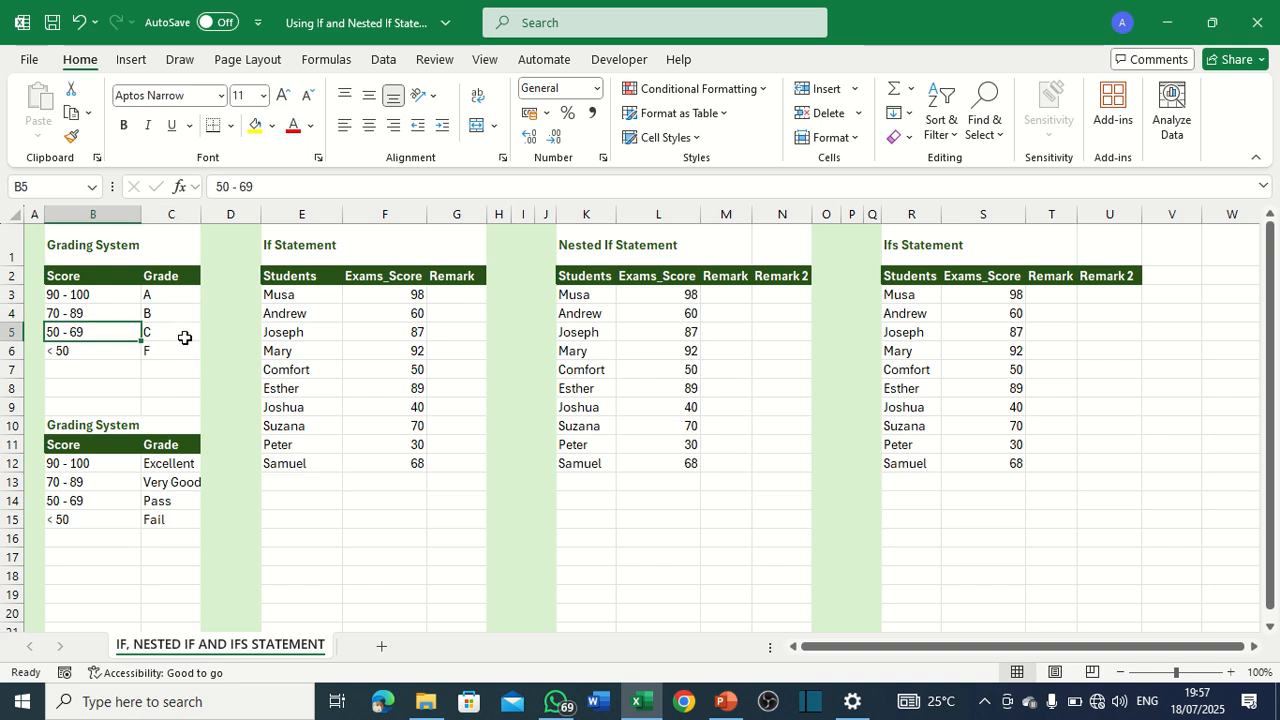
pyautogui.click(183, 332)
pyautogui.click(77, 353)
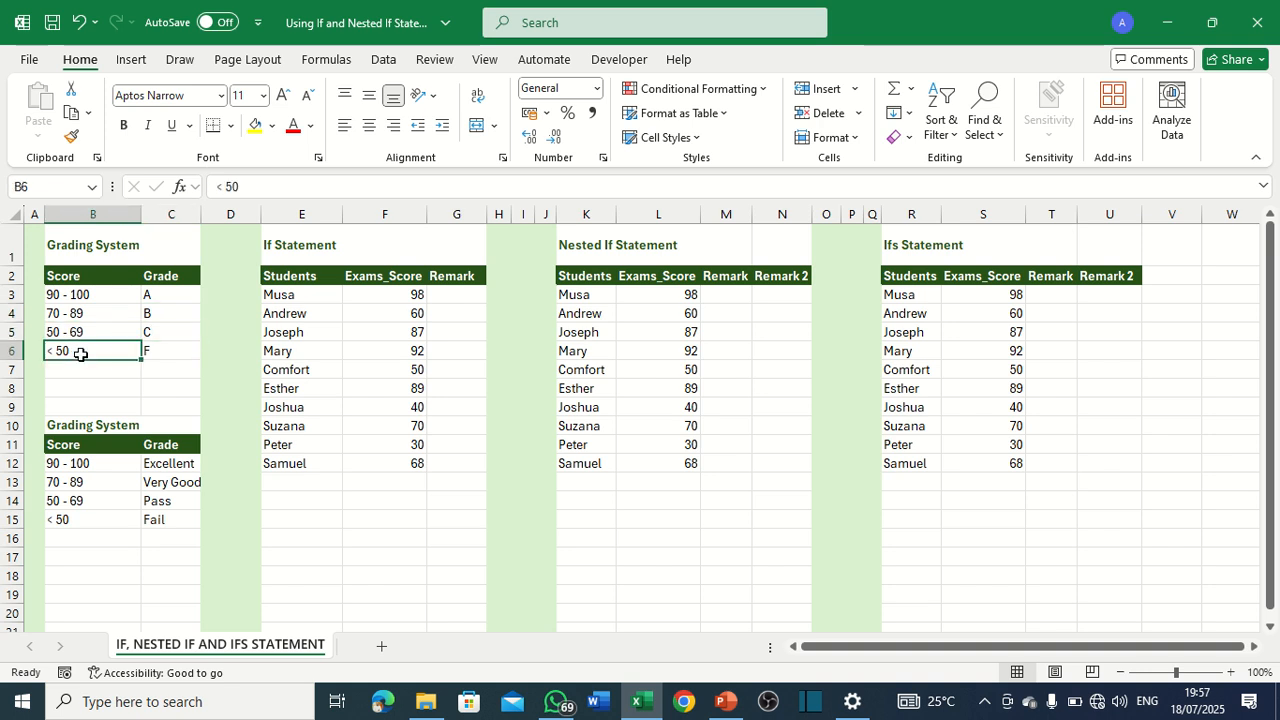
pyautogui.click(165, 352)
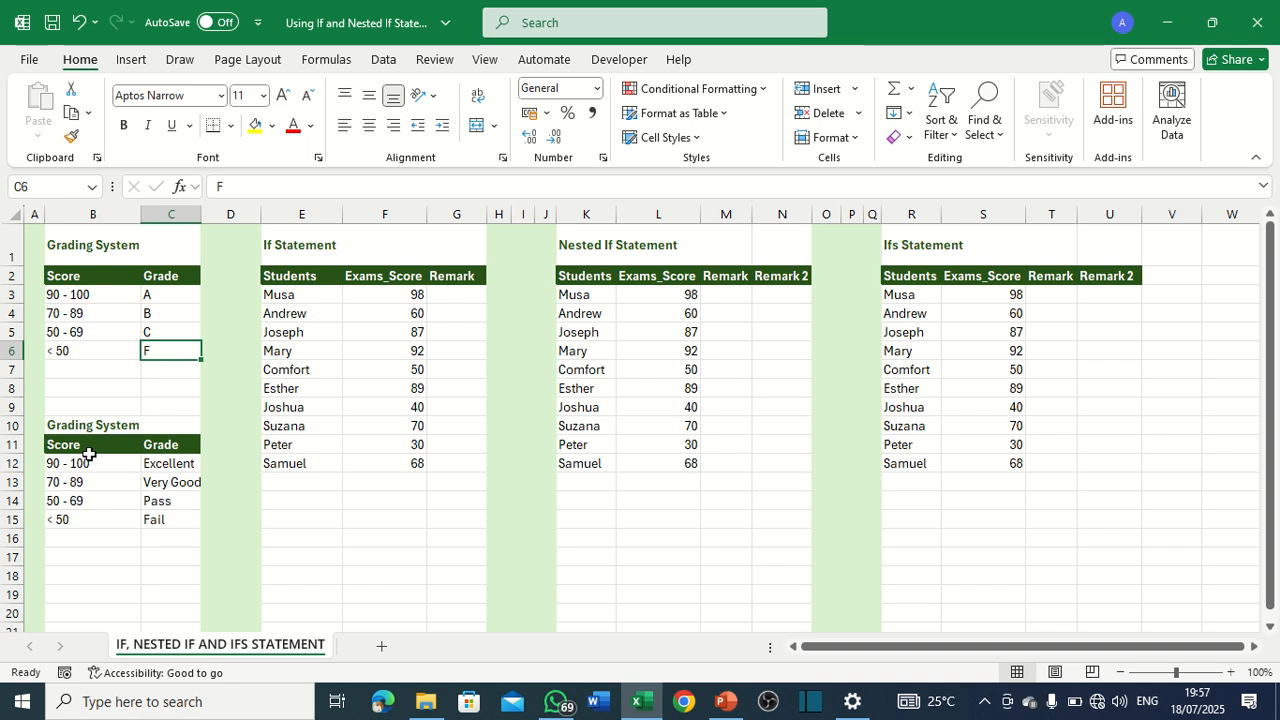
# Review the score ranges and word grades in the lower grading table, and the If, Nested If and Ifs student tables.
pyautogui.moveTo(36, 427); pyautogui.dragTo(135, 531)
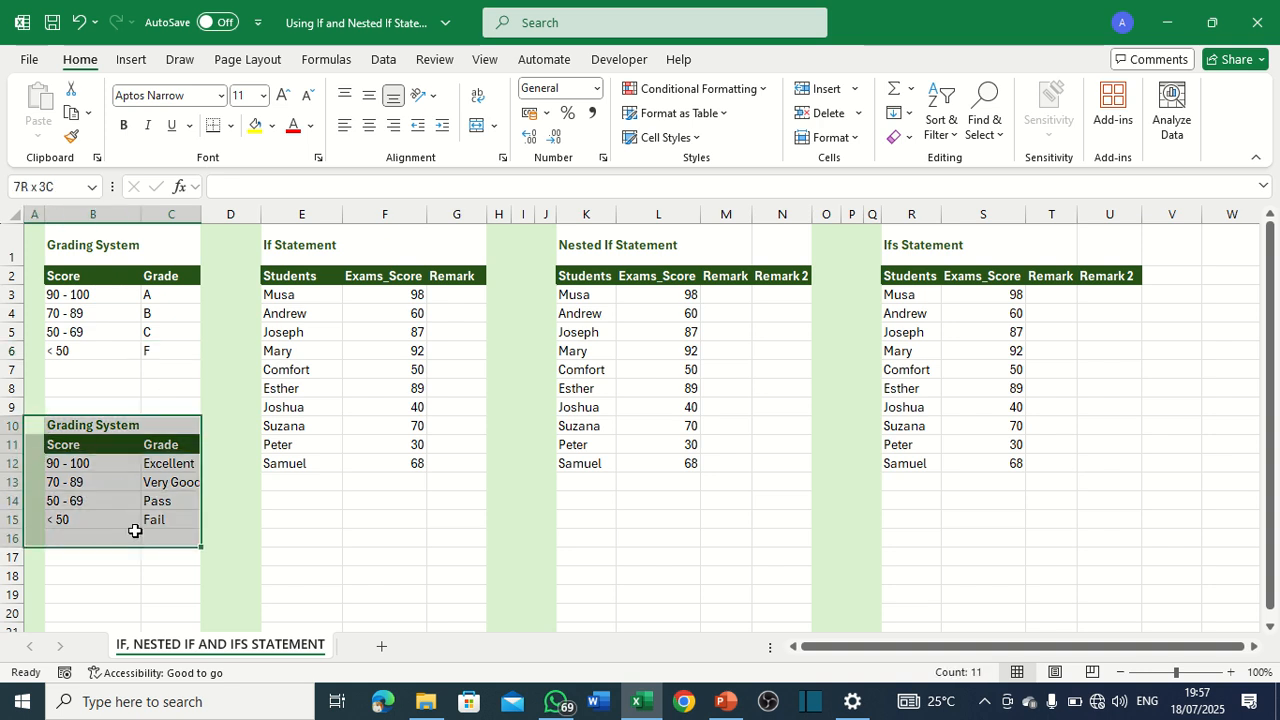
pyautogui.click(55, 463)
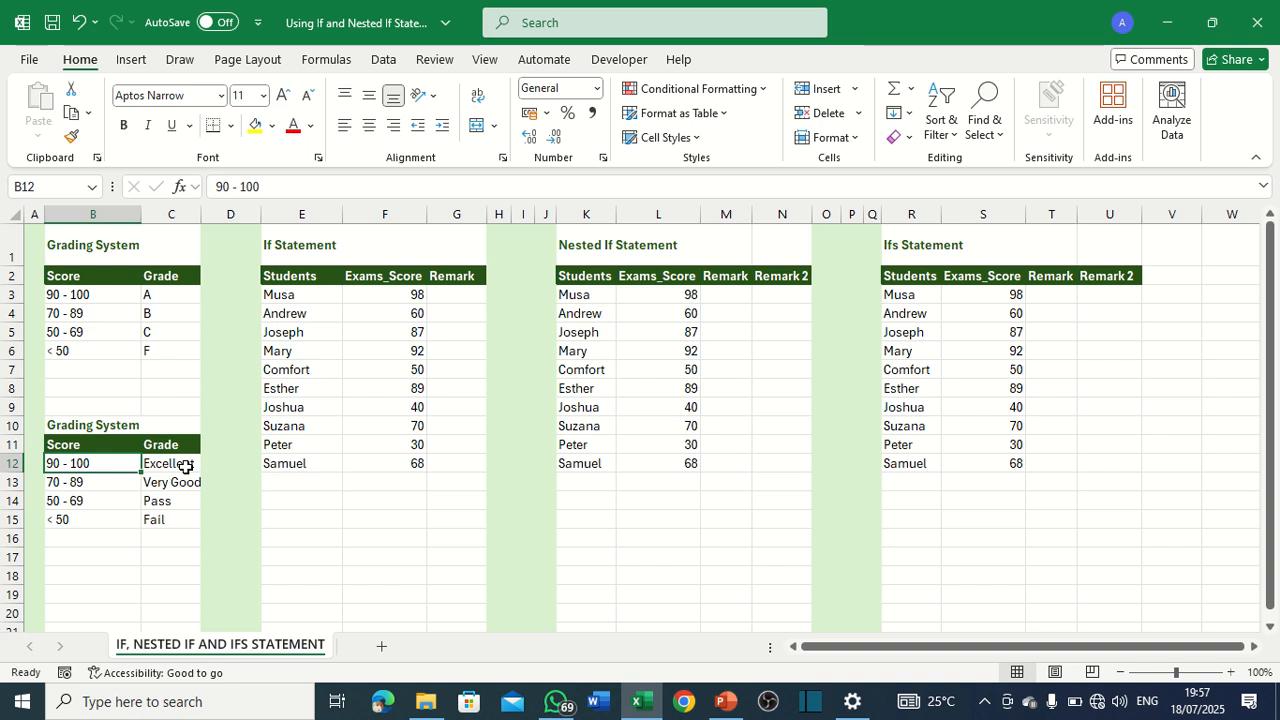
pyautogui.click(195, 460)
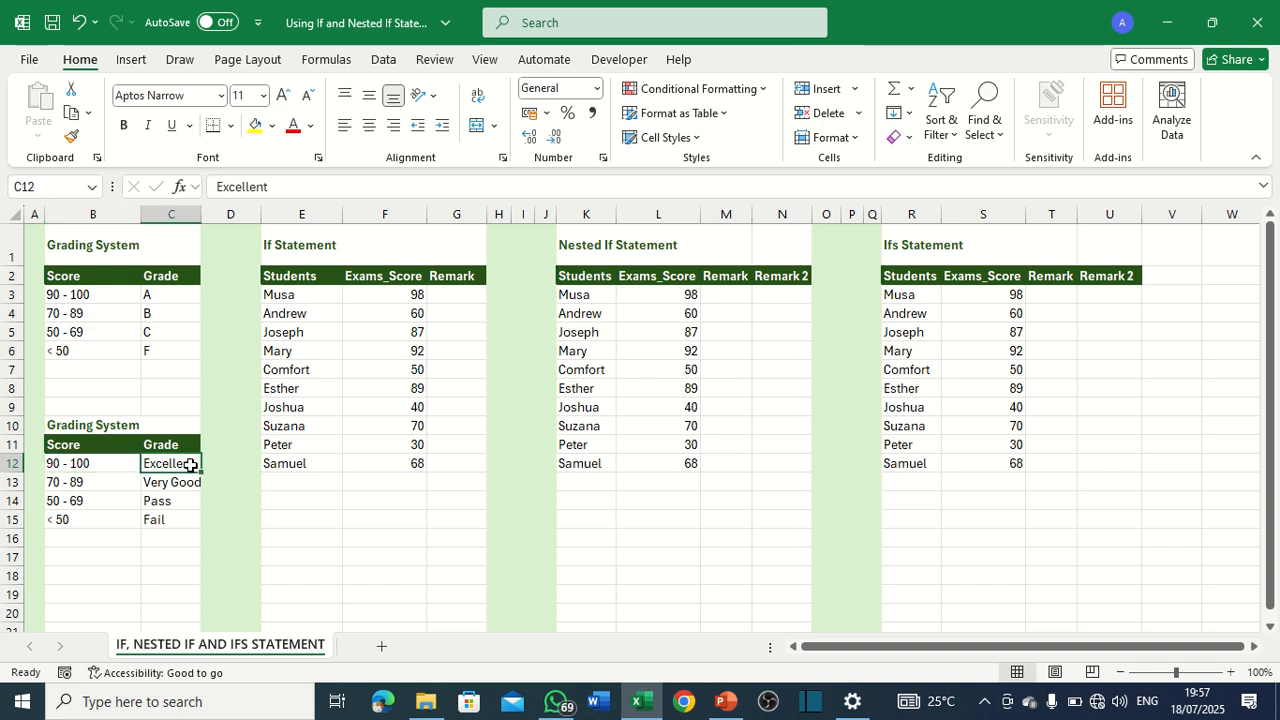
pyautogui.click(84, 501)
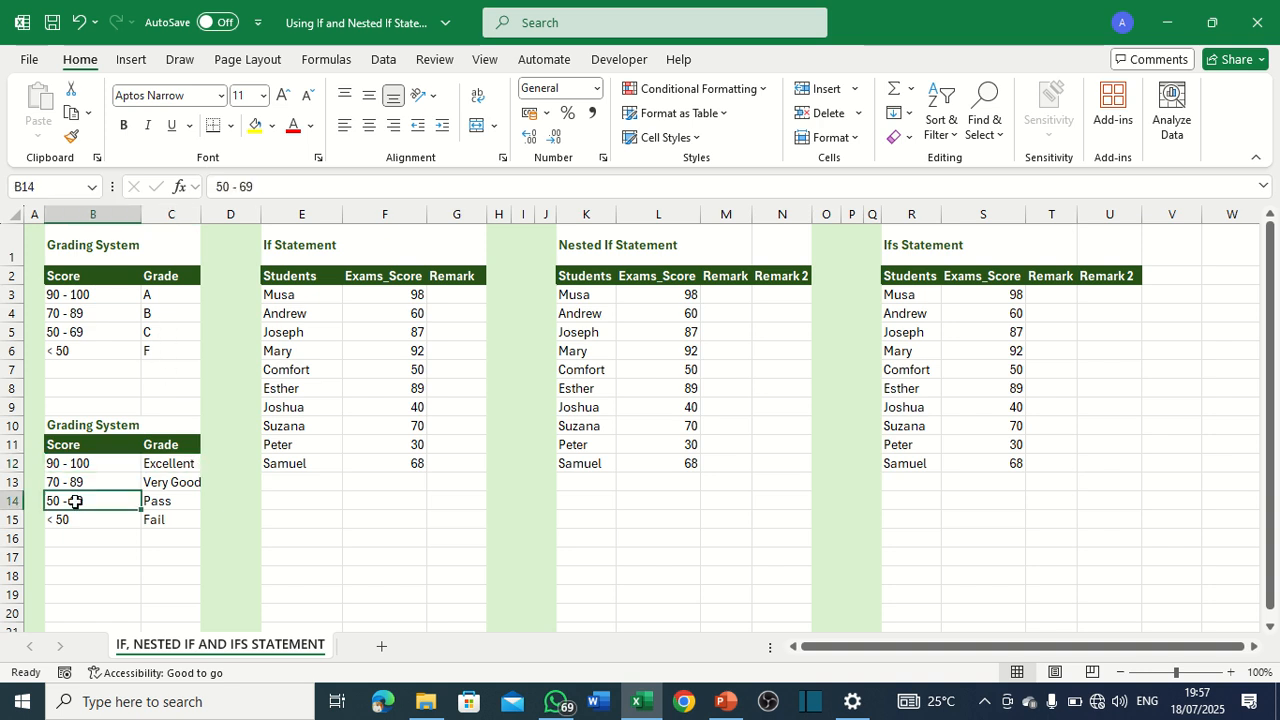
pyautogui.click(160, 521)
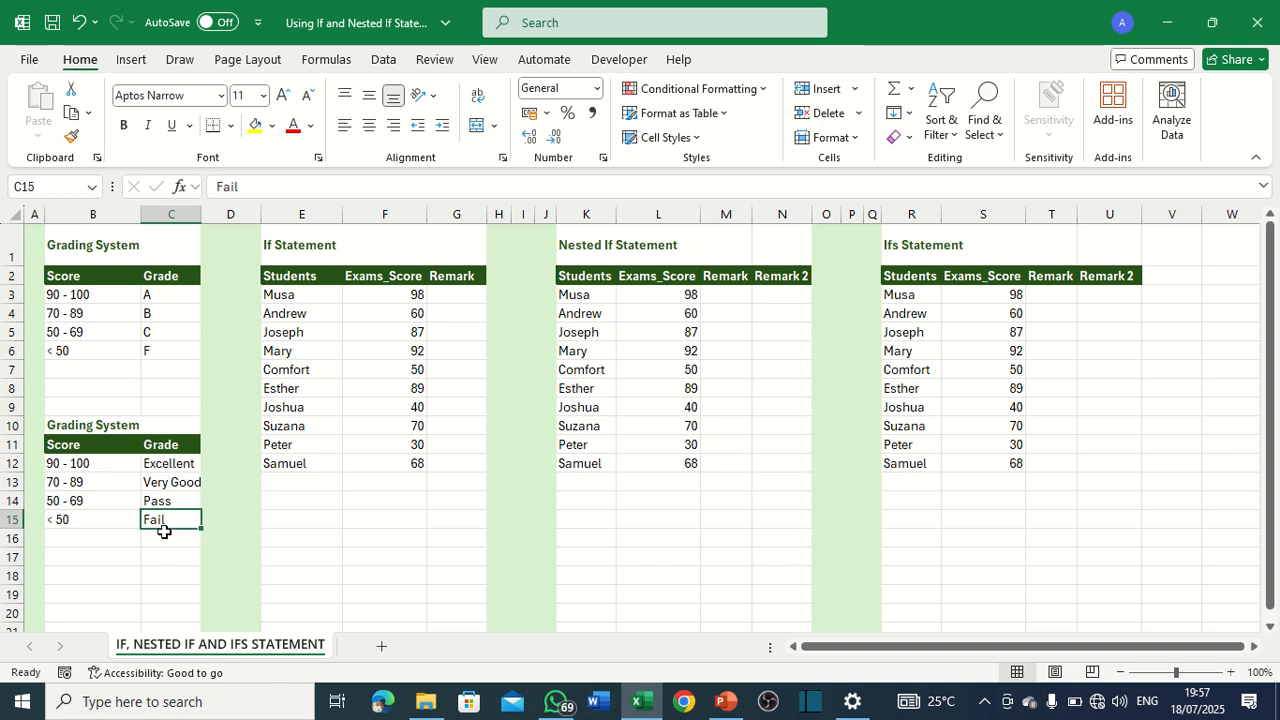
pyautogui.moveTo(299, 256); pyautogui.dragTo(420, 482)
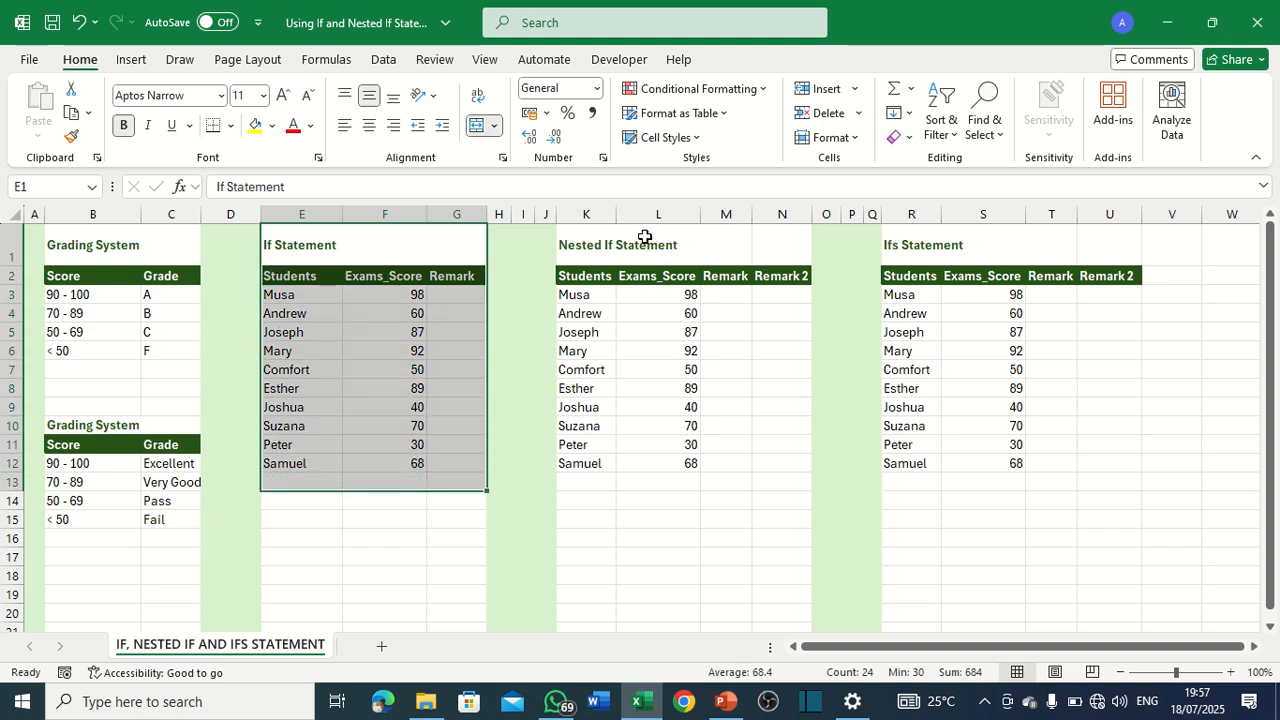
pyautogui.moveTo(609, 241); pyautogui.dragTo(700, 465)
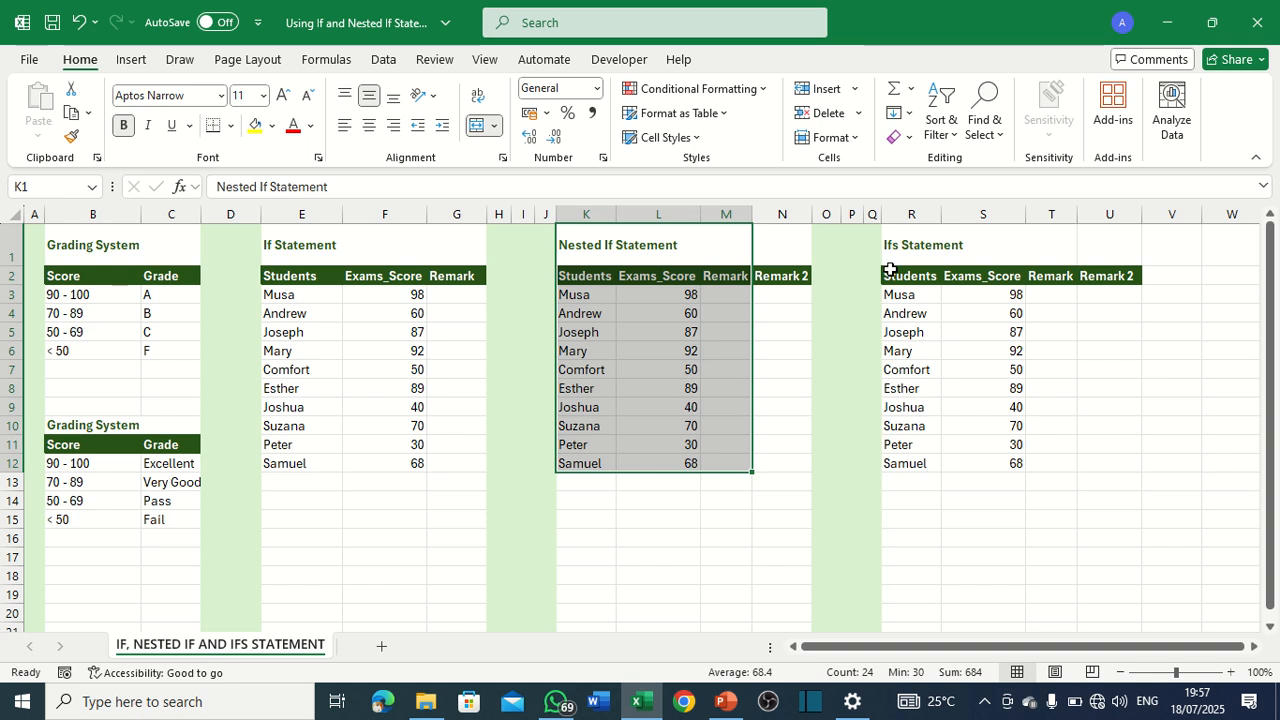
pyautogui.moveTo(888, 245); pyautogui.dragTo(981, 470)
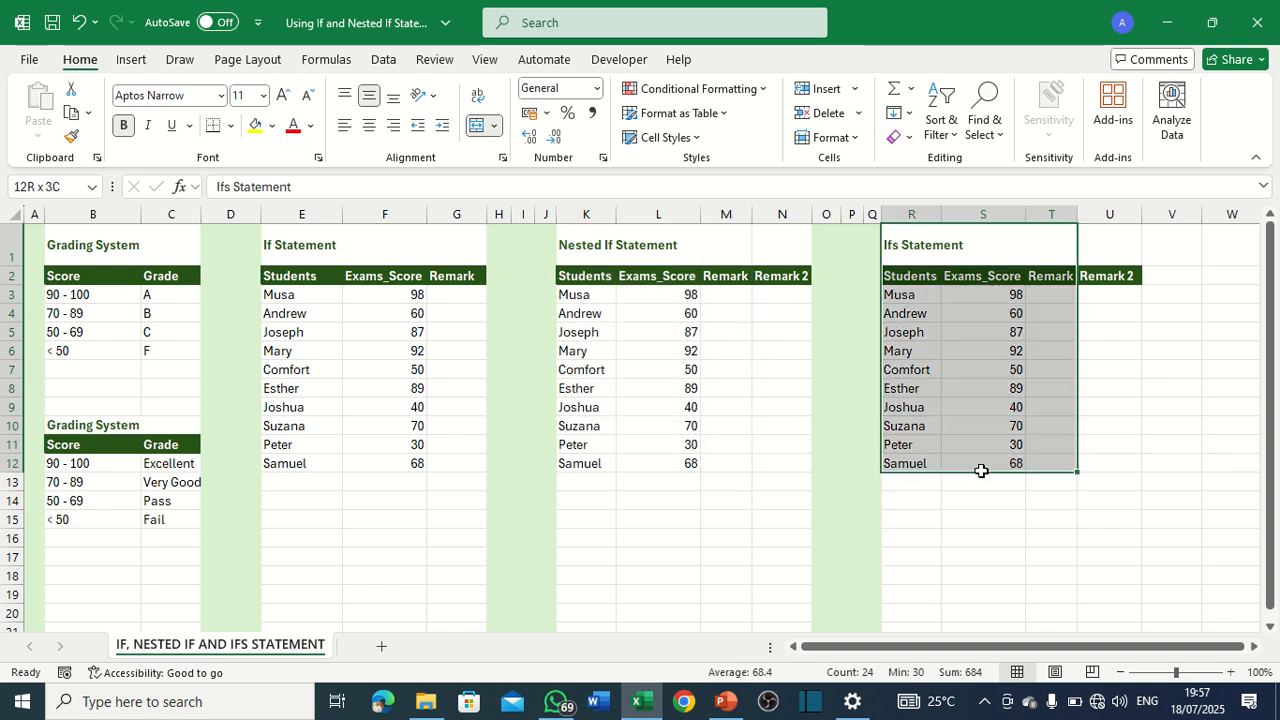
pyautogui.click(391, 349)
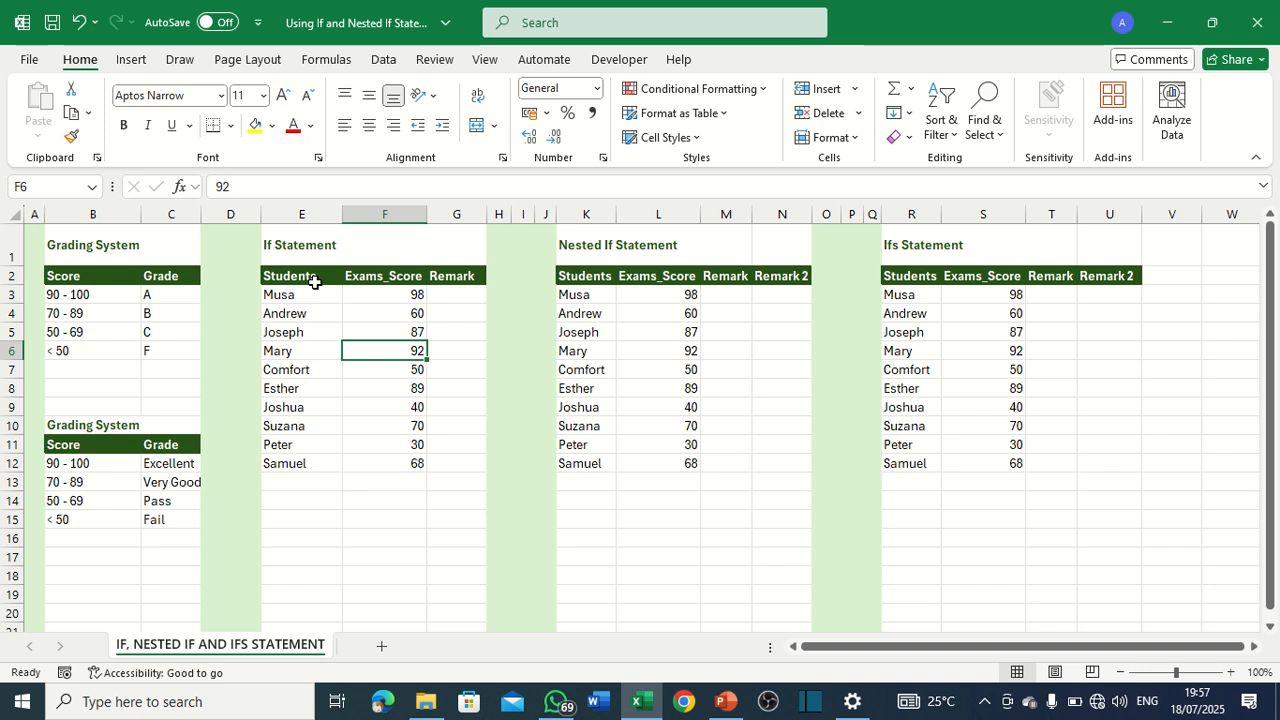
# Start an IF formula in G3, the first Remark cell of the If Statement table, with the logical test F3>=50.
pyautogui.click(448, 300)
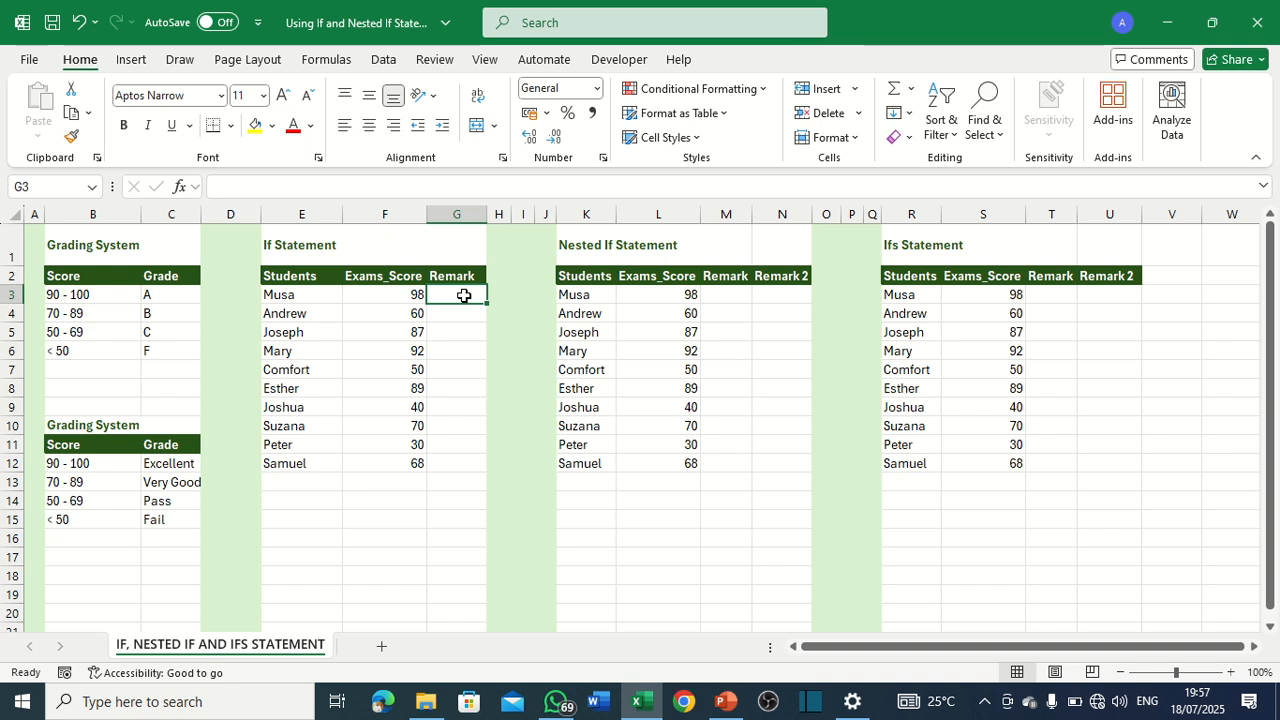
pyautogui.write('=')
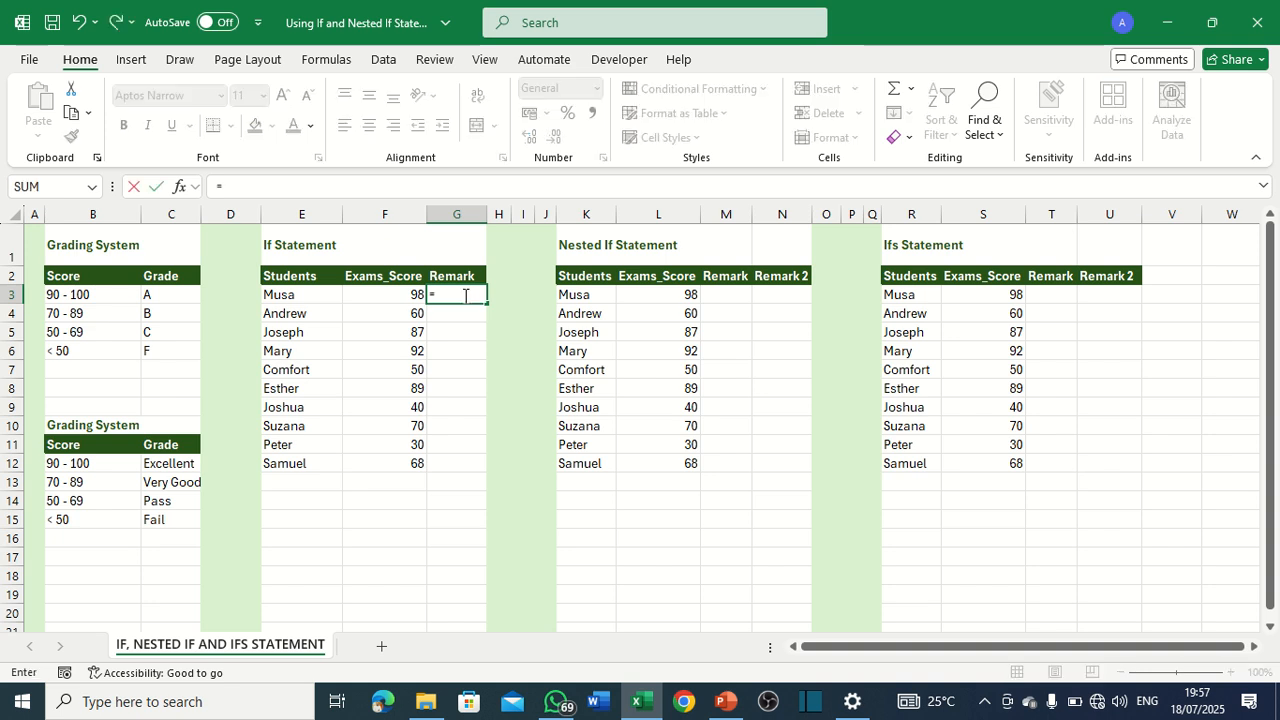
pyautogui.write('if')
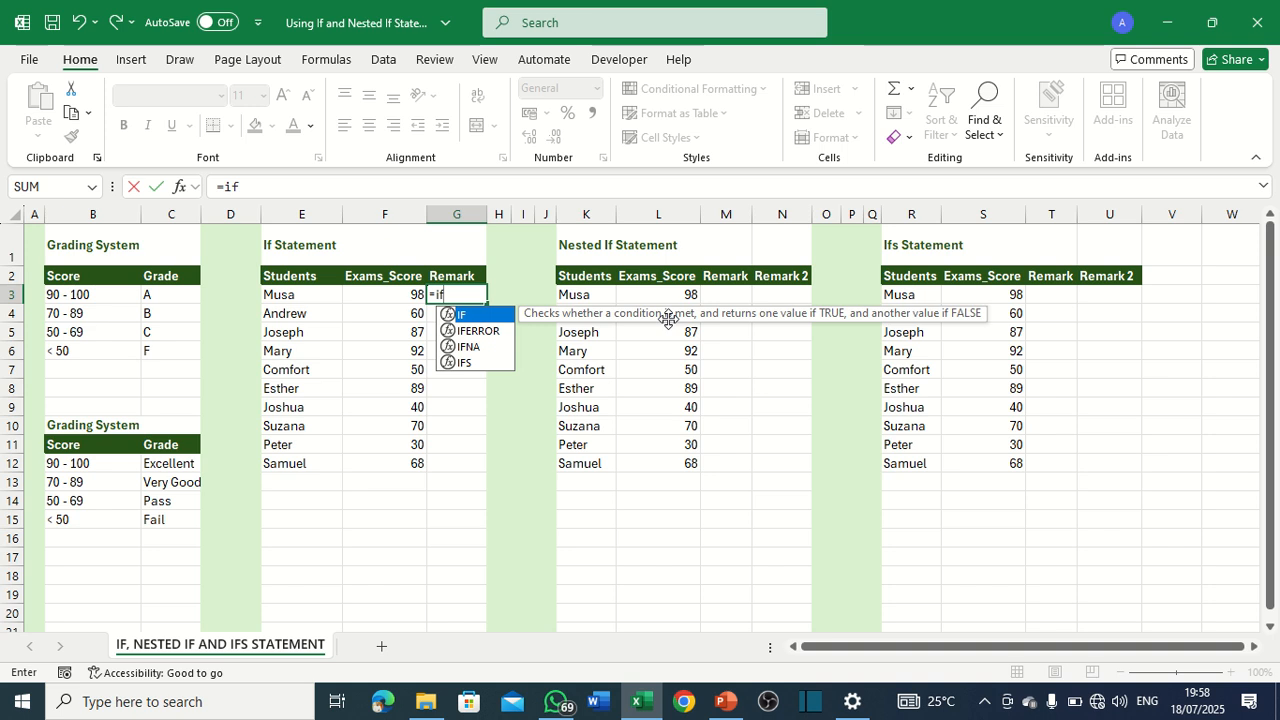
pyautogui.write('(')
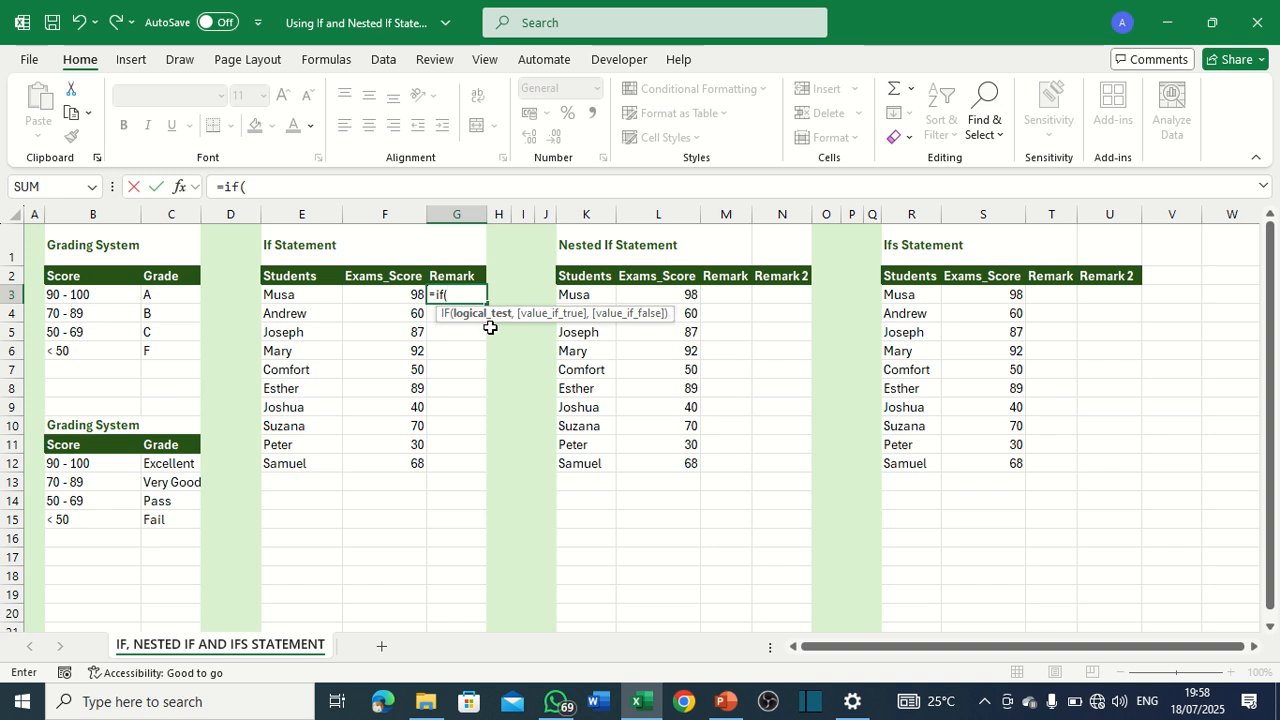
pyautogui.click(409, 296)
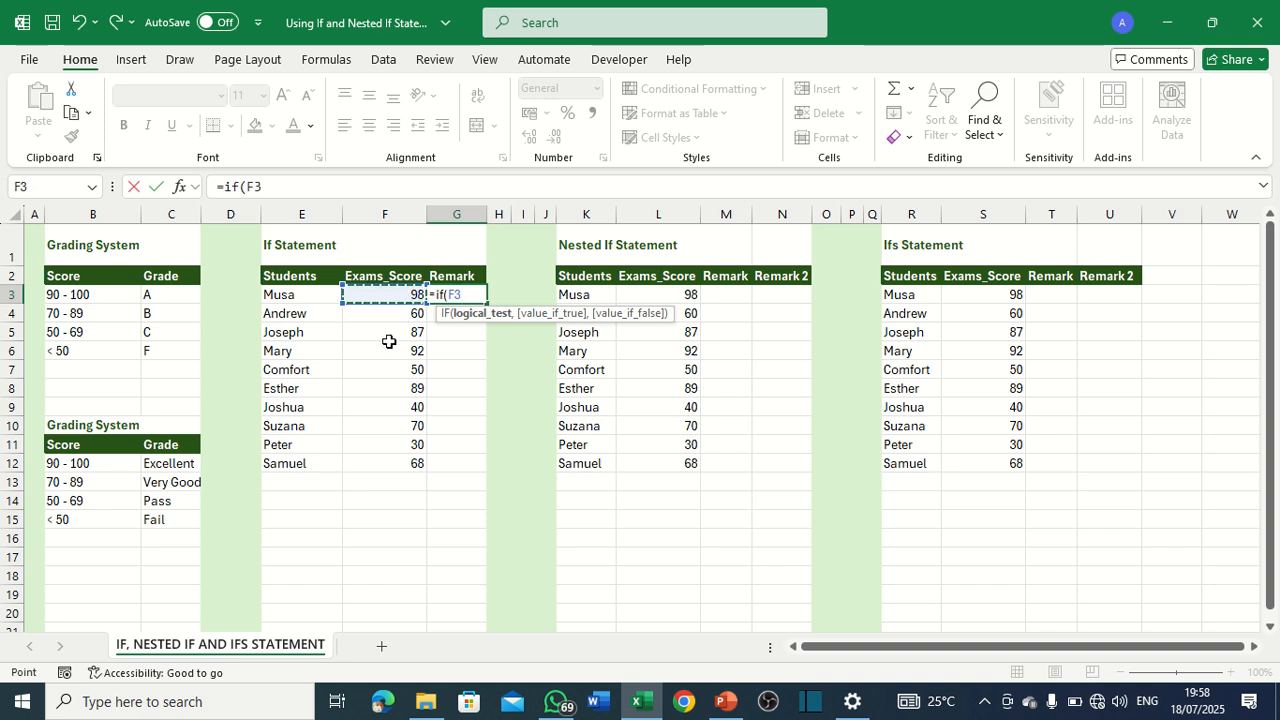
pyautogui.write('>=50')
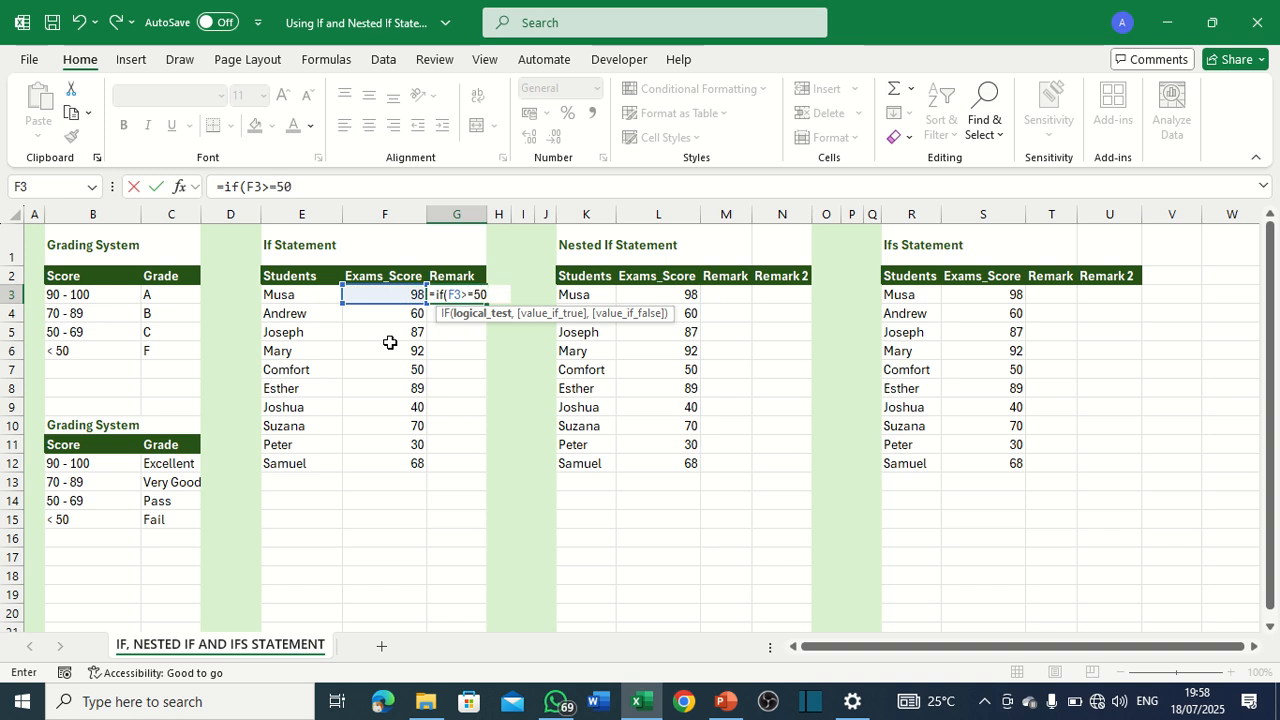
pyautogui.write(',')
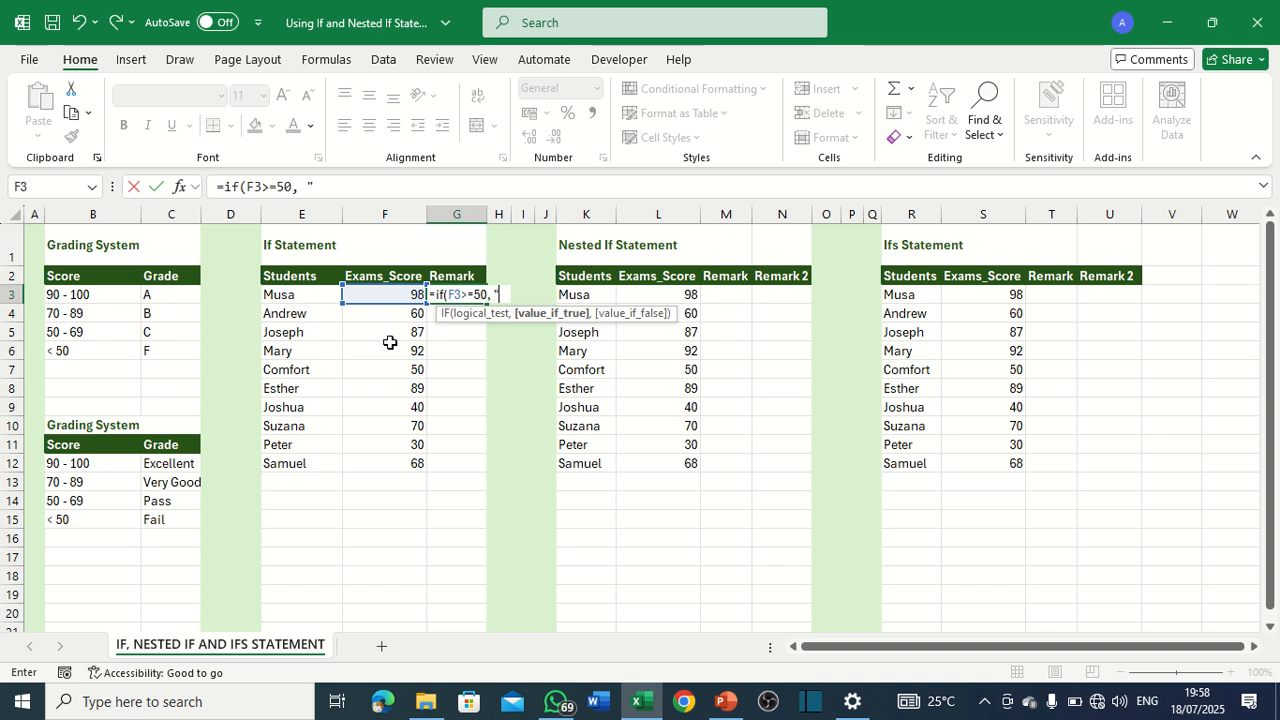
pyautogui.write(' "Pass')
# Complete the IF formula in G3 to return "Pass" when the test is true and "Fail" when it is false.
pyautogui.write(',')
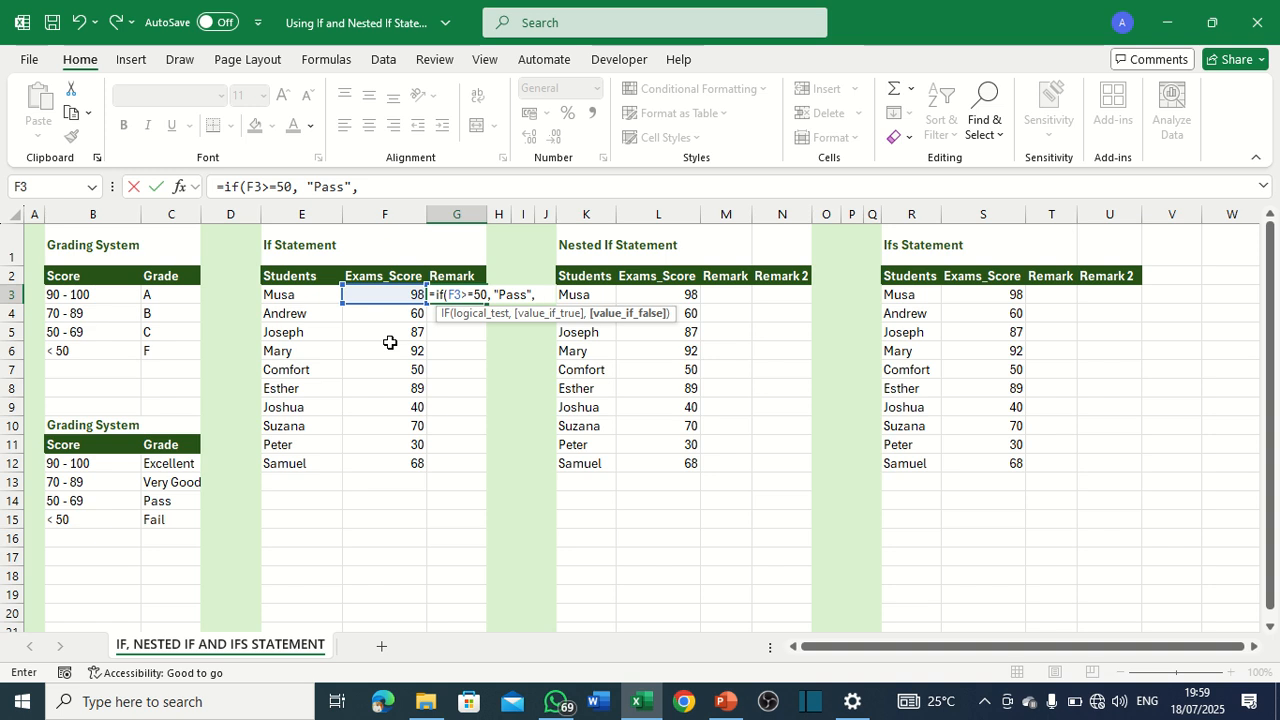
pyautogui.write('Fail"')
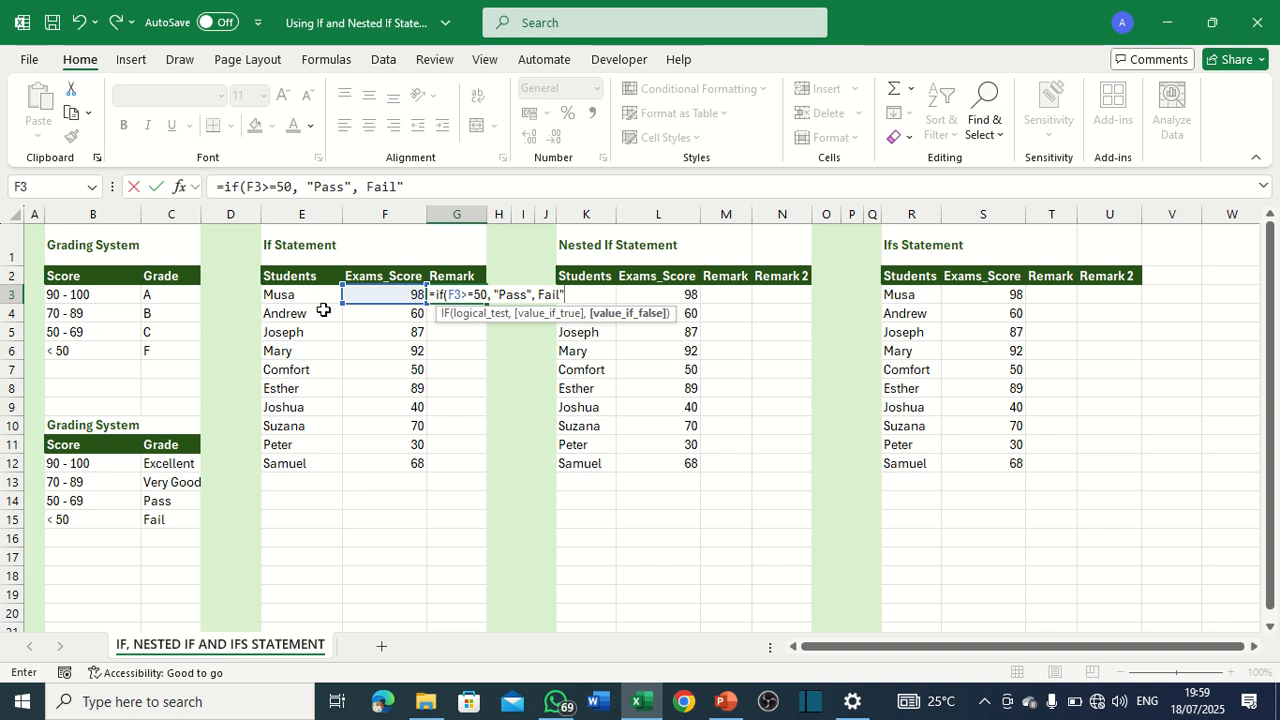
pyautogui.click(368, 186)
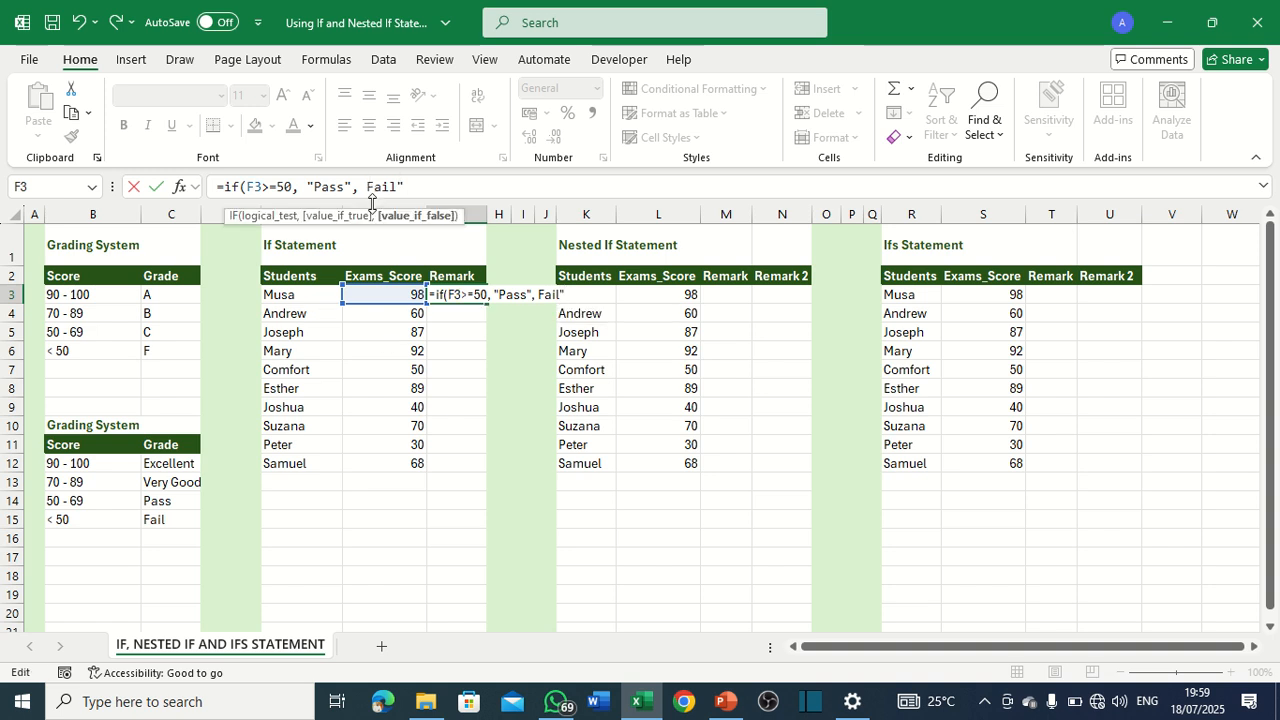
pyautogui.write('")')
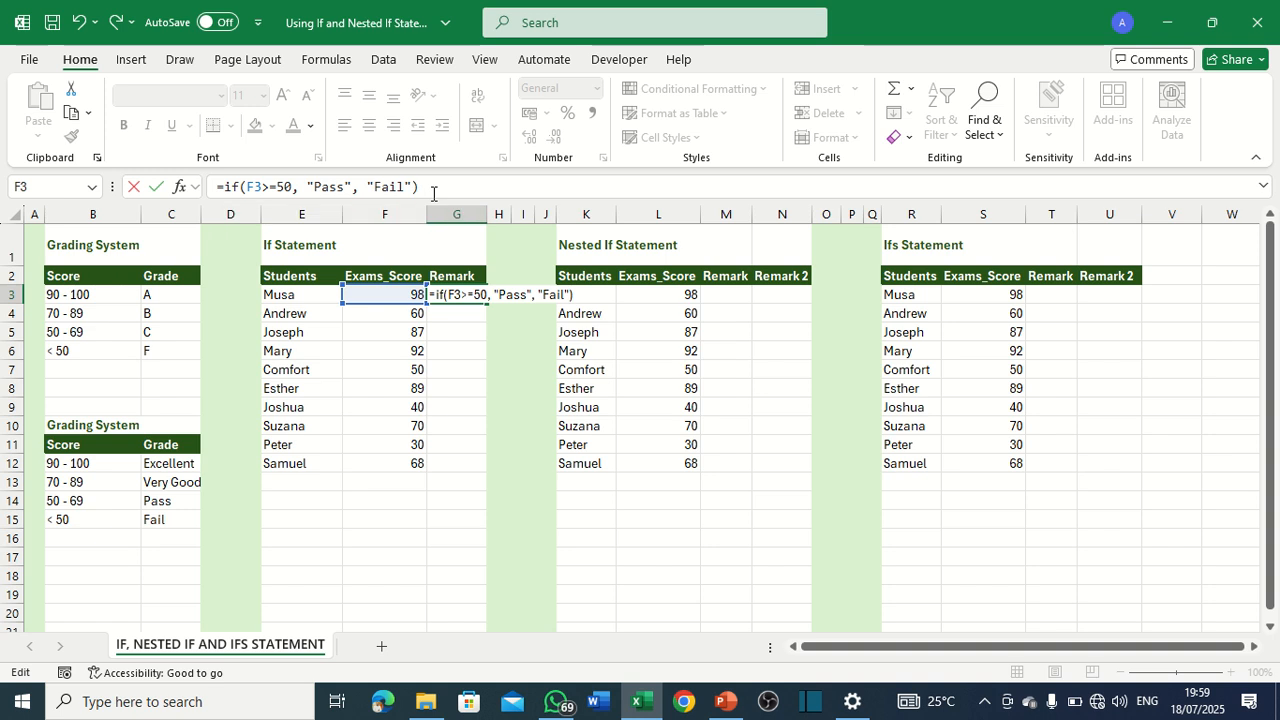
pyautogui.press('Return')
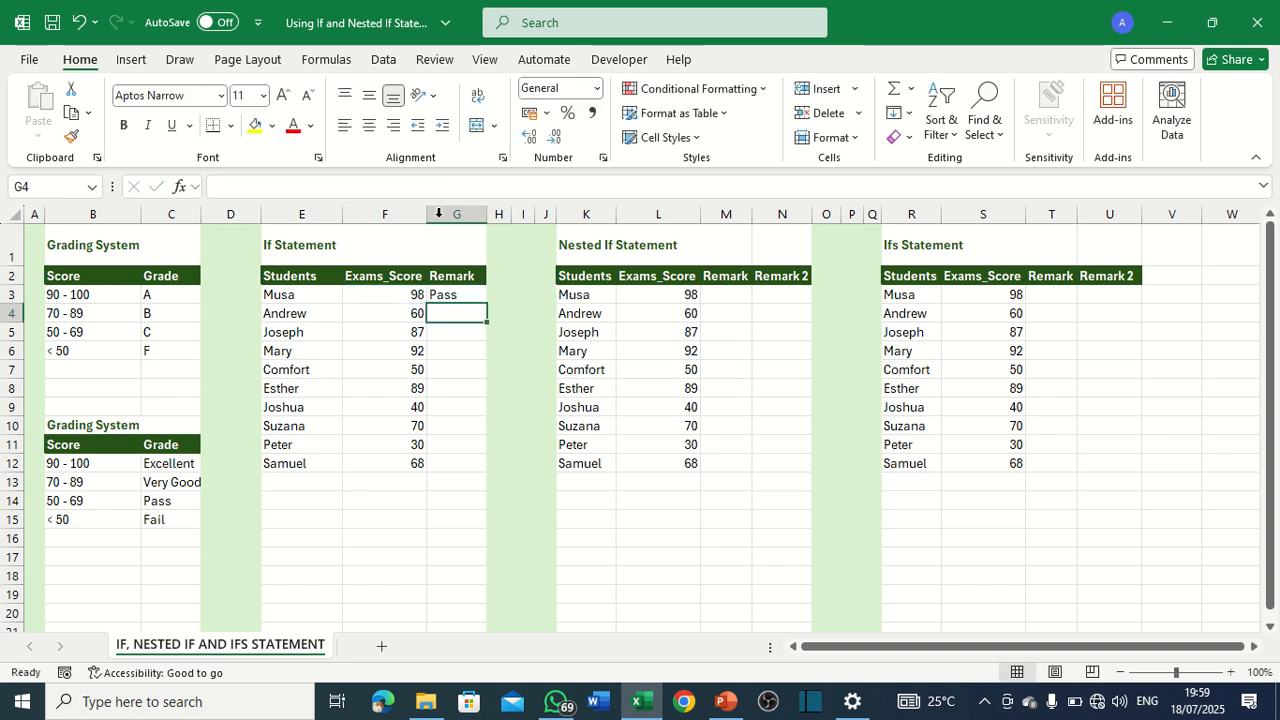
# Fill the G3 formula down the Remark column to G12 and check the remarks against the exam scores.
pyautogui.click(460, 292)
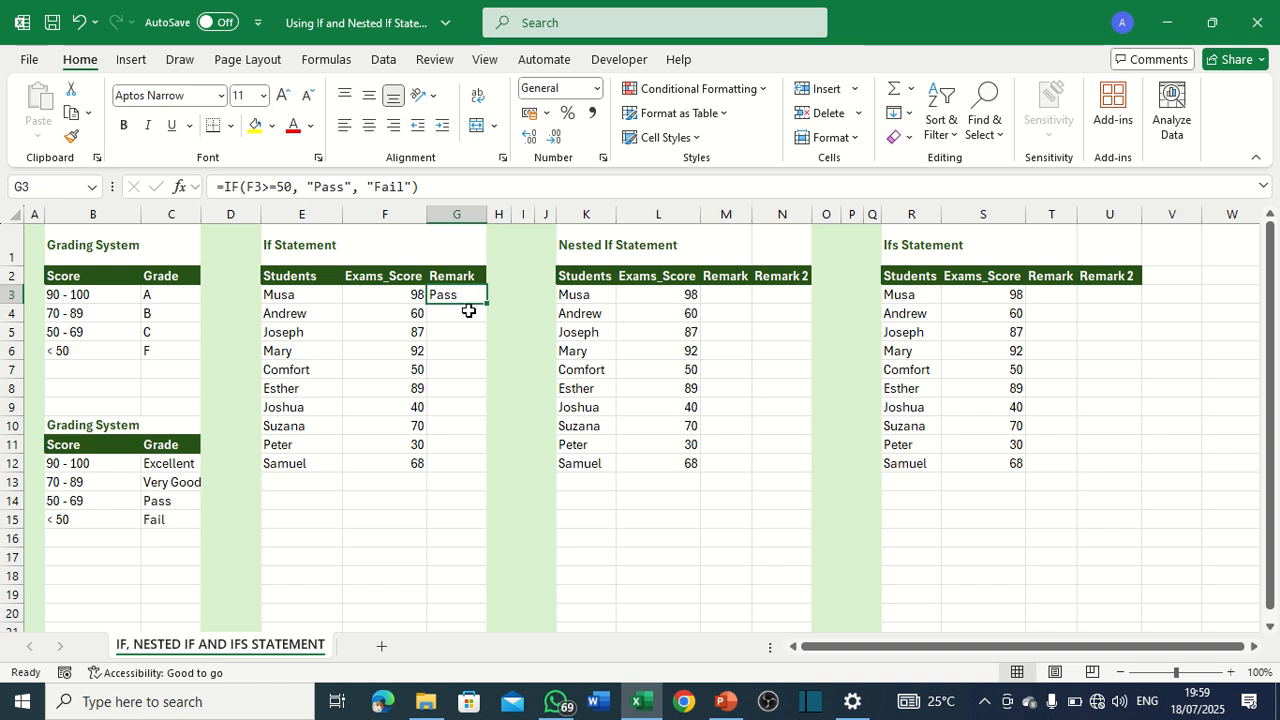
pyautogui.click(487, 305)
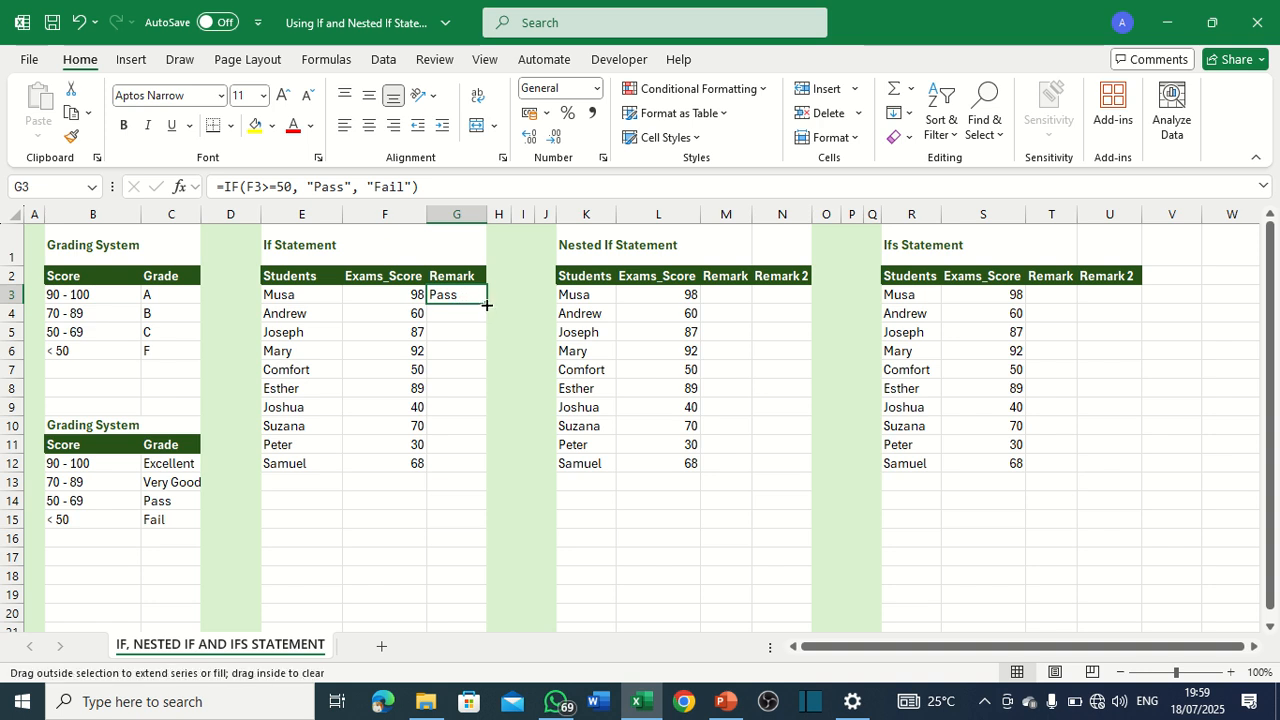
pyautogui.doubleClick(487, 305)
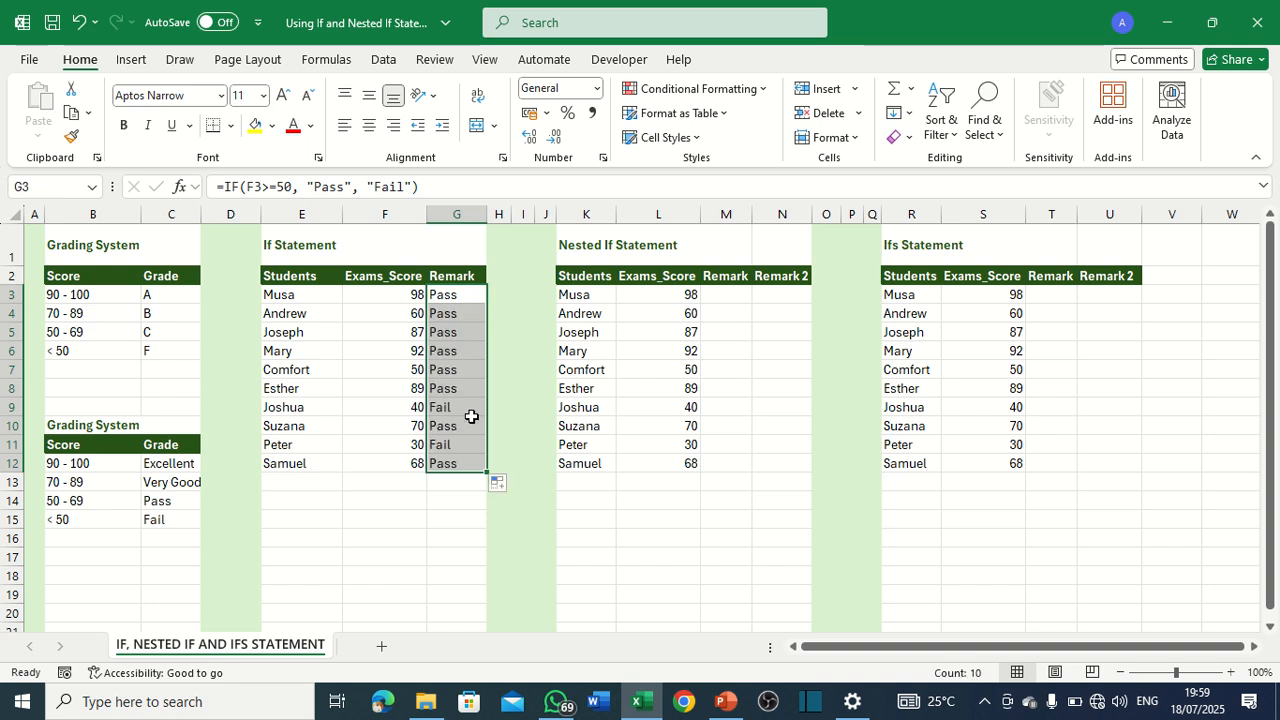
pyautogui.click(414, 409)
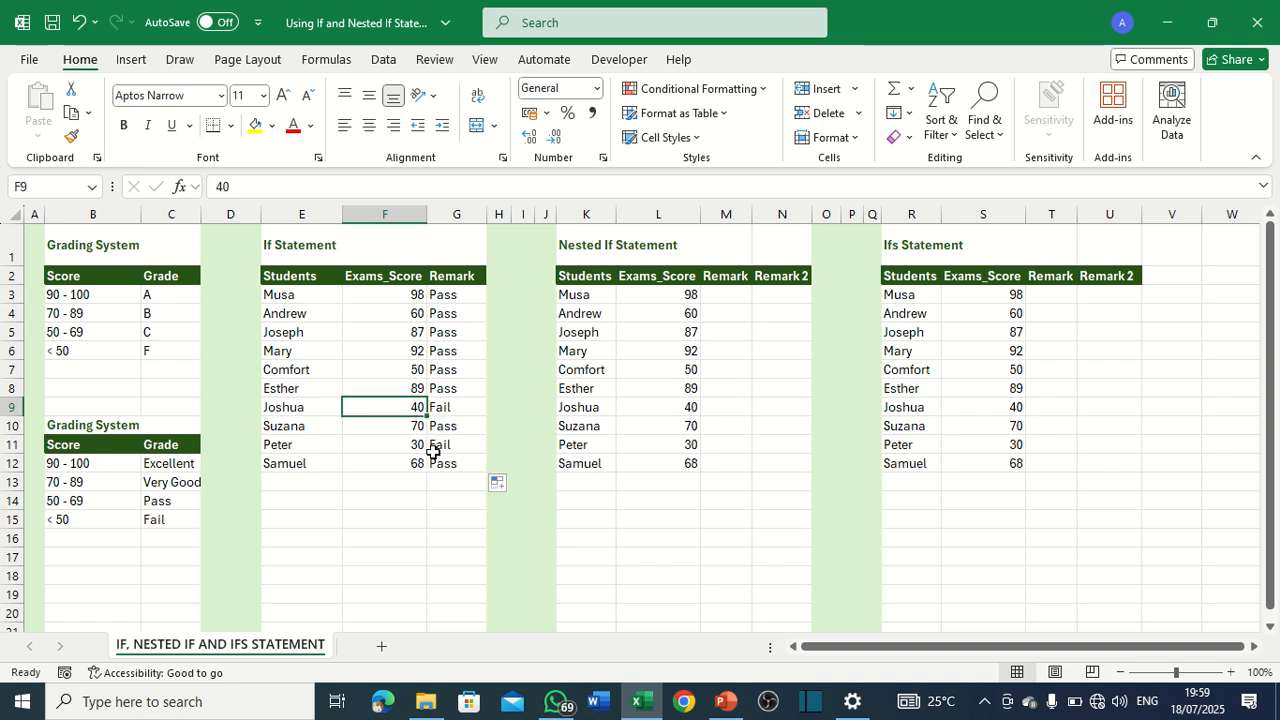
pyautogui.click(290, 369)
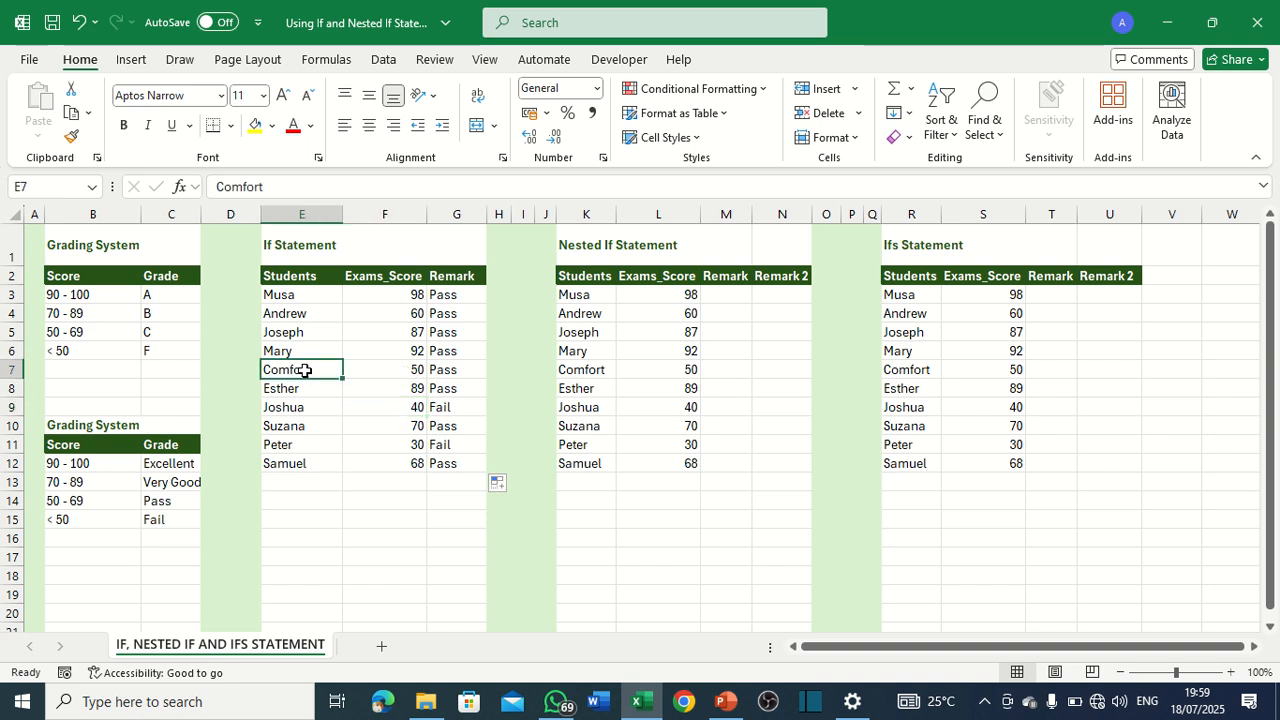
# Compare the 50, 40 and 30 exam scores in the If Statement table with their Pass/Fail remarks.
pyautogui.click(443, 370)
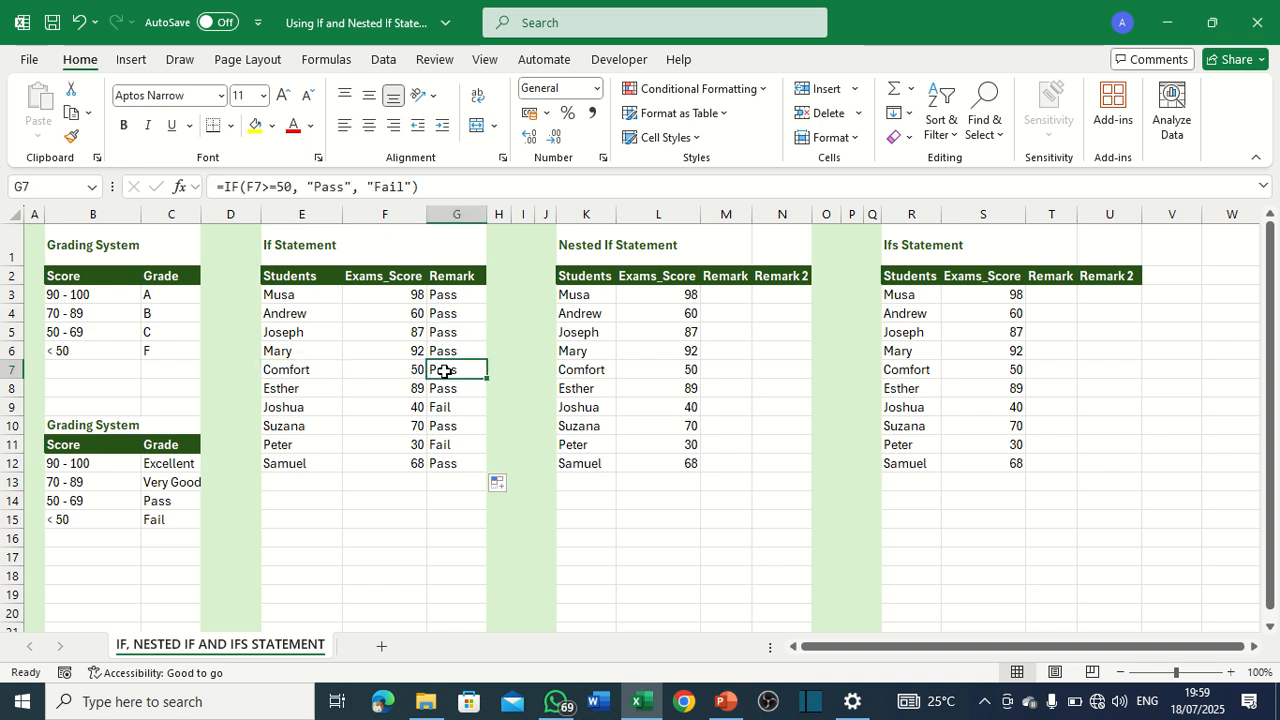
pyautogui.click(416, 371)
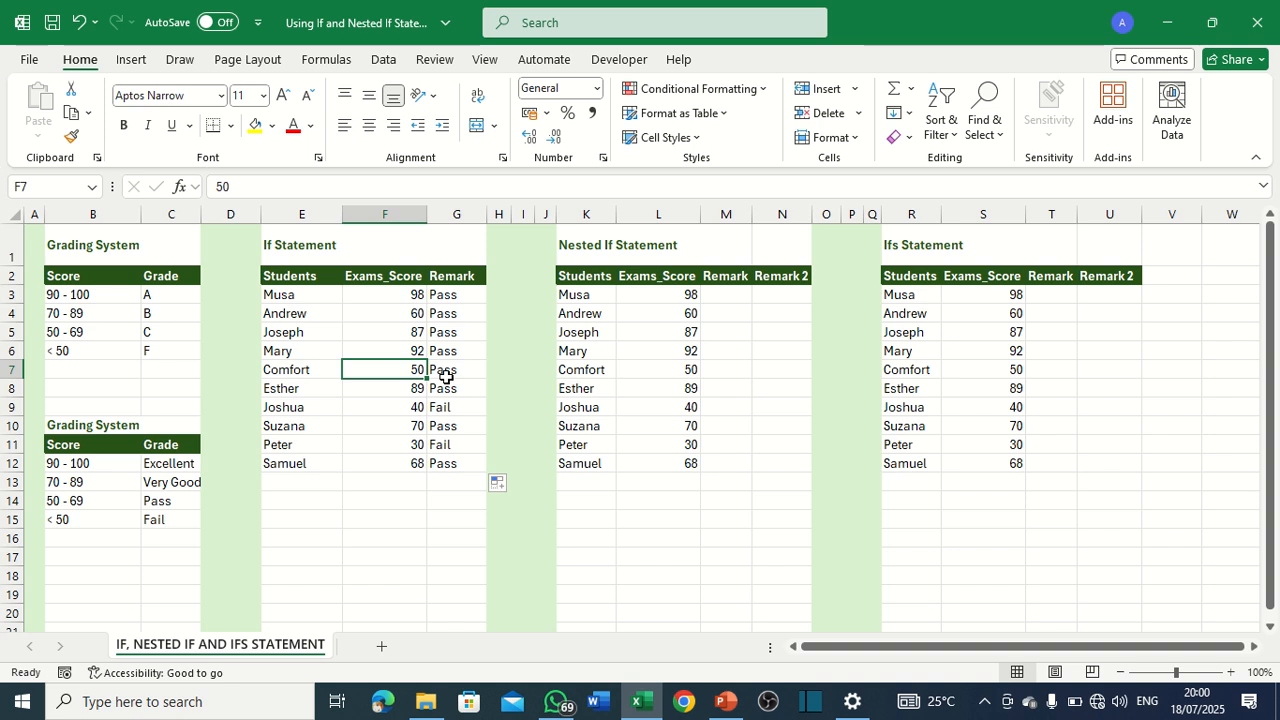
pyautogui.click(445, 372)
pyautogui.click(417, 376)
pyautogui.click(460, 371)
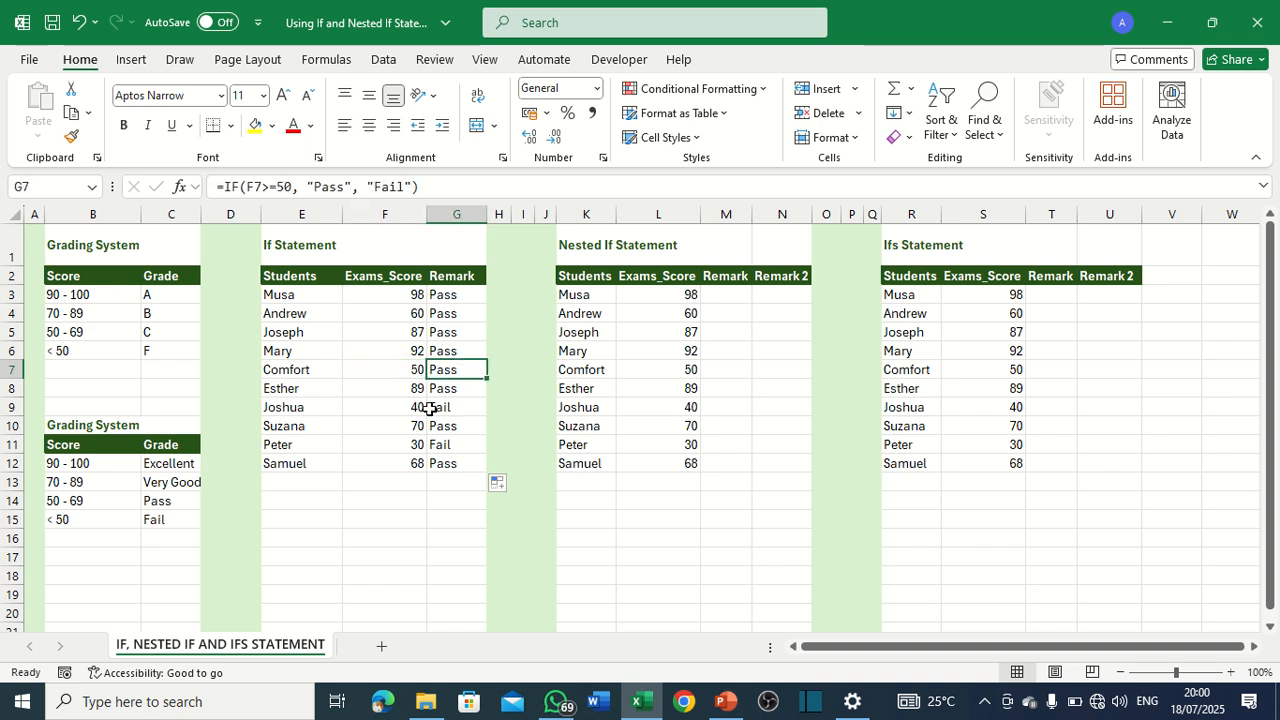
pyautogui.click(450, 412)
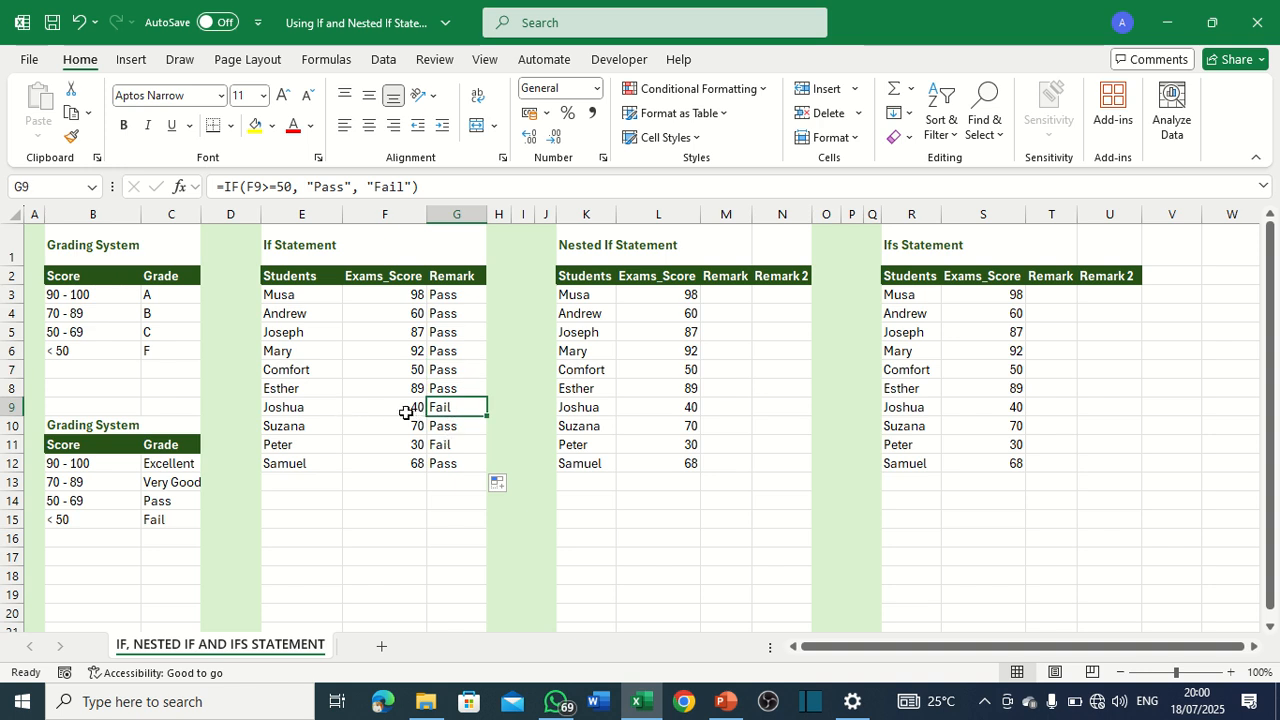
pyautogui.click(416, 465)
pyautogui.click(418, 446)
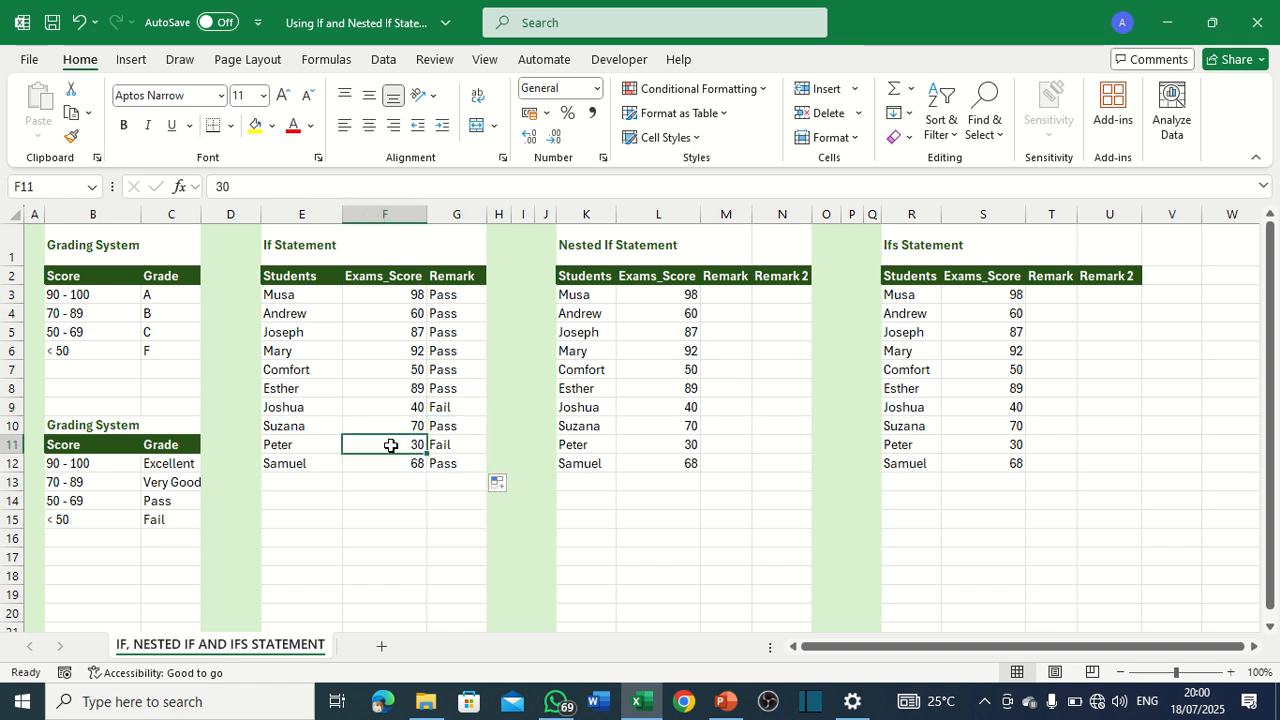
pyautogui.click(457, 444)
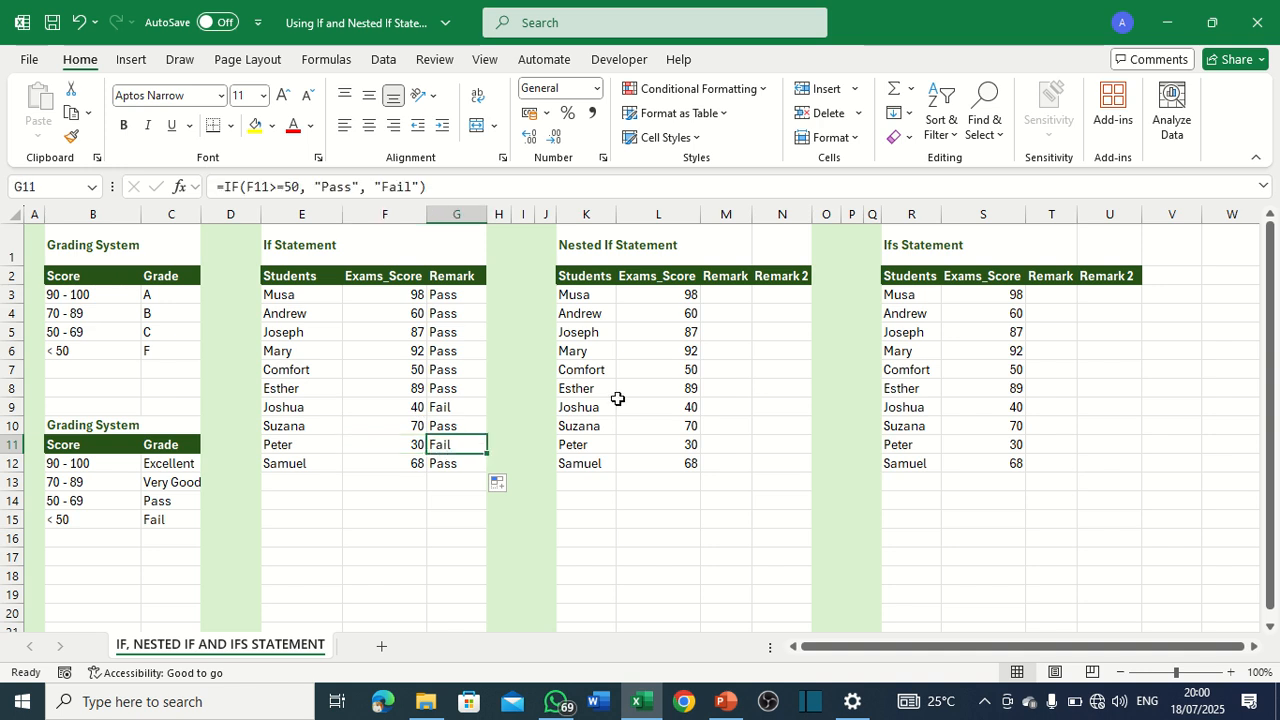
# Start an IFS formula in M3, the first Remark cell of the Nested If Statement table, with the logical test L3>=90.
pyautogui.click(673, 344)
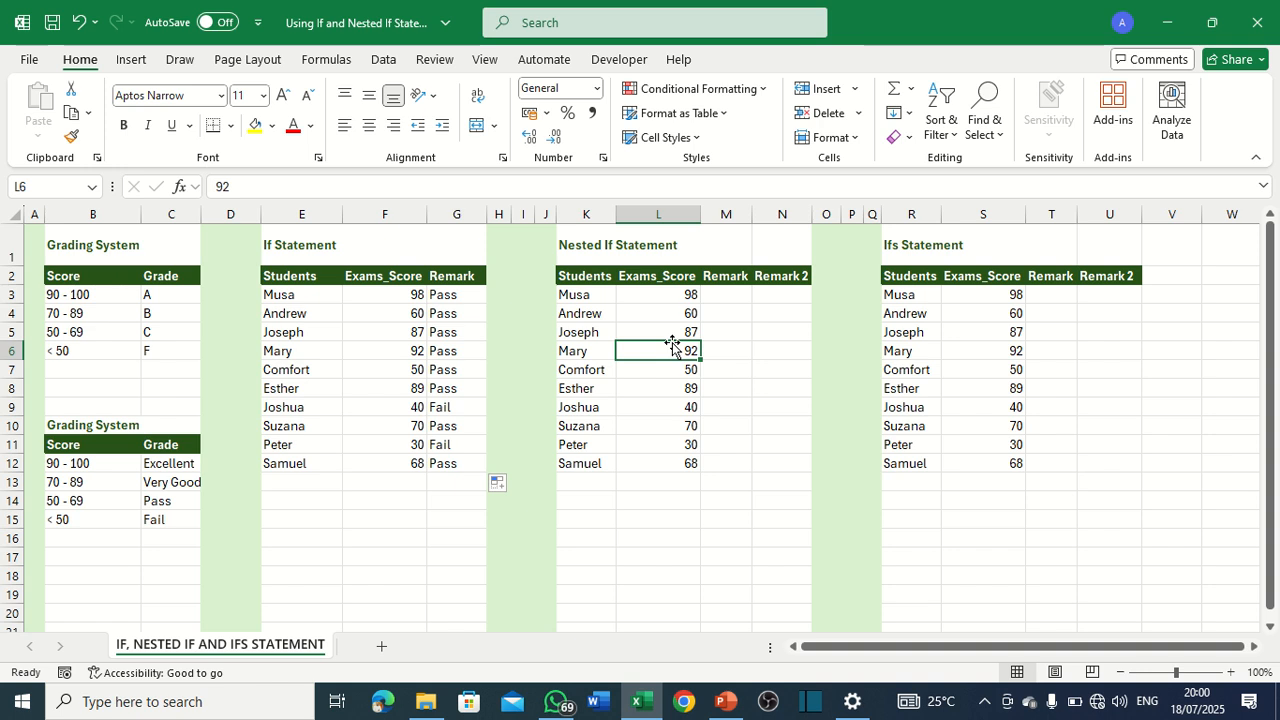
pyautogui.click(731, 295)
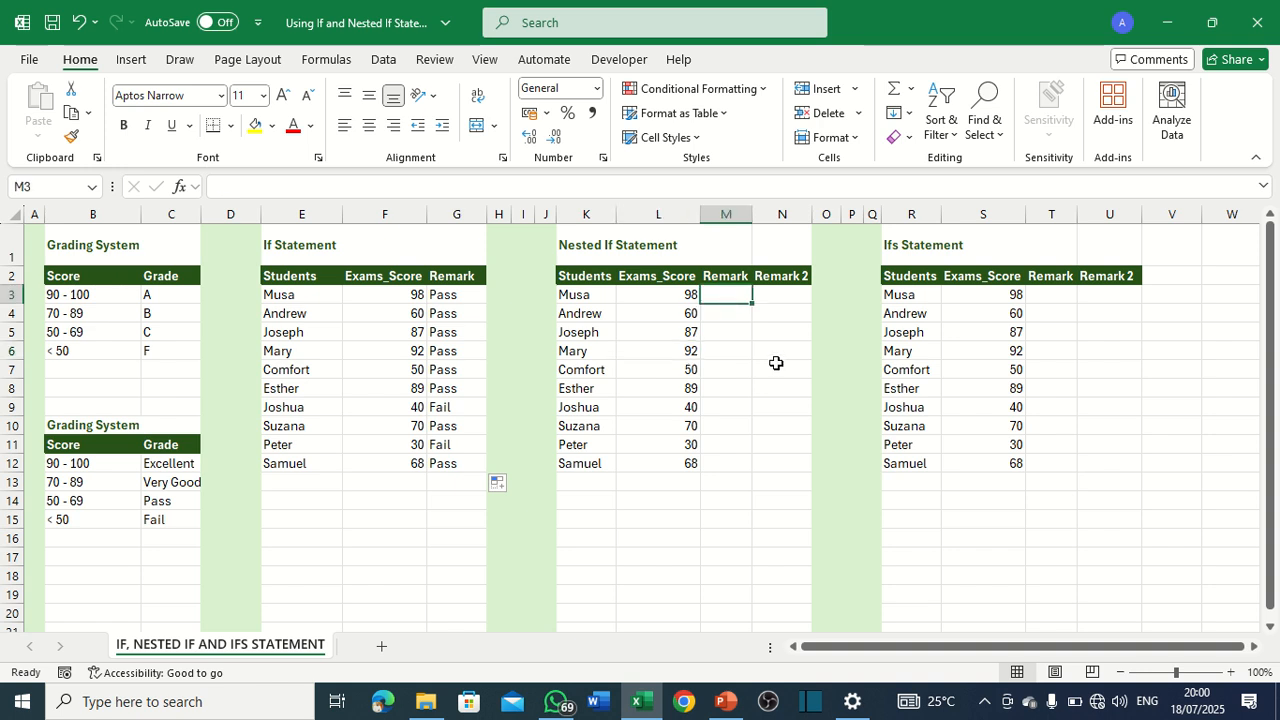
pyautogui.write('=')
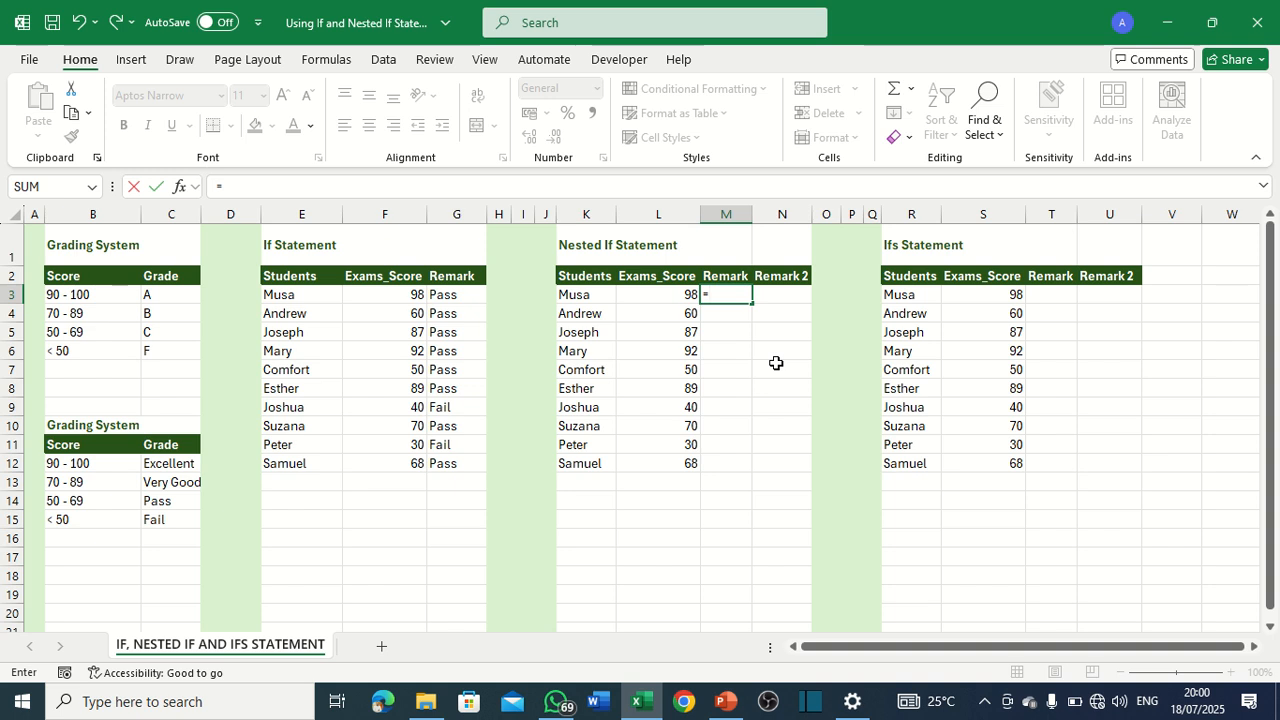
pyautogui.write('if')
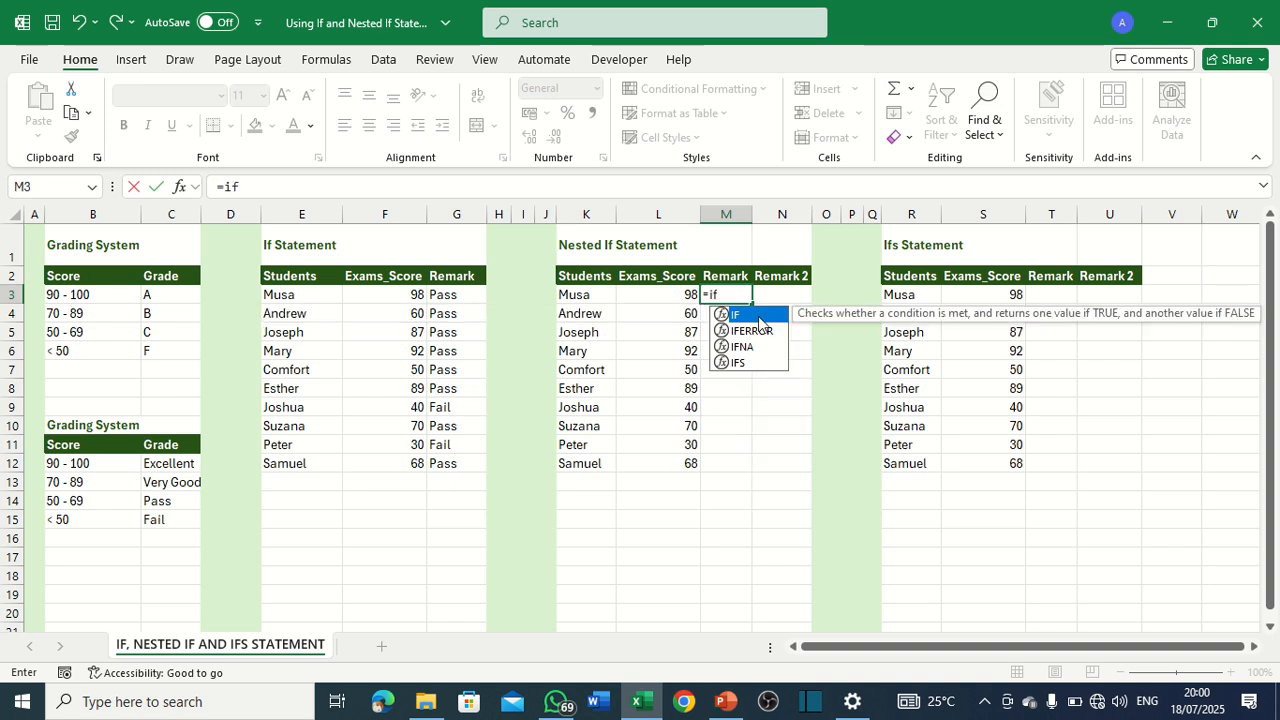
pyautogui.click(749, 362)
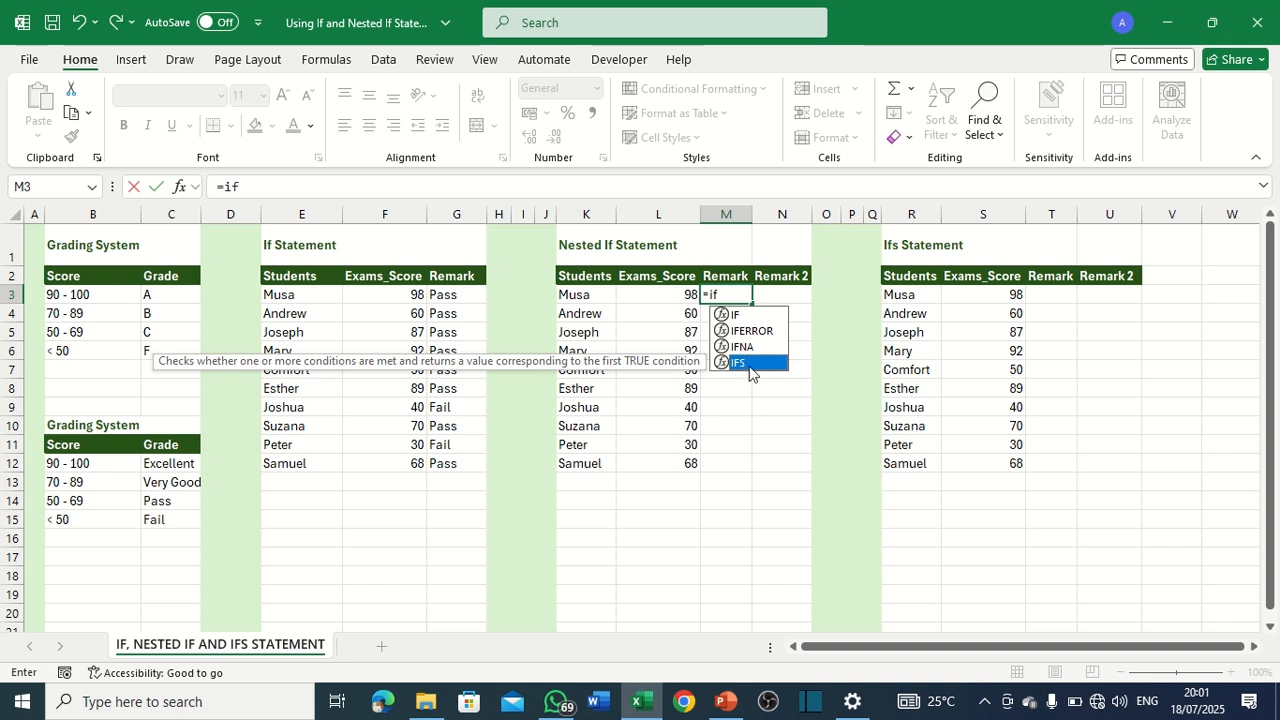
pyautogui.doubleClick(749, 366)
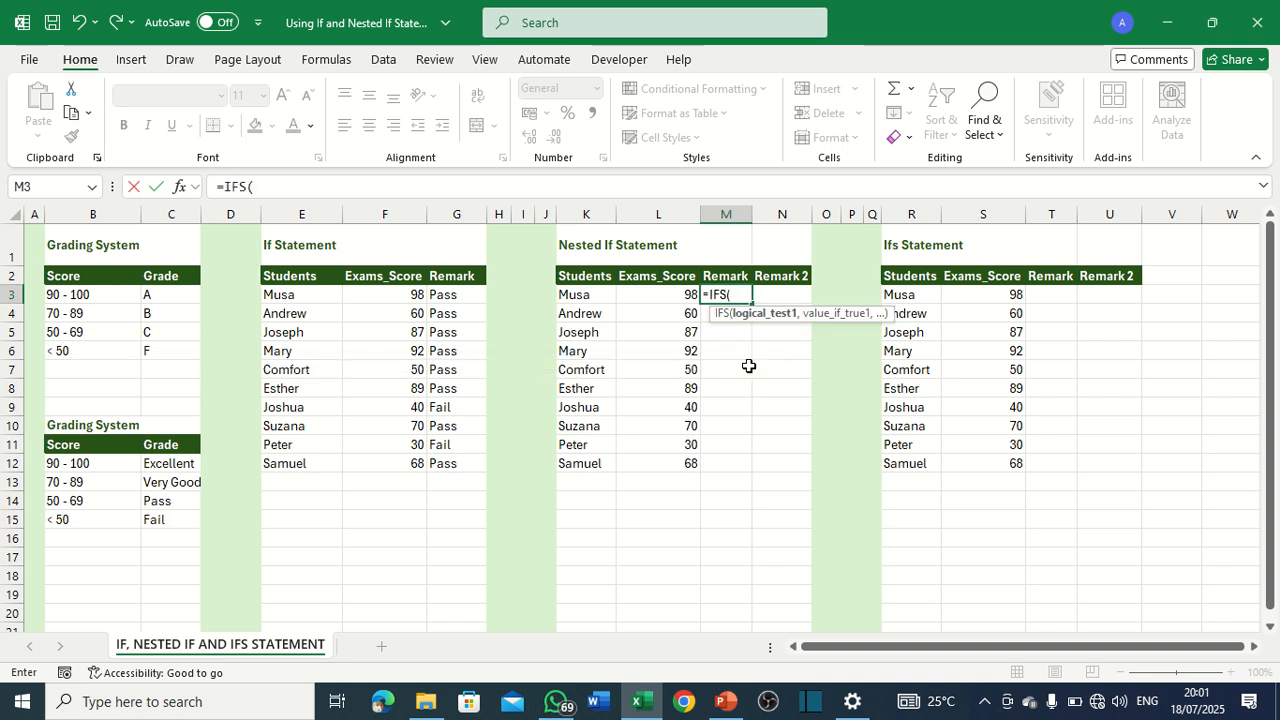
pyautogui.click(682, 295)
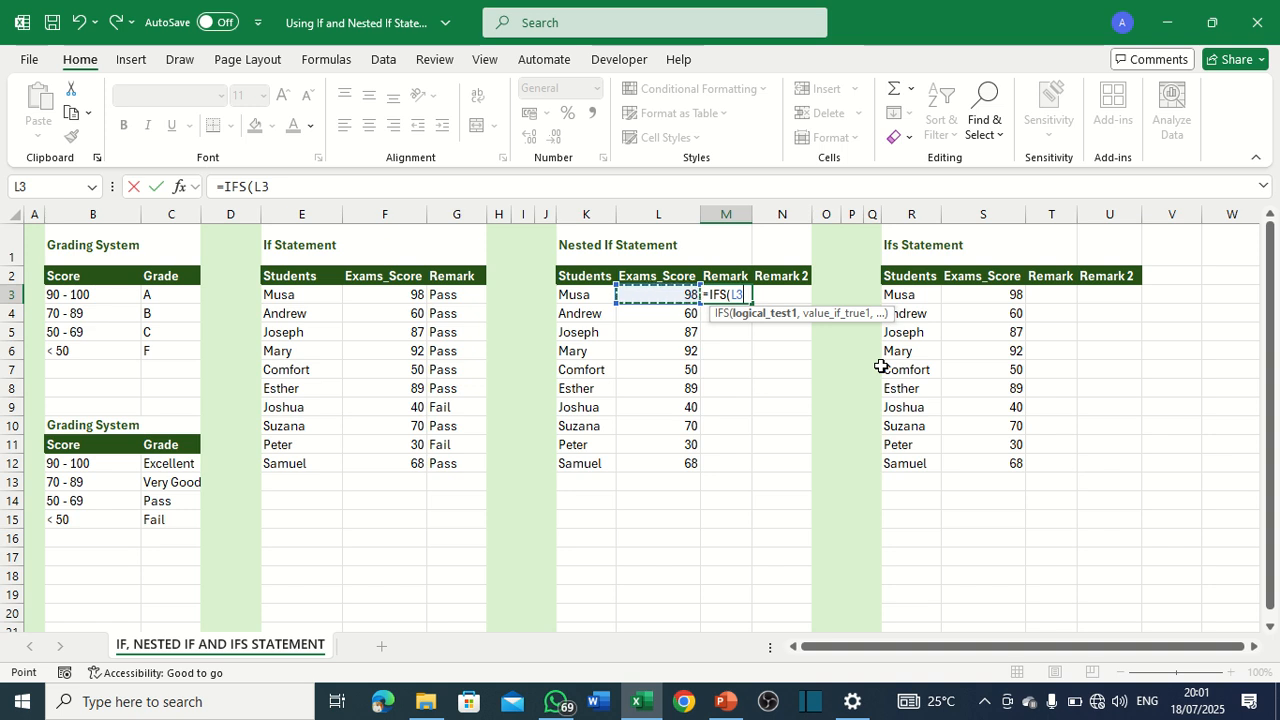
pyautogui.write('>=90,')
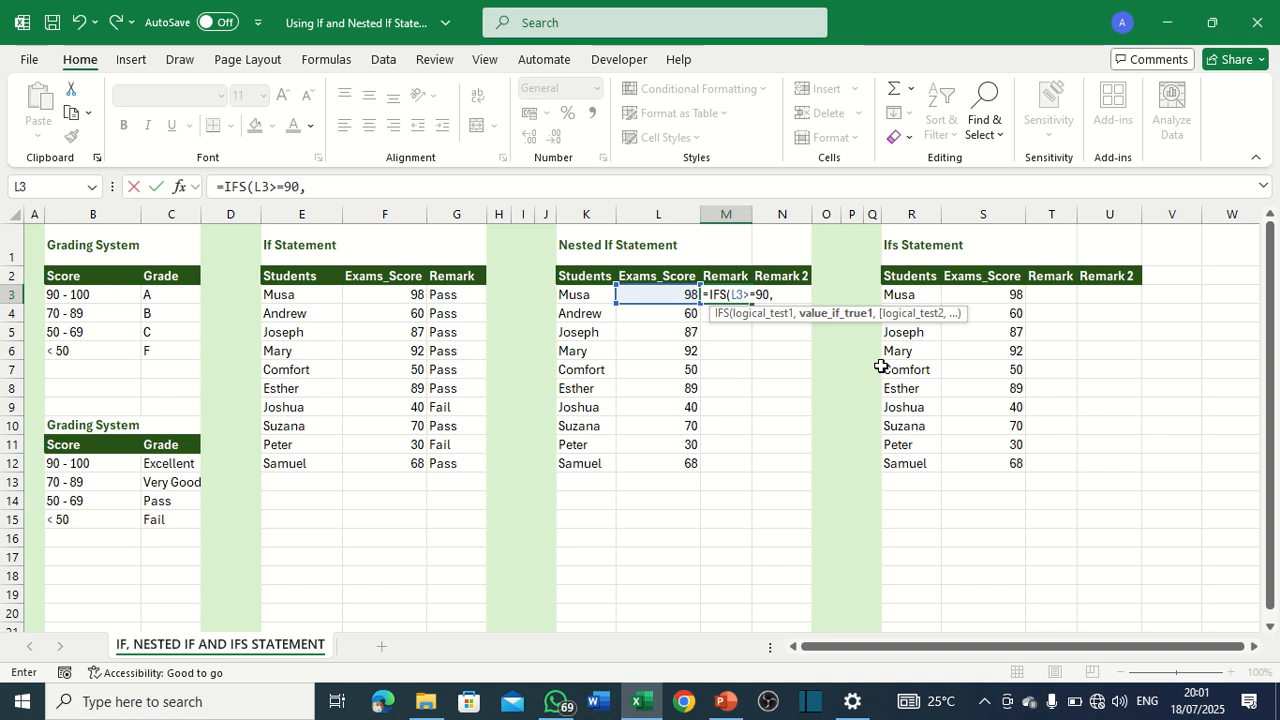
# Add "A" as the value if true in the M3 formula and change its function to IF.
pyautogui.write('"A",')
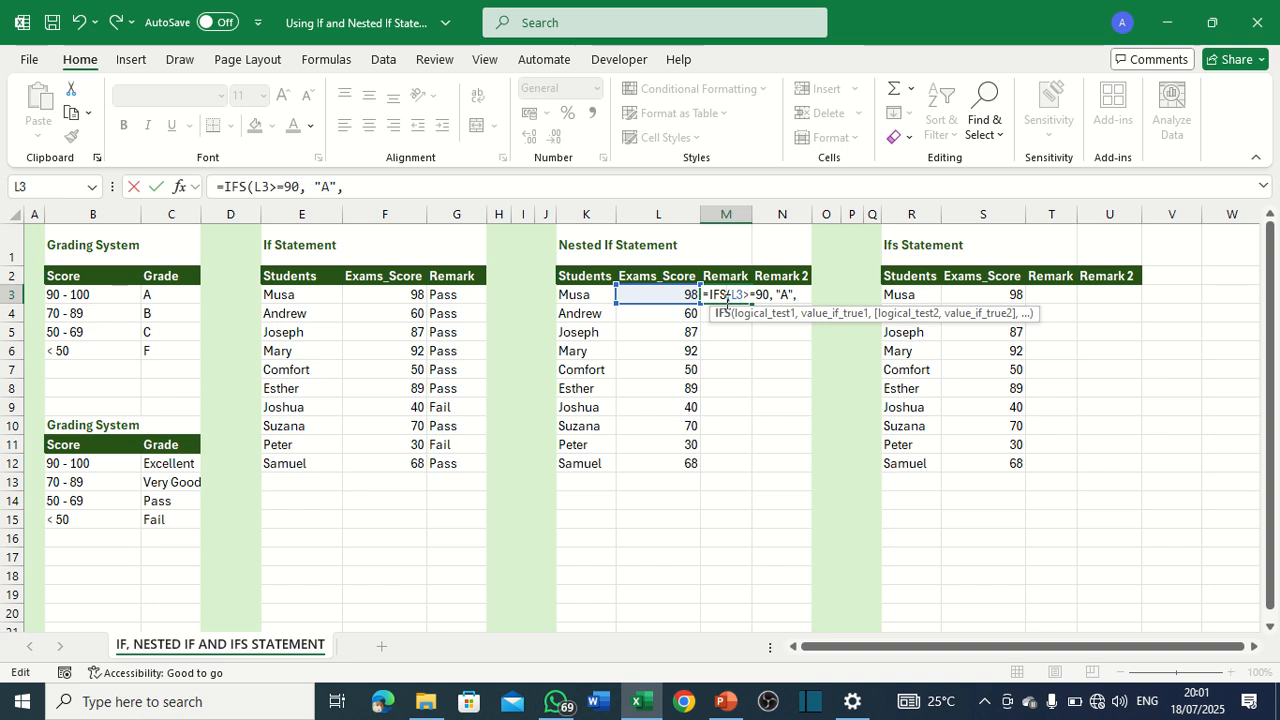
pyautogui.click(727, 295)
pyautogui.press('BackSpace')
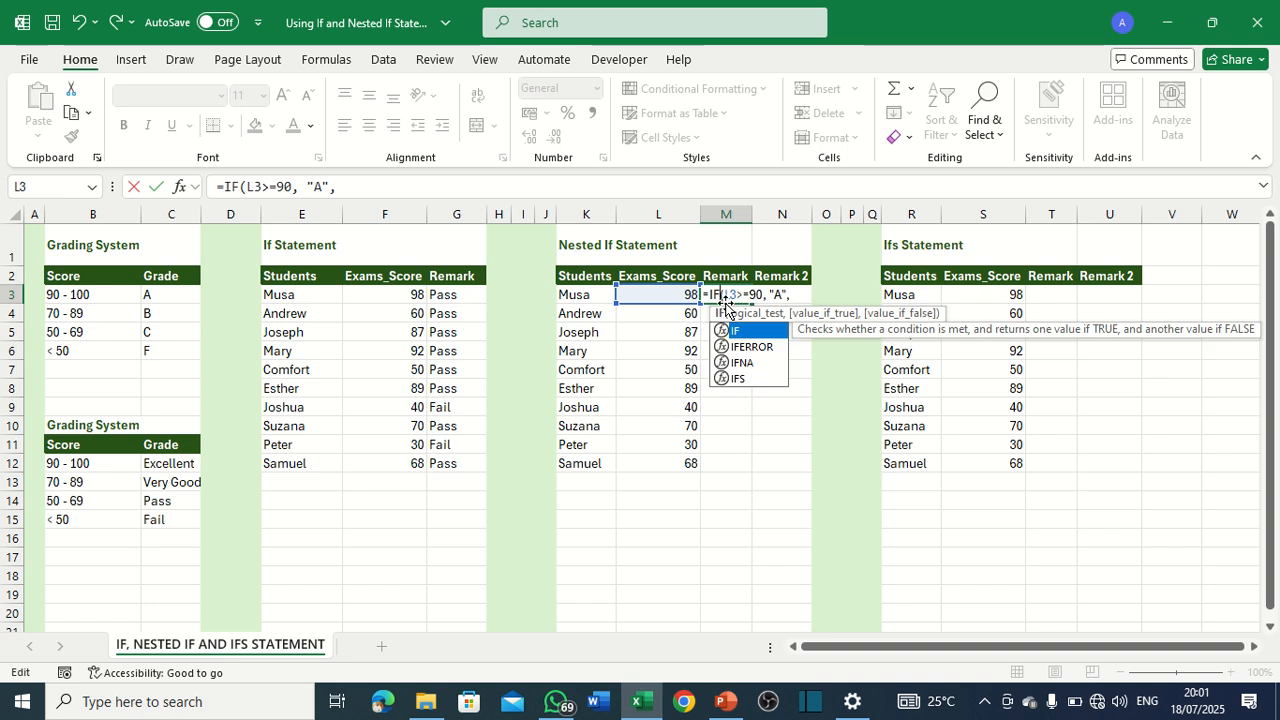
pyautogui.click(792, 294)
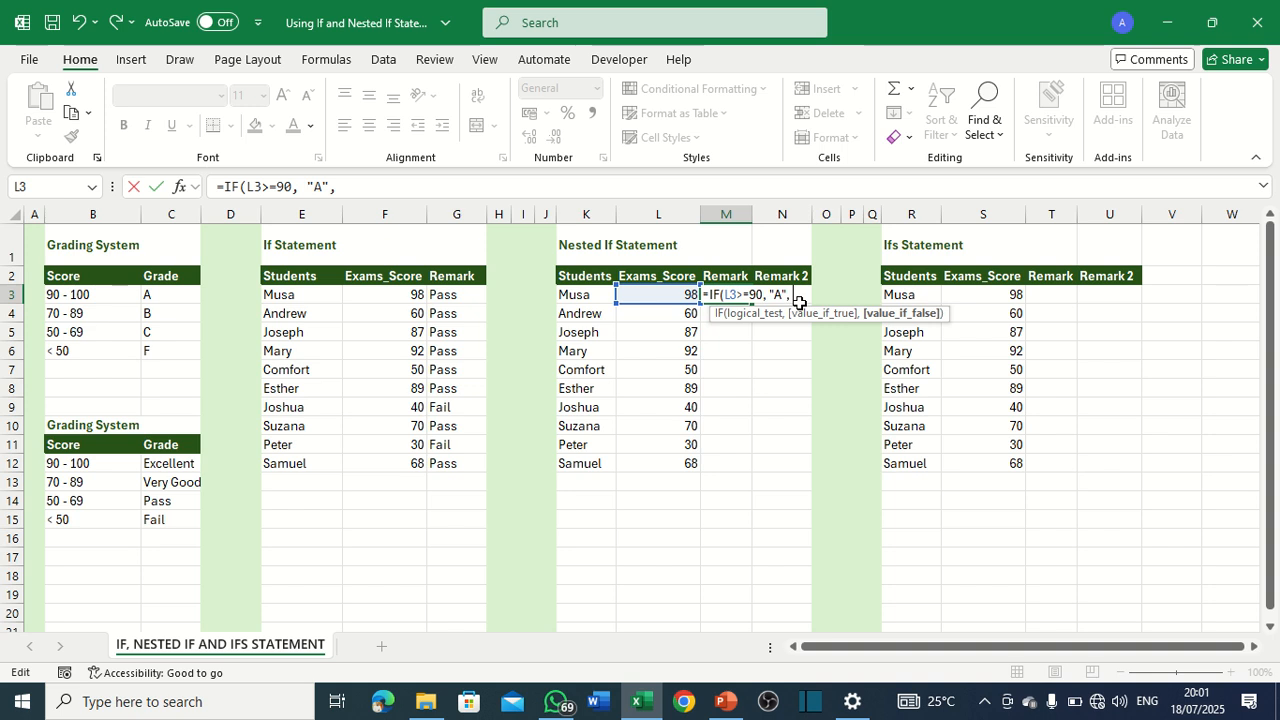
# Nest a second IF in the M3 formula's value-if-false argument that returns "B" when L3>=70.
pyautogui.write('IF')
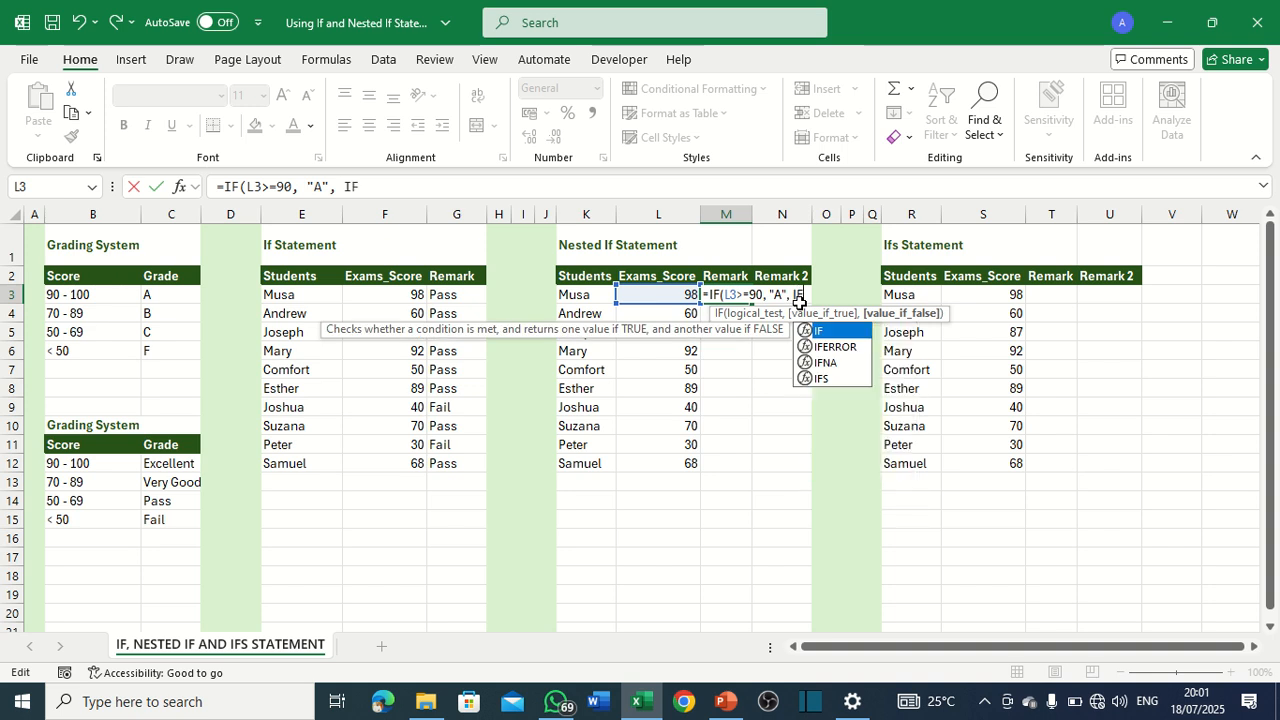
pyautogui.write('(')
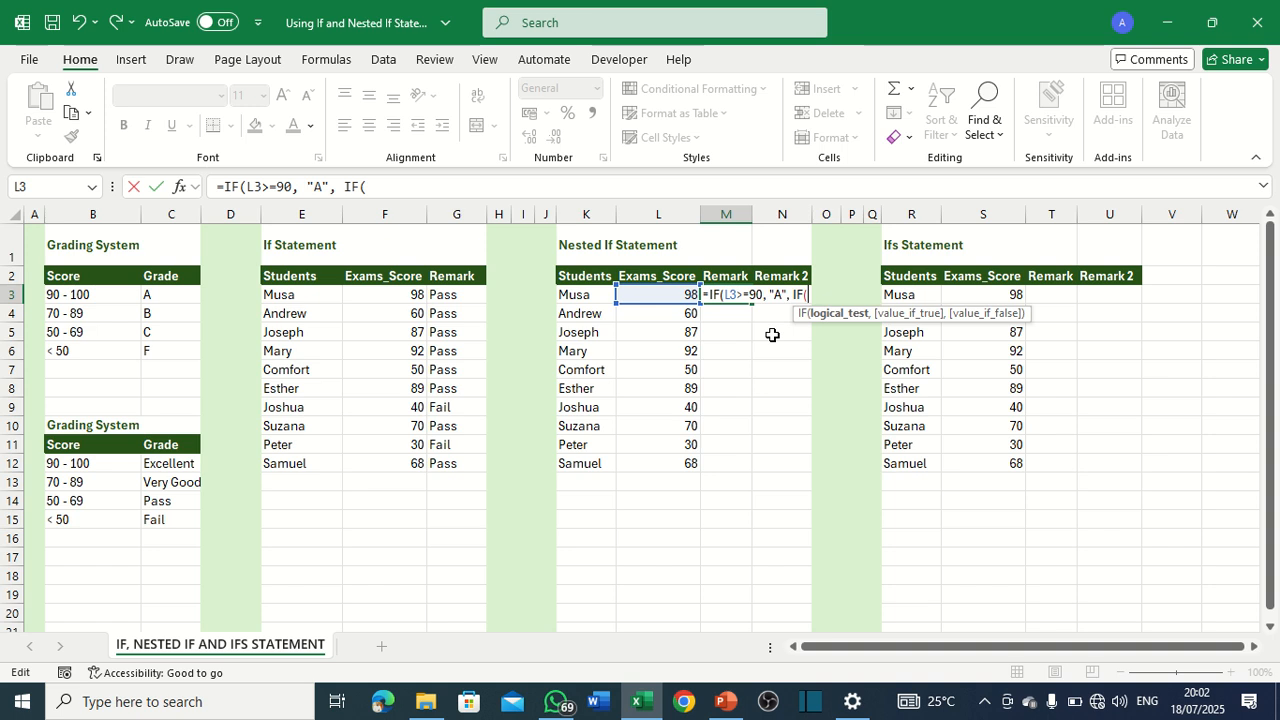
pyautogui.click(651, 298)
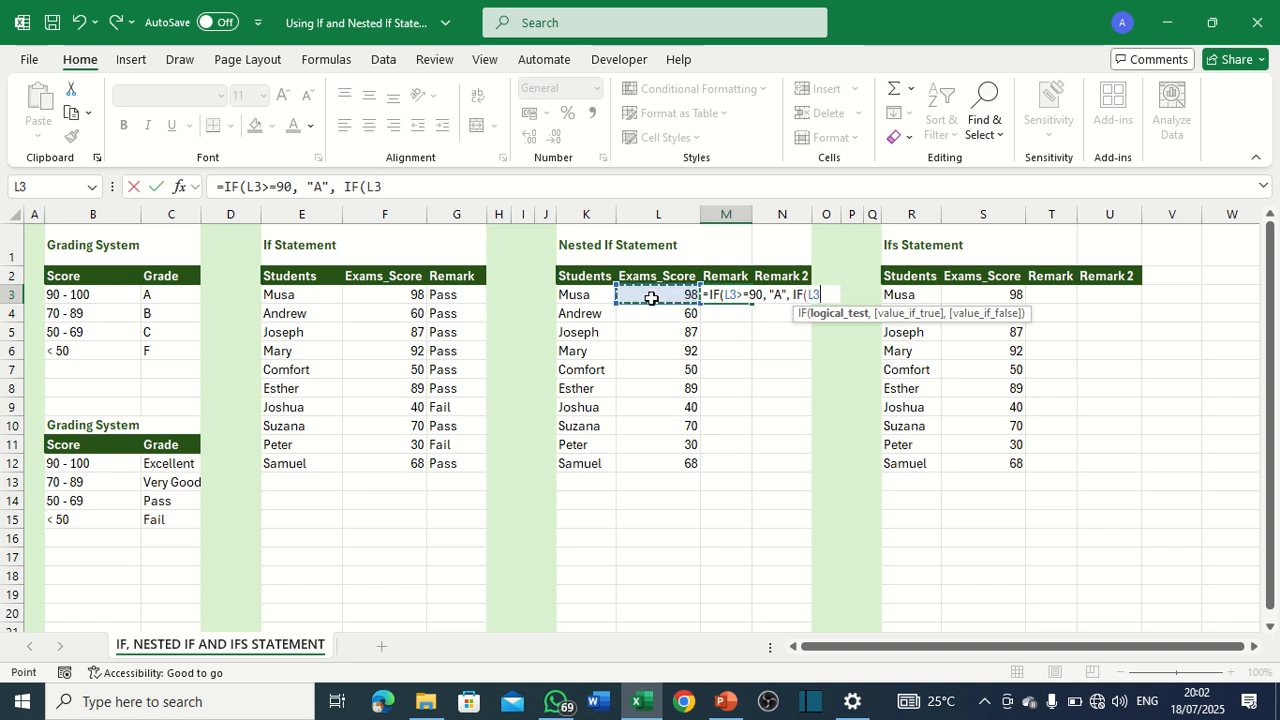
pyautogui.write('>=70')
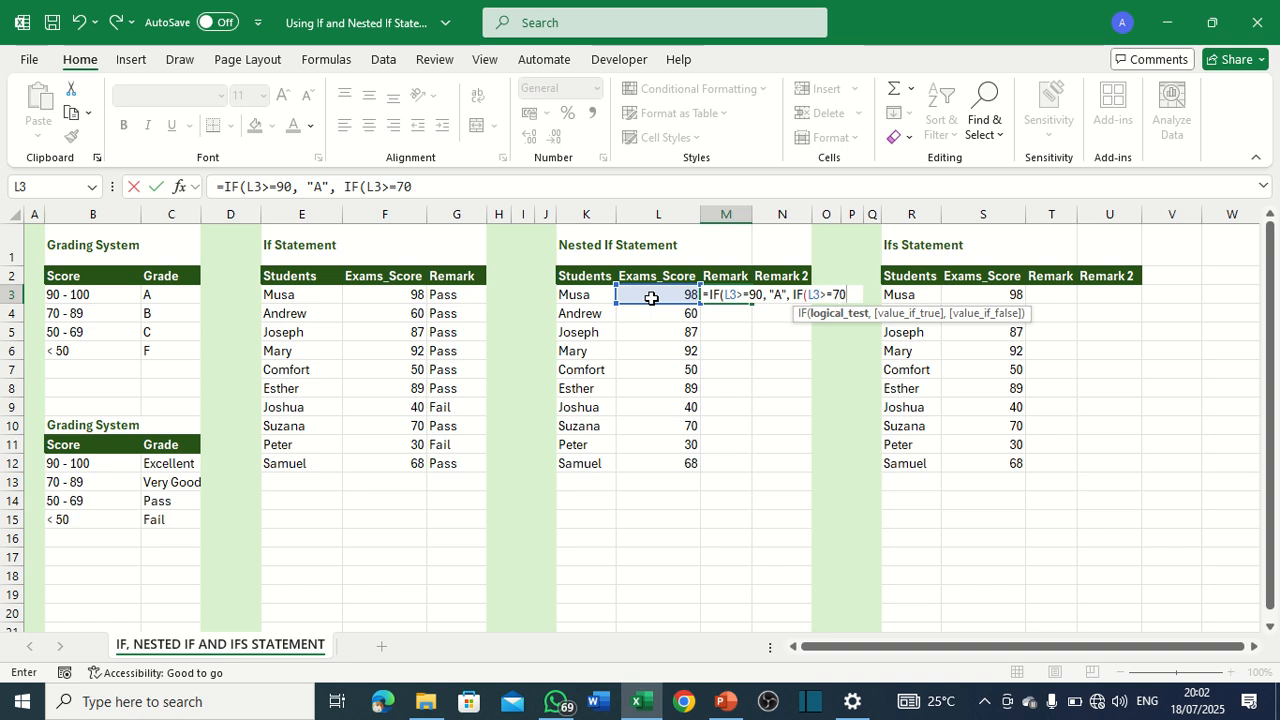
pyautogui.write(',')
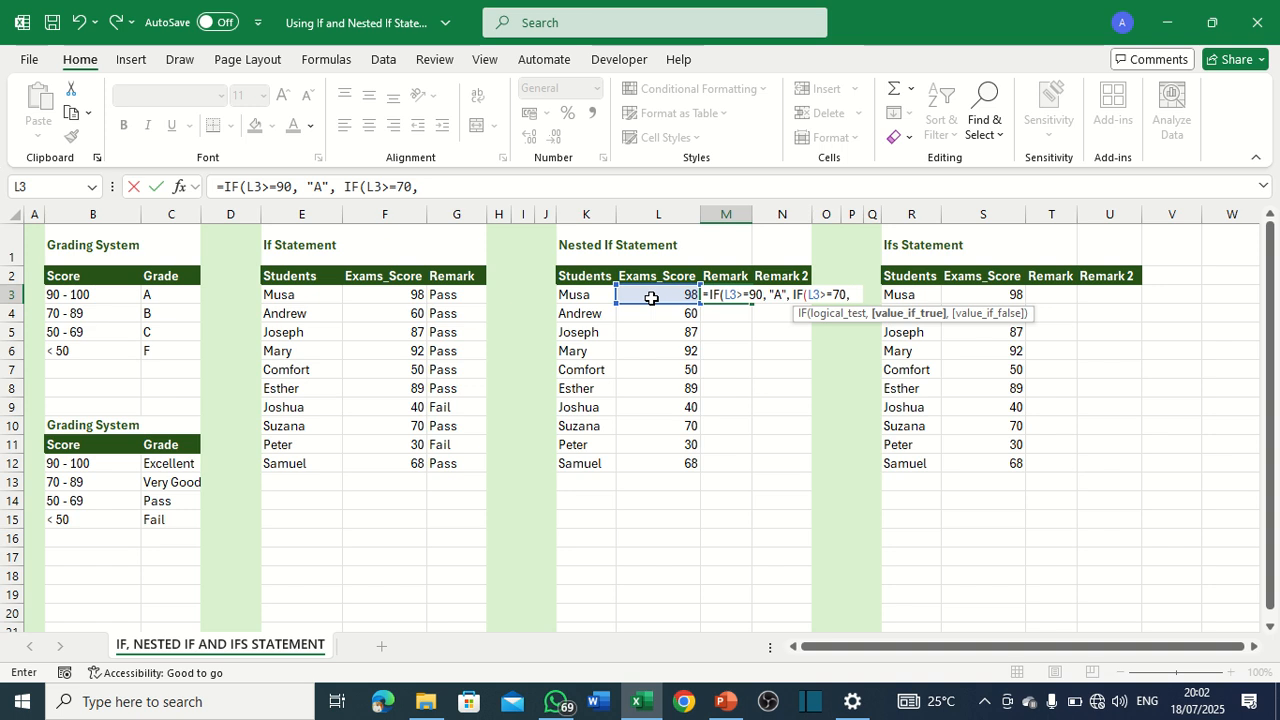
pyautogui.write(' "B",')
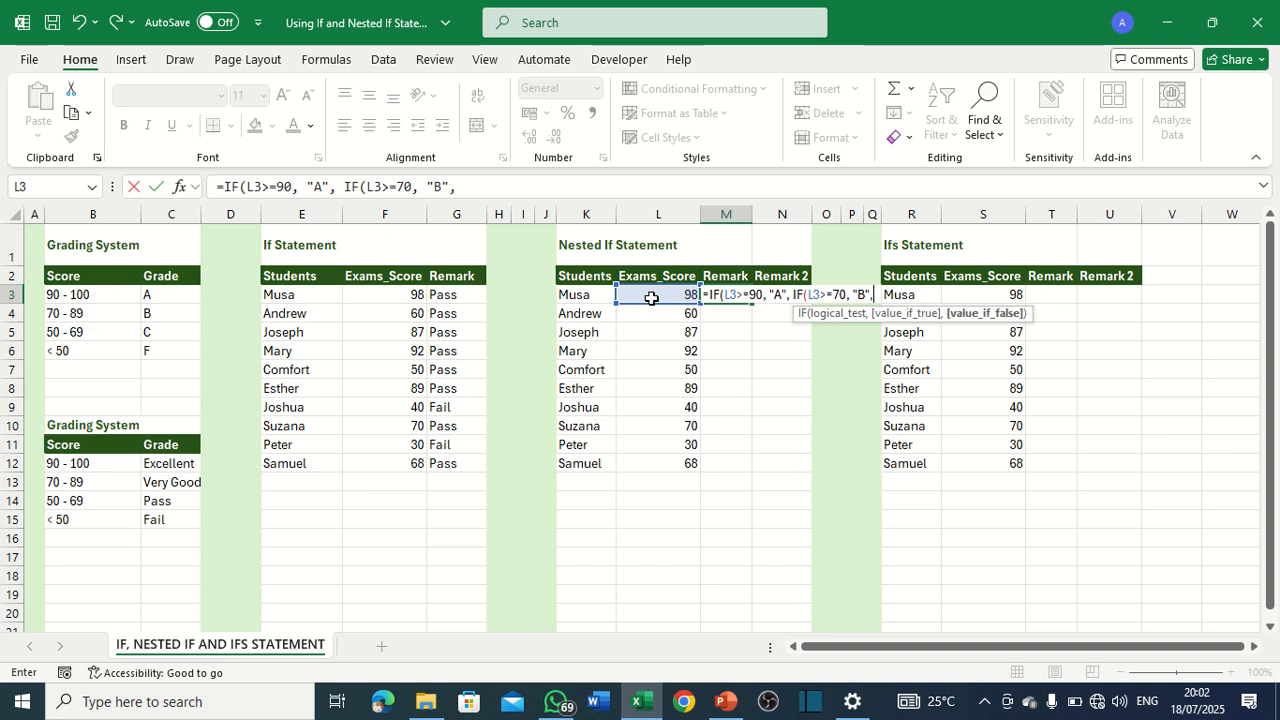
pyautogui.write(' IF')
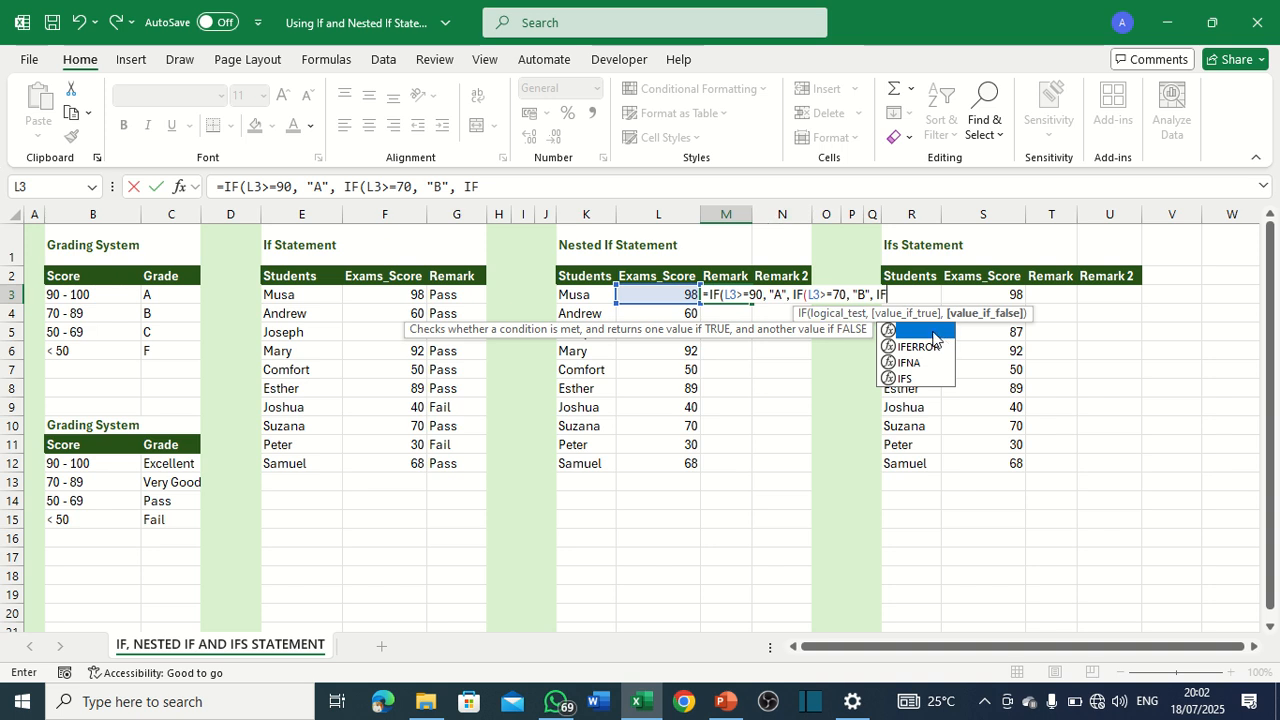
# Nest a third IF in the M3 formula that returns "C" when L3>=50.
pyautogui.doubleClick(902, 331)
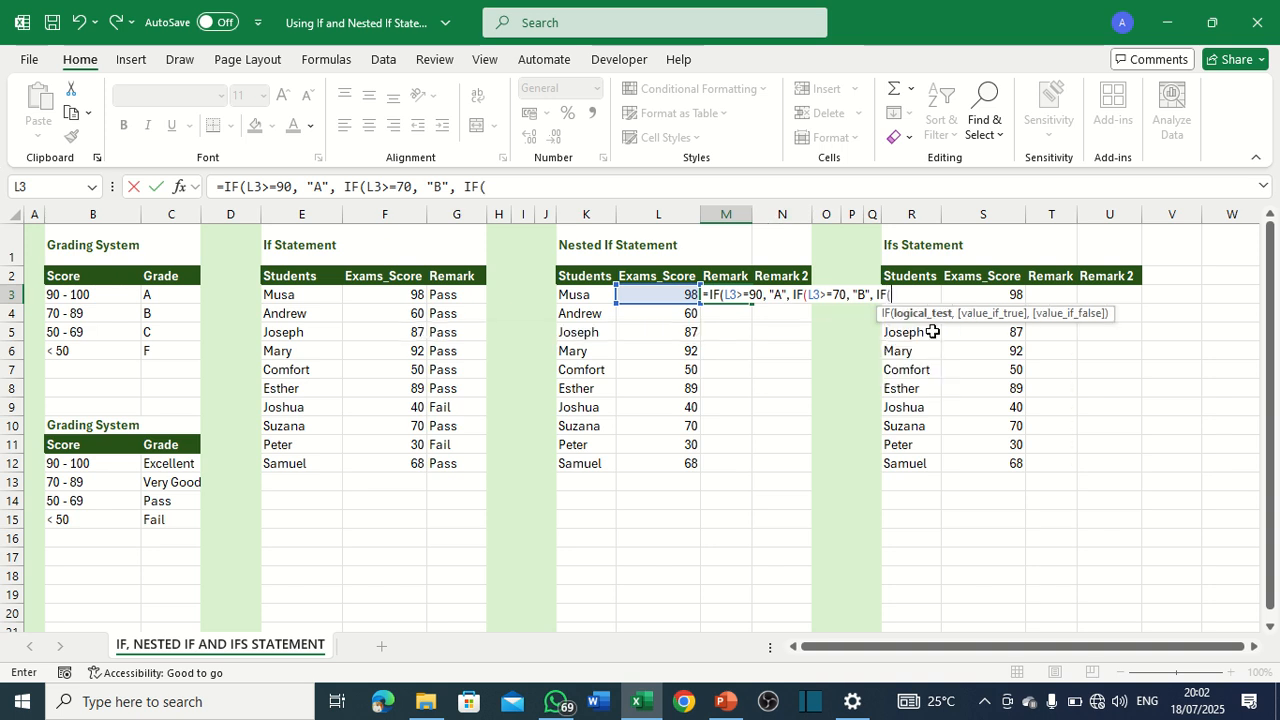
pyautogui.click(654, 296)
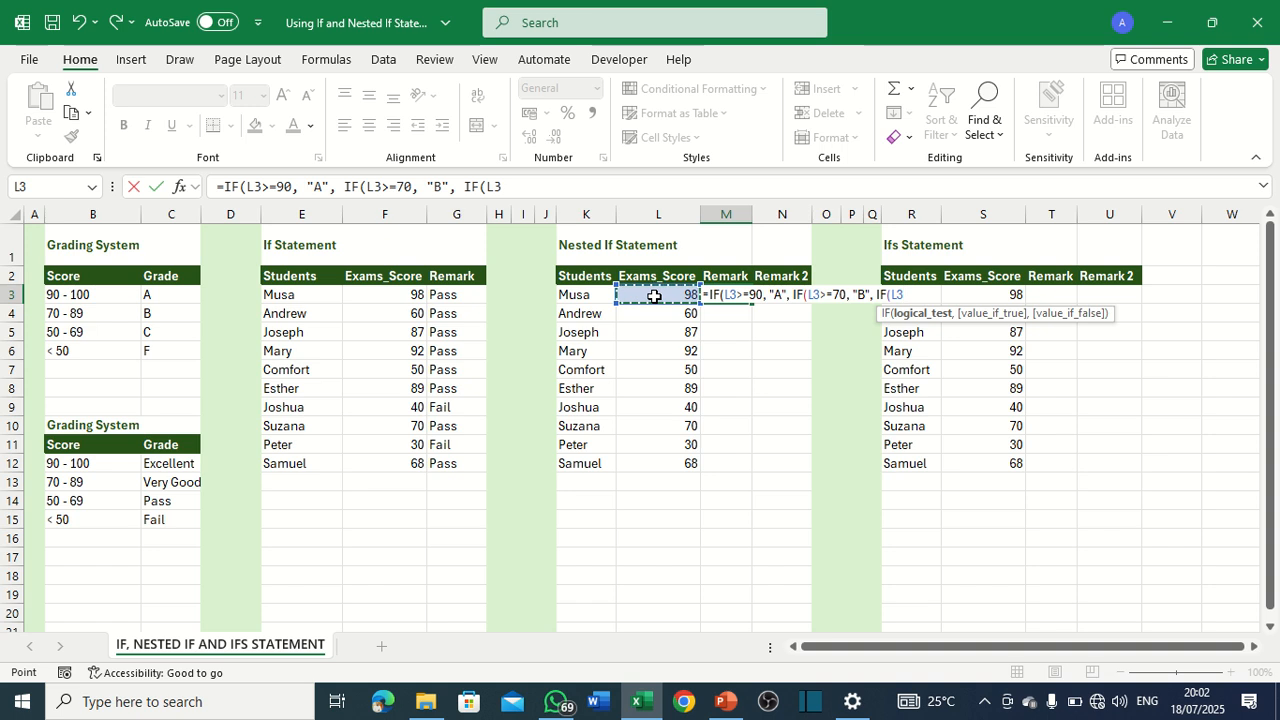
pyautogui.write('>')
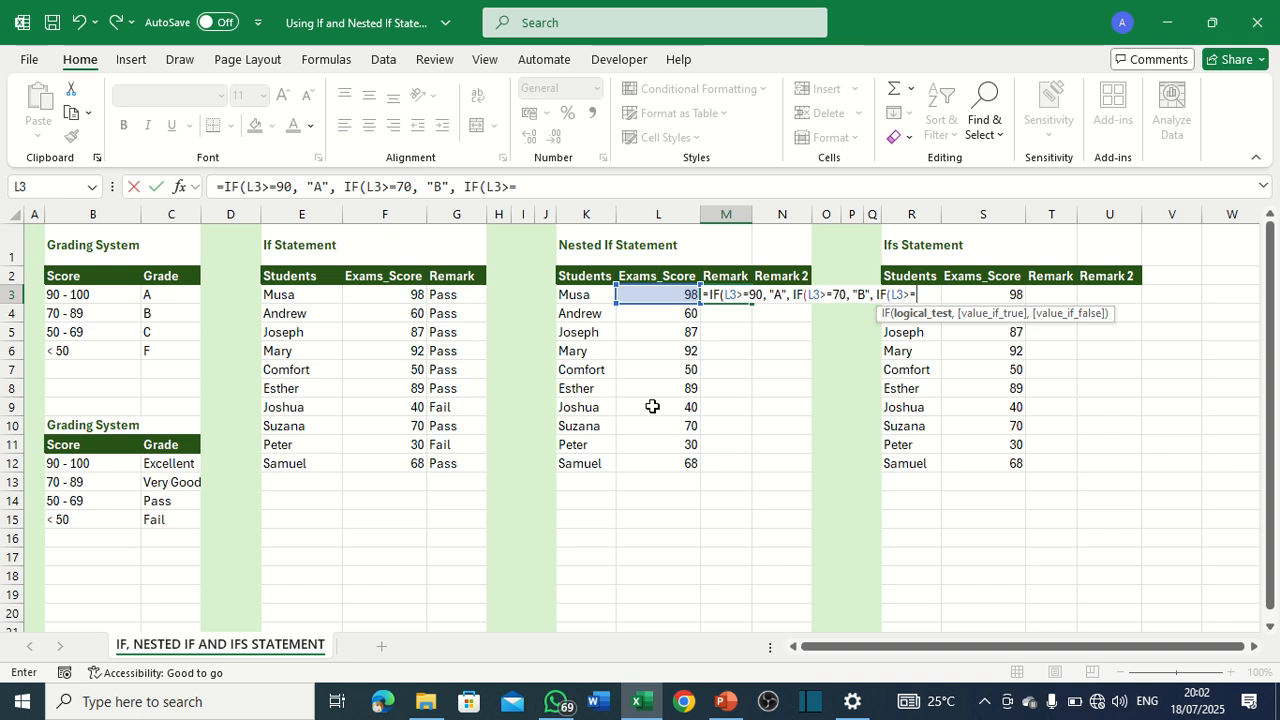
pyautogui.write('=50, ')
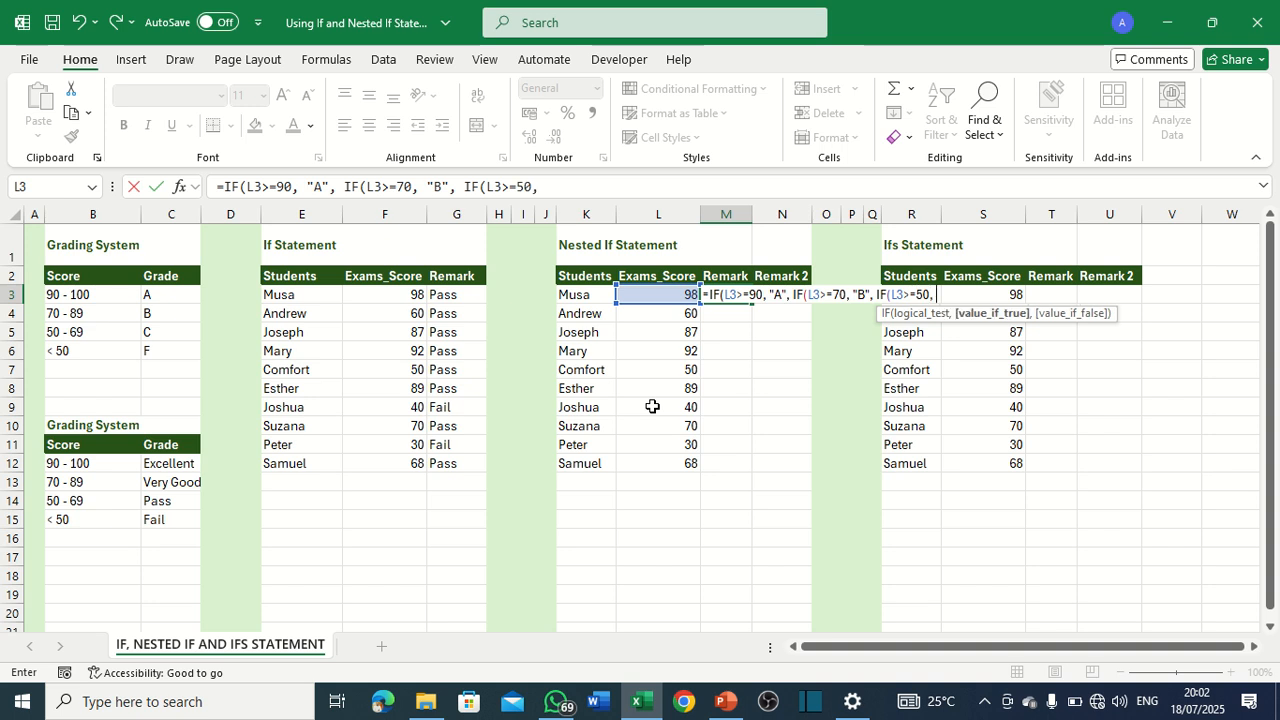
pyautogui.write('"C",')
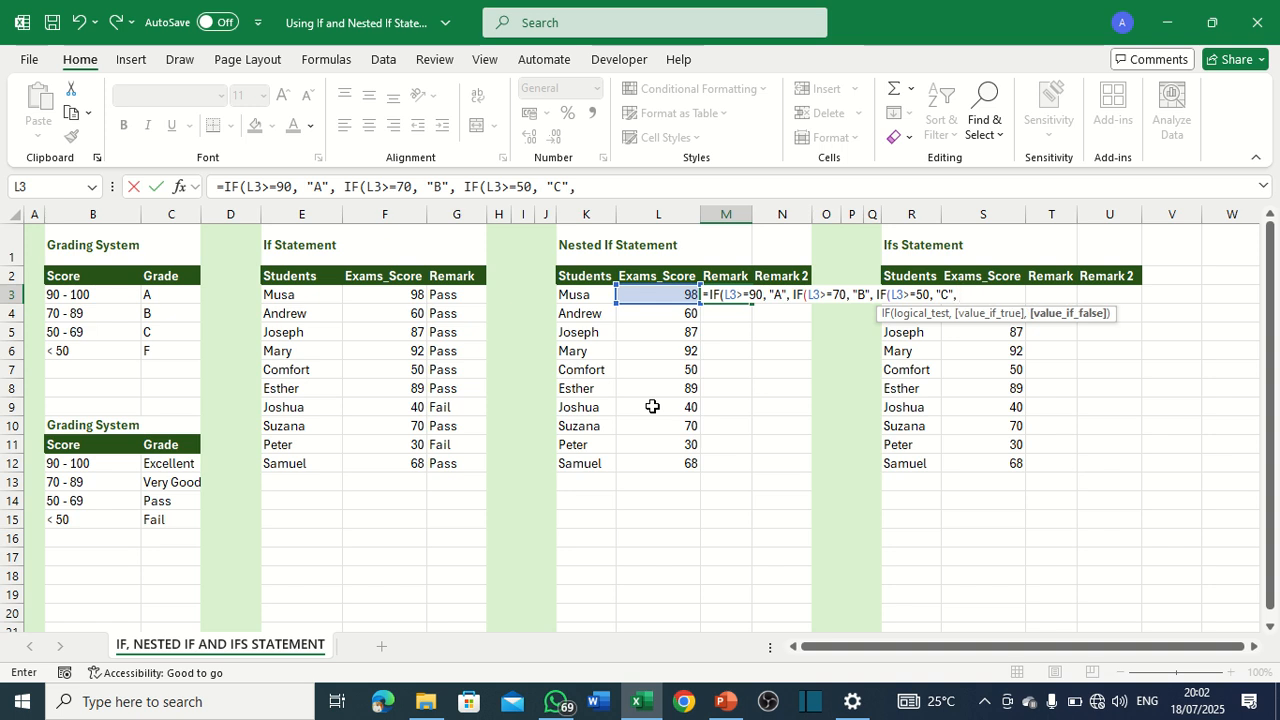
pyautogui.write(' "Fail")')
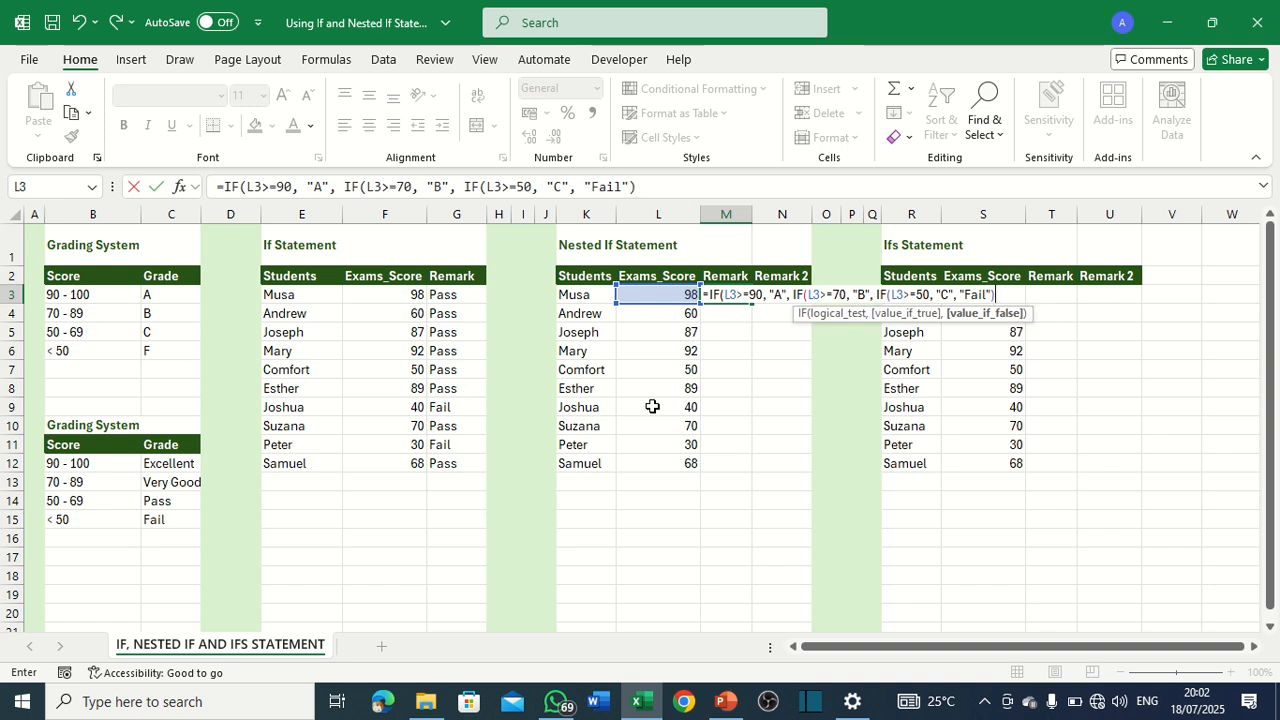
# Complete the nested IF formula in M3 with "Fail" as the final value if false, closing all three IF functions.
pyautogui.write('))')
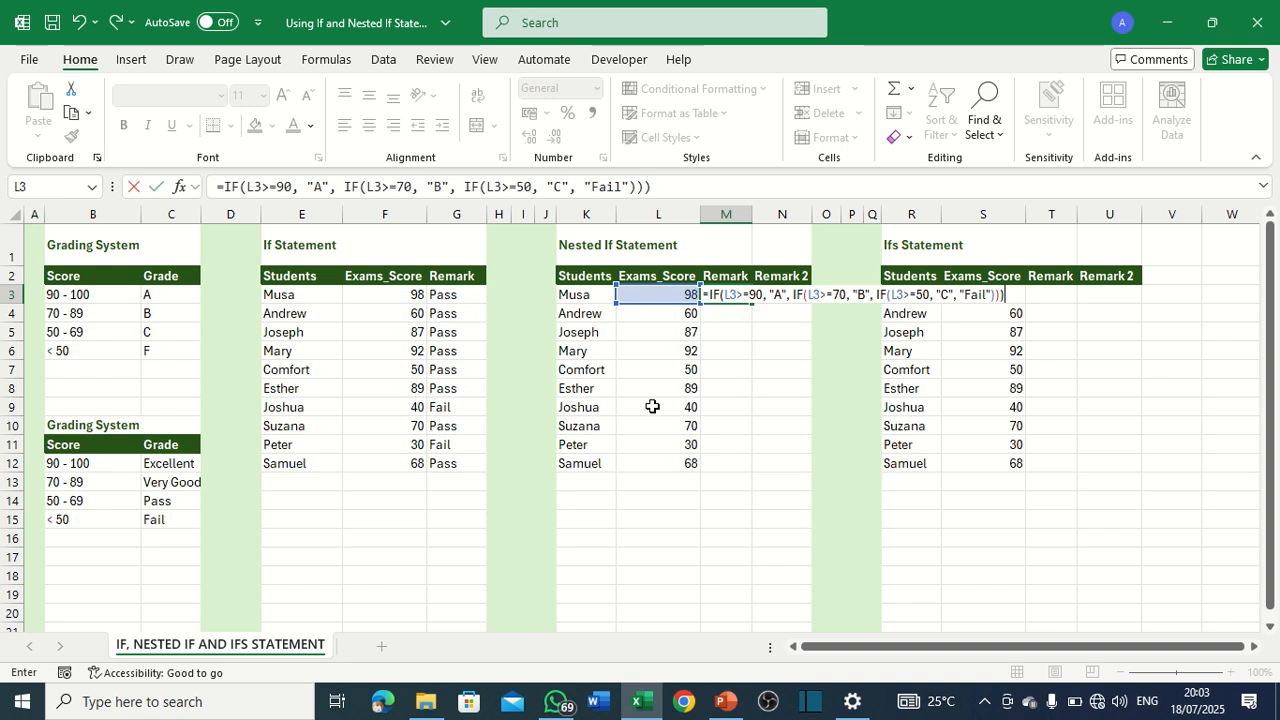
pyautogui.press('Return')
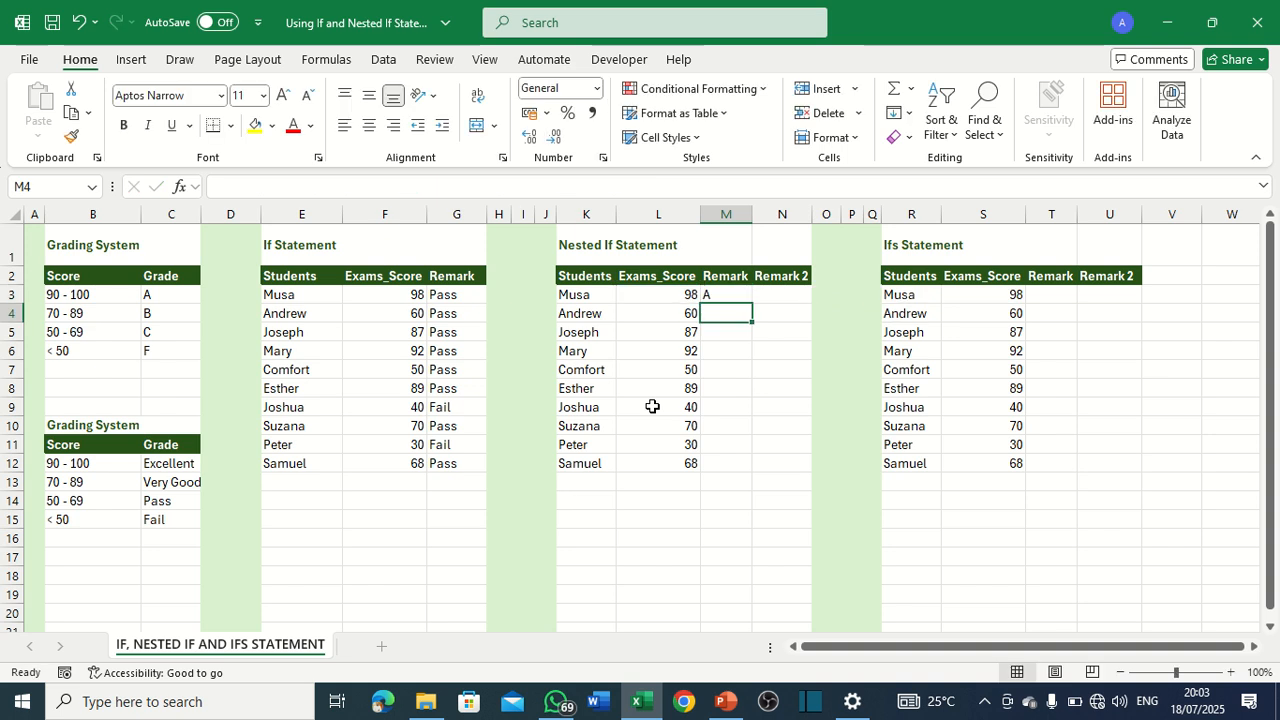
# Fill the M3 formula down the Remark column to M12 and check the remark for the score of 40.
pyautogui.click(737, 299)
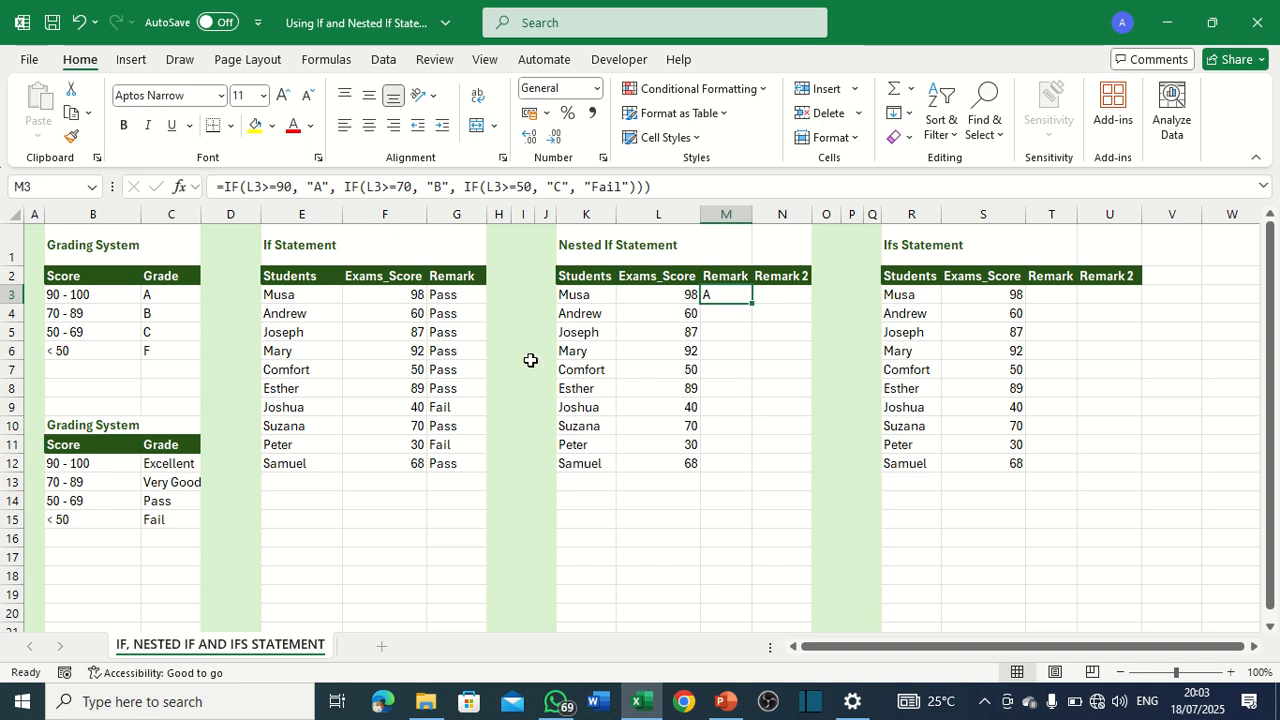
pyautogui.doubleClick(752, 302)
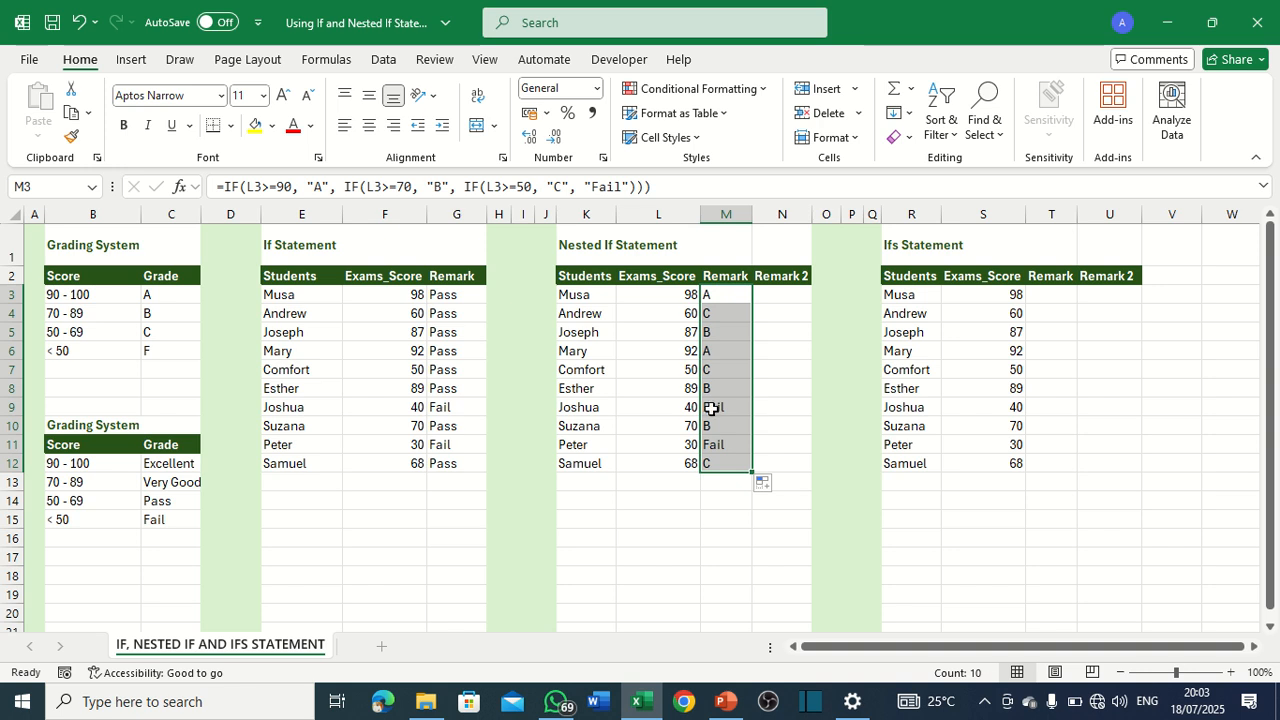
pyautogui.click(690, 409)
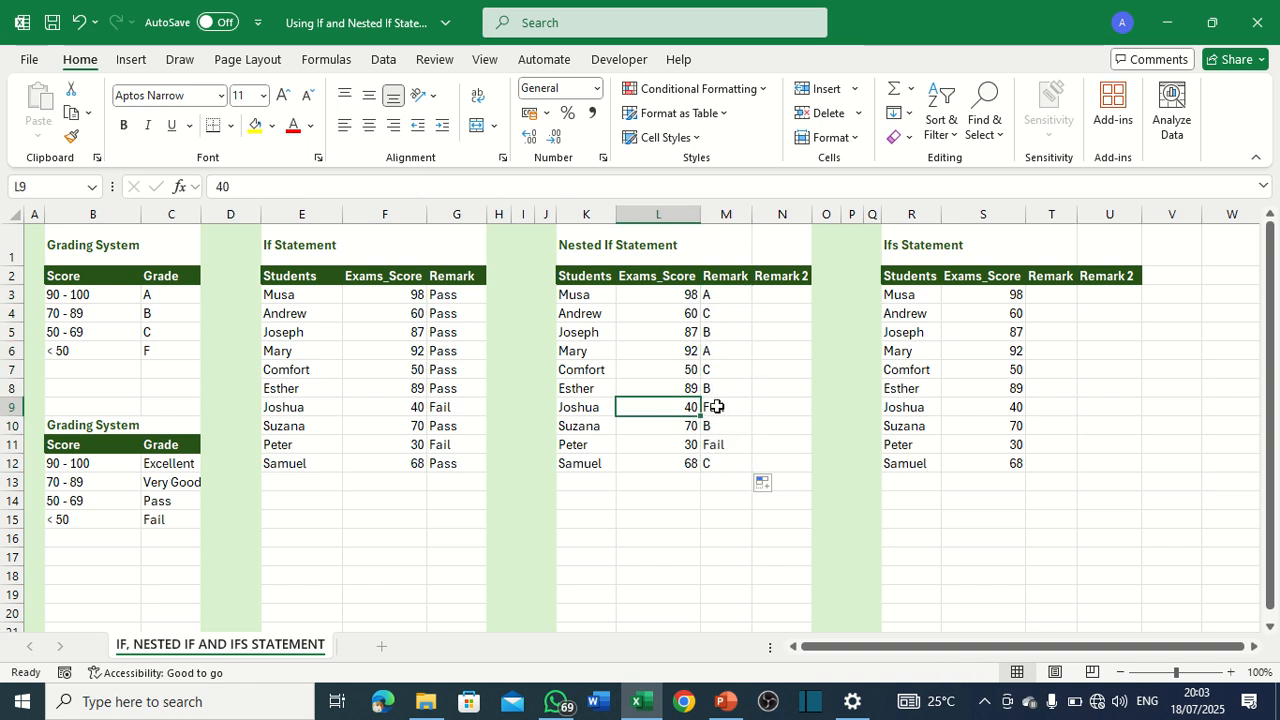
# Check the nested IF remarks for several scores in the Remark column, including M7, M9, M11 and M12.
pyautogui.click(716, 407)
pyautogui.click(710, 369)
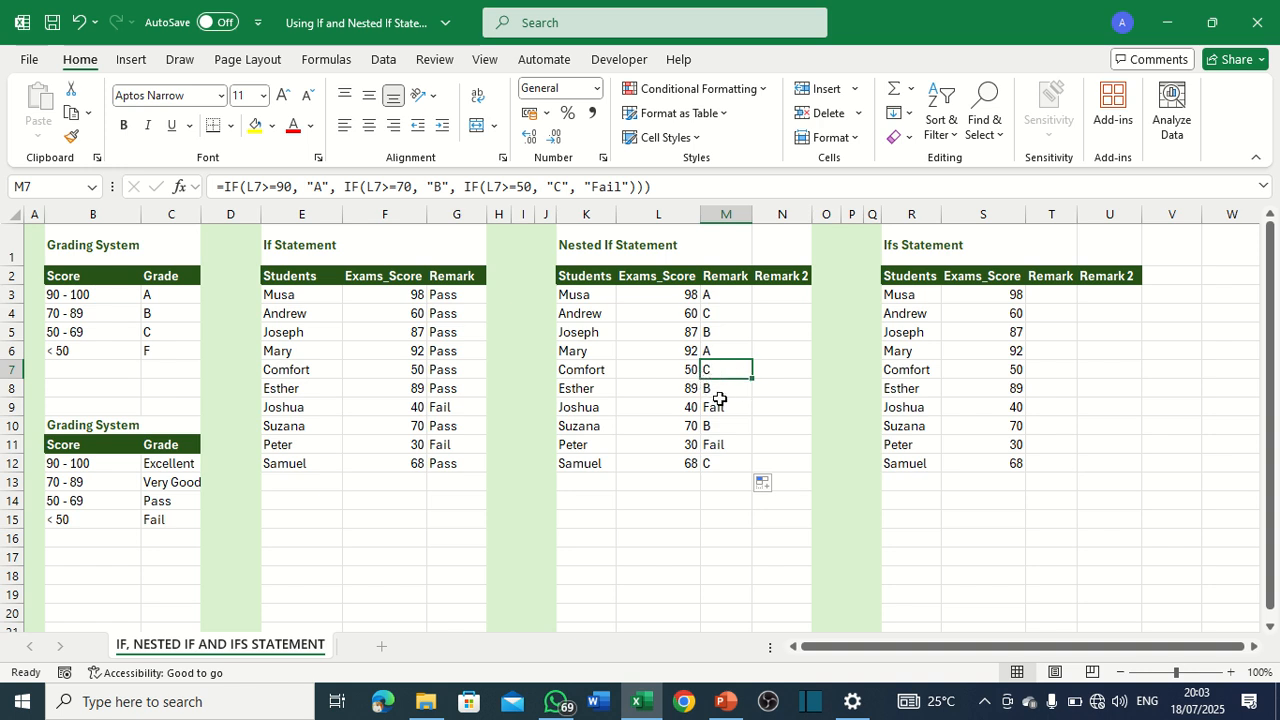
pyautogui.click(727, 395)
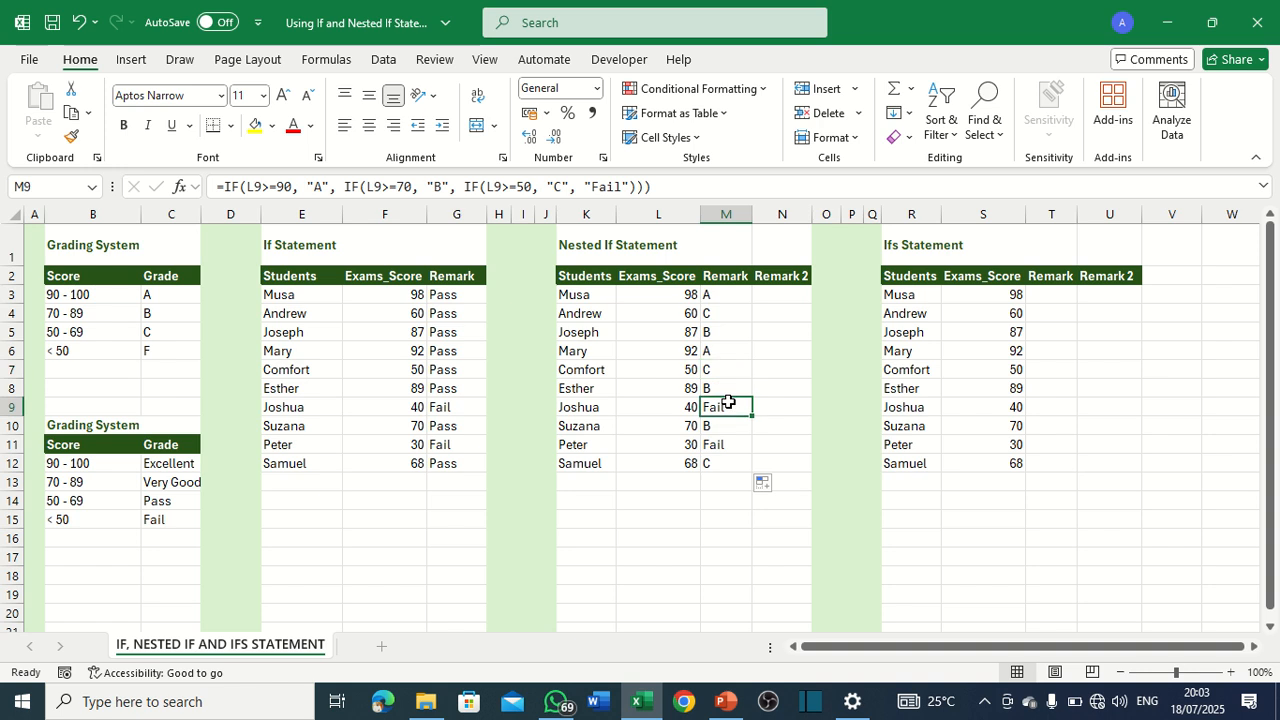
pyautogui.click(718, 442)
pyautogui.click(724, 459)
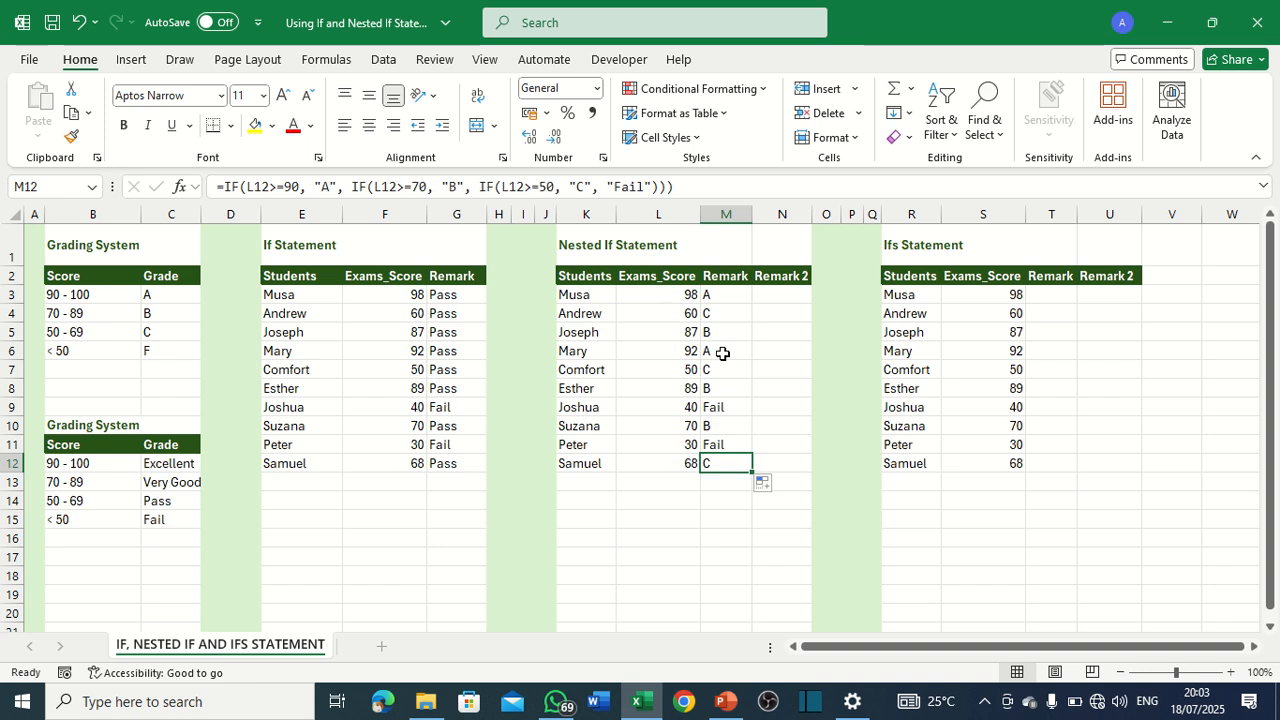
pyautogui.click(719, 410)
pyautogui.click(716, 443)
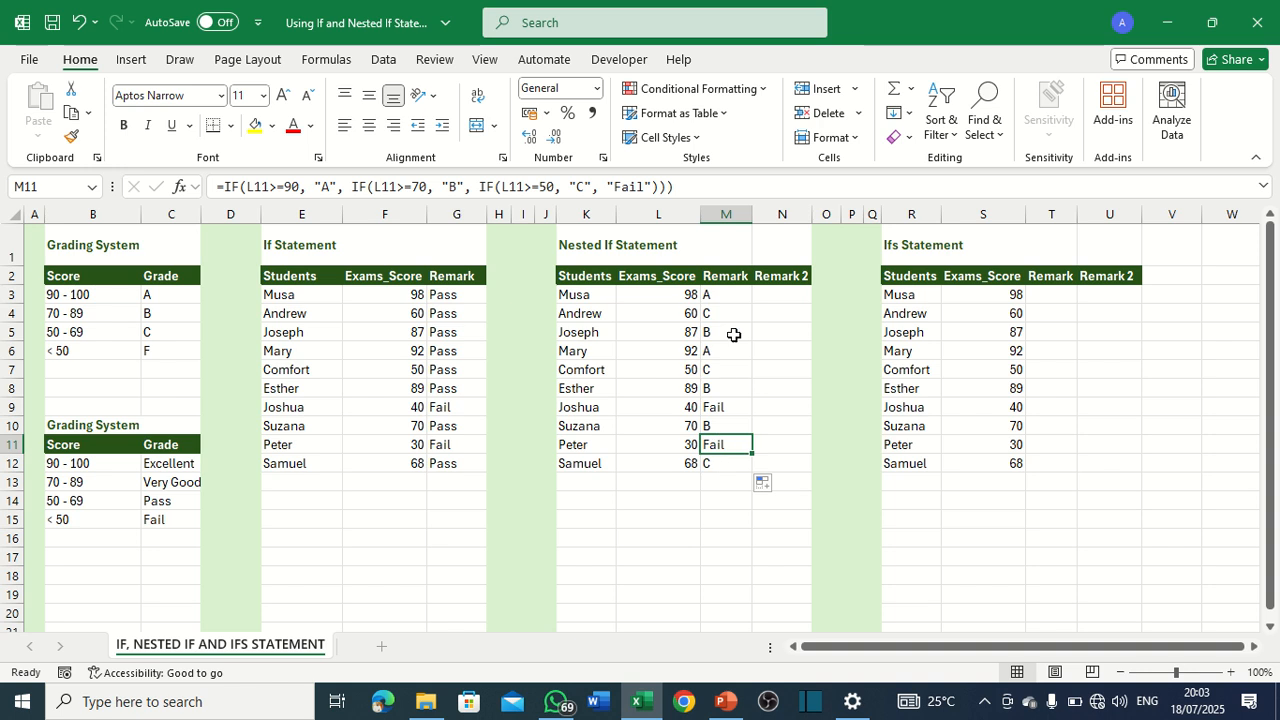
# Edit the nested IF formula in M3 so its final value if false is "F".
pyautogui.click(735, 299)
pyautogui.click(622, 187)
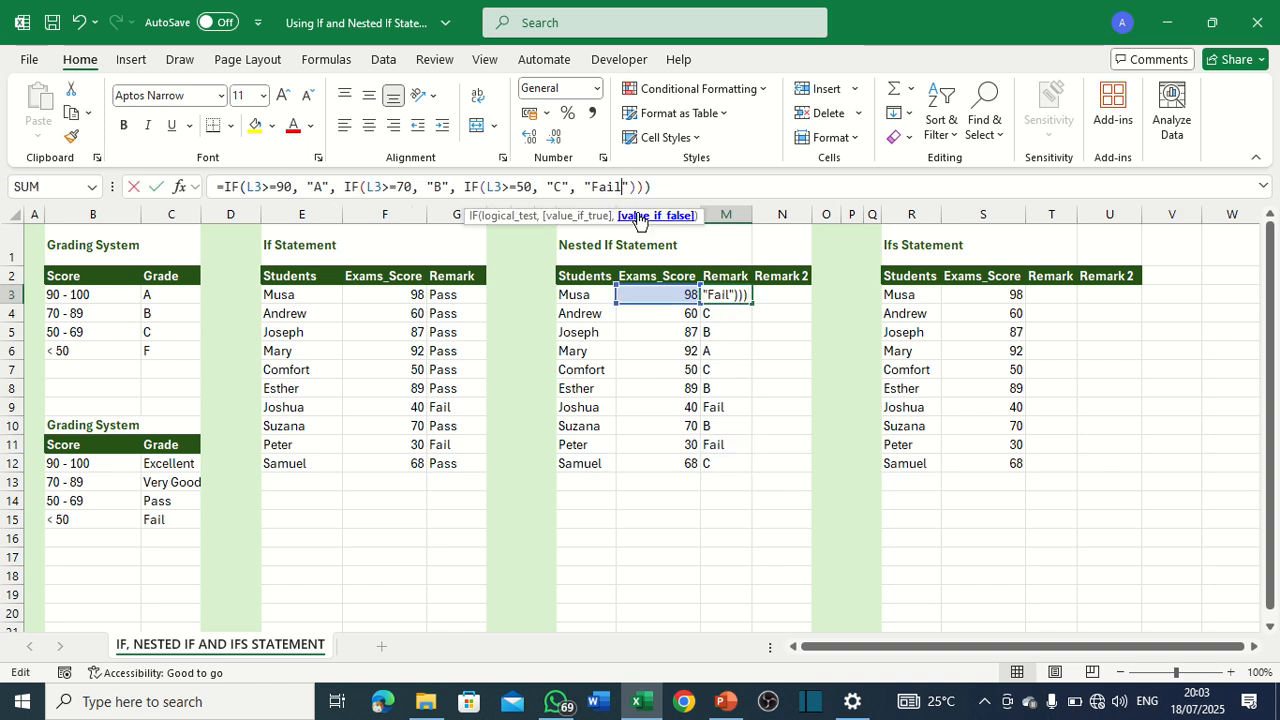
pyautogui.press('BackSpace')
pyautogui.press('BackSpace')
pyautogui.press('BackSpace')
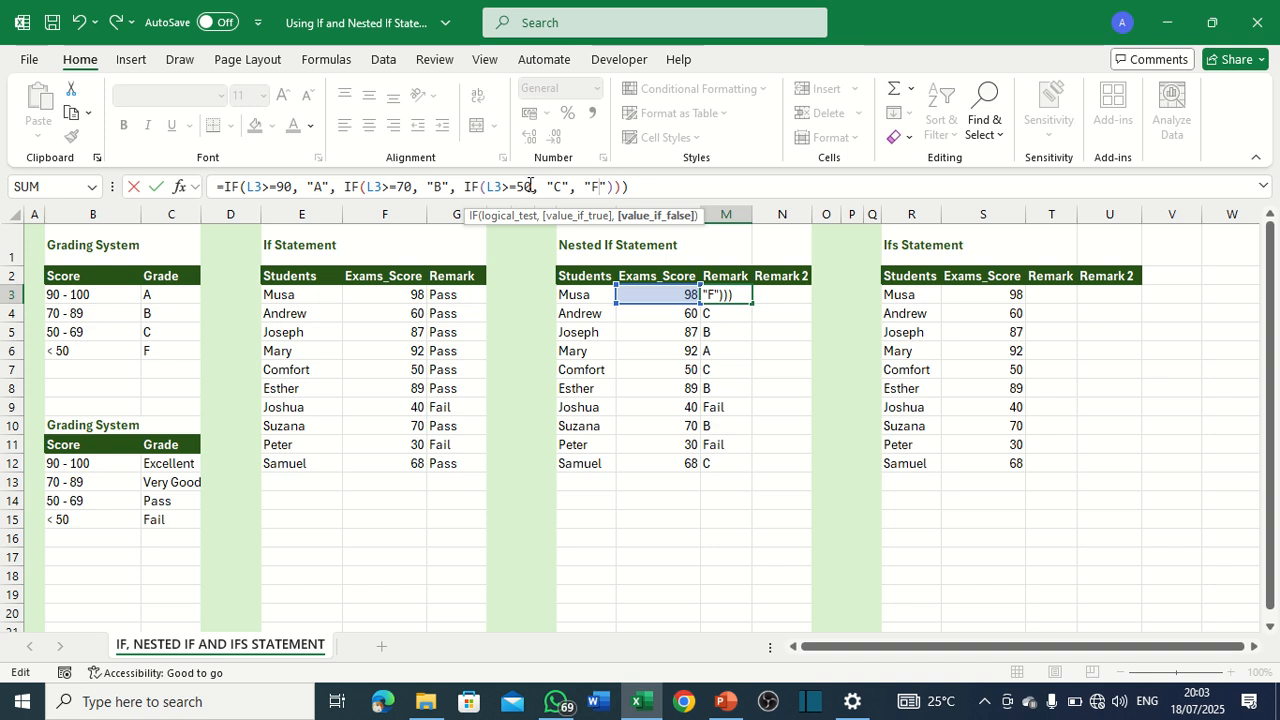
pyautogui.press('Return')
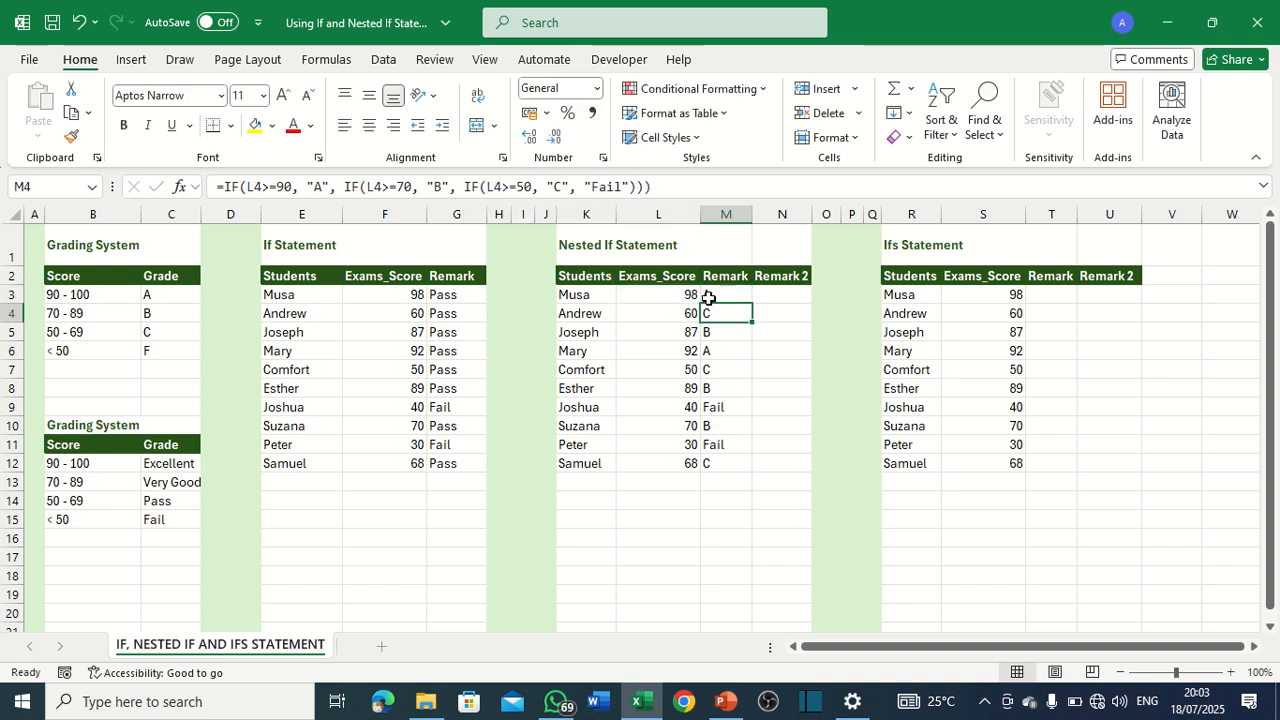
# Fill the revised M3 formula down the Remark column to M12 and compare the remarks with the letter-grade Grading System table.
pyautogui.click(728, 297)
pyautogui.doubleClick(752, 304)
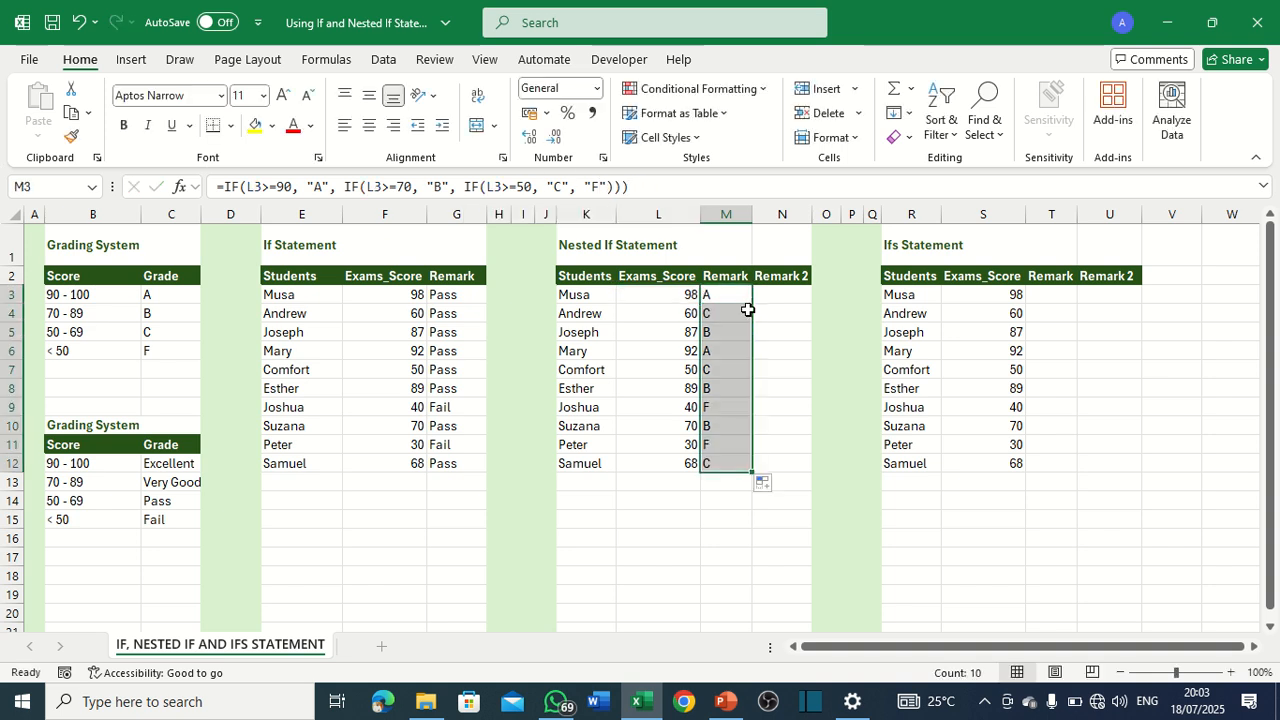
pyautogui.click(737, 353)
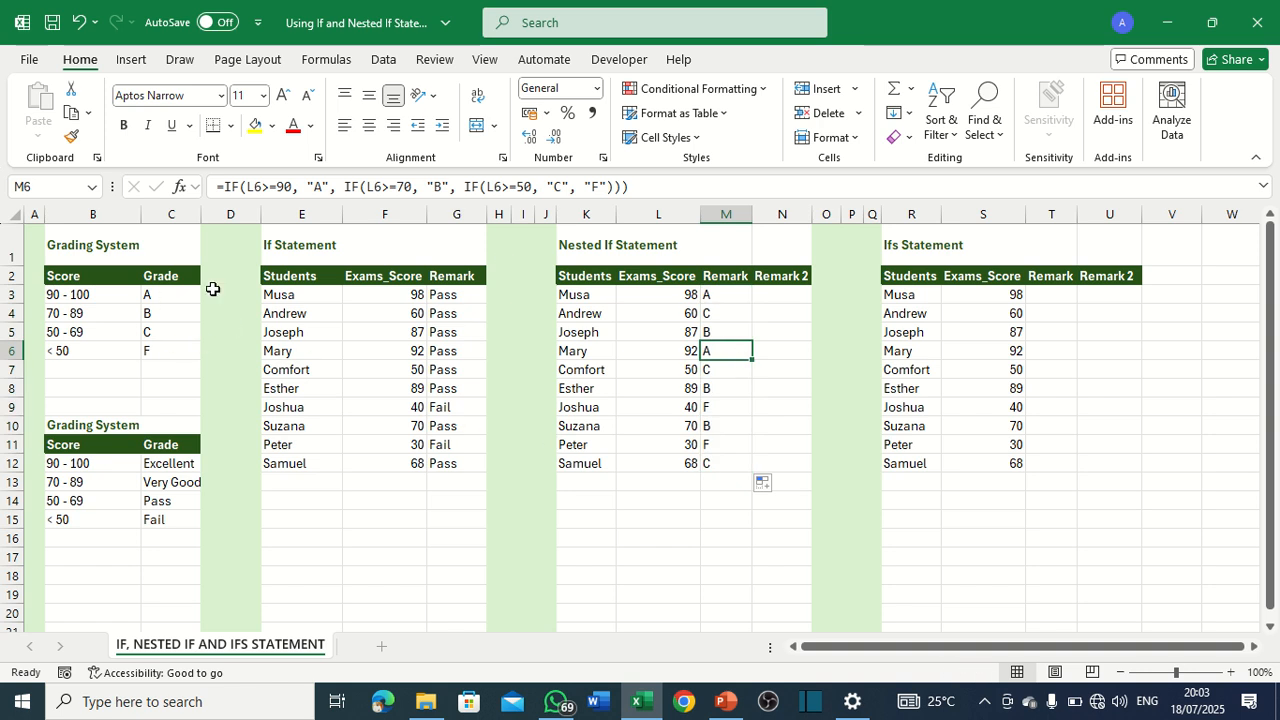
pyautogui.moveTo(55, 250); pyautogui.dragTo(150, 345)
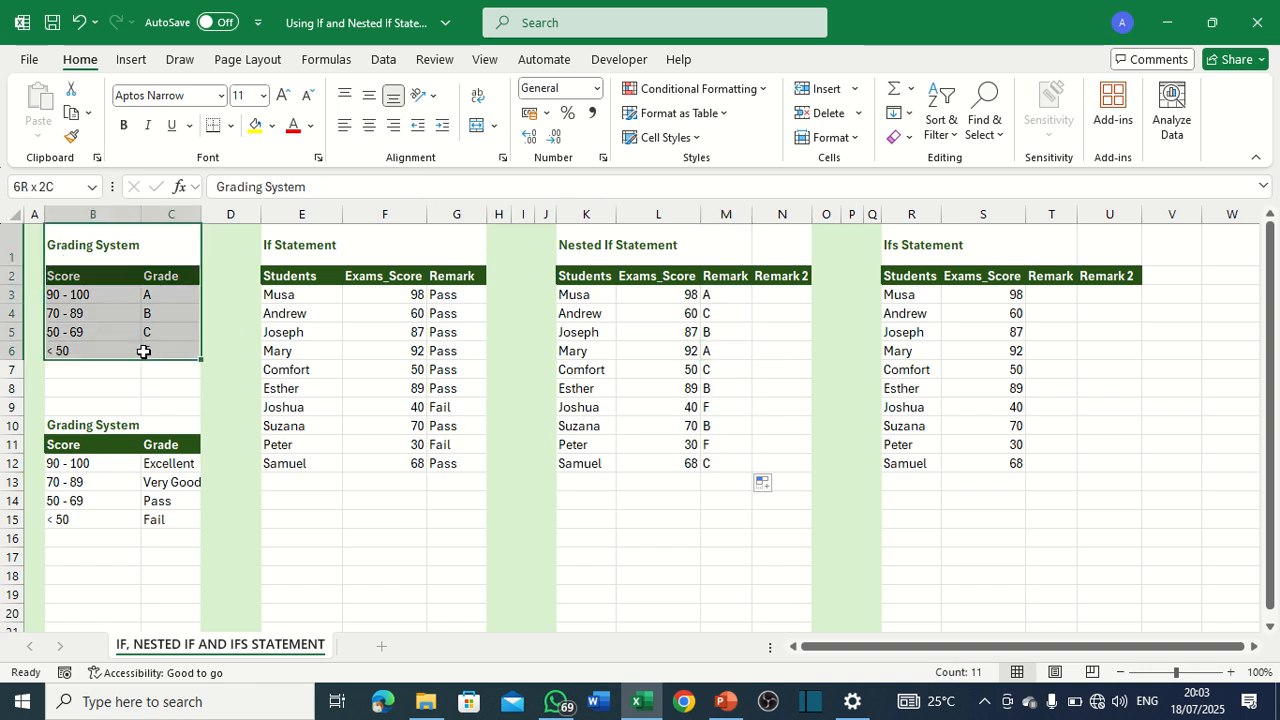
pyautogui.click(153, 311)
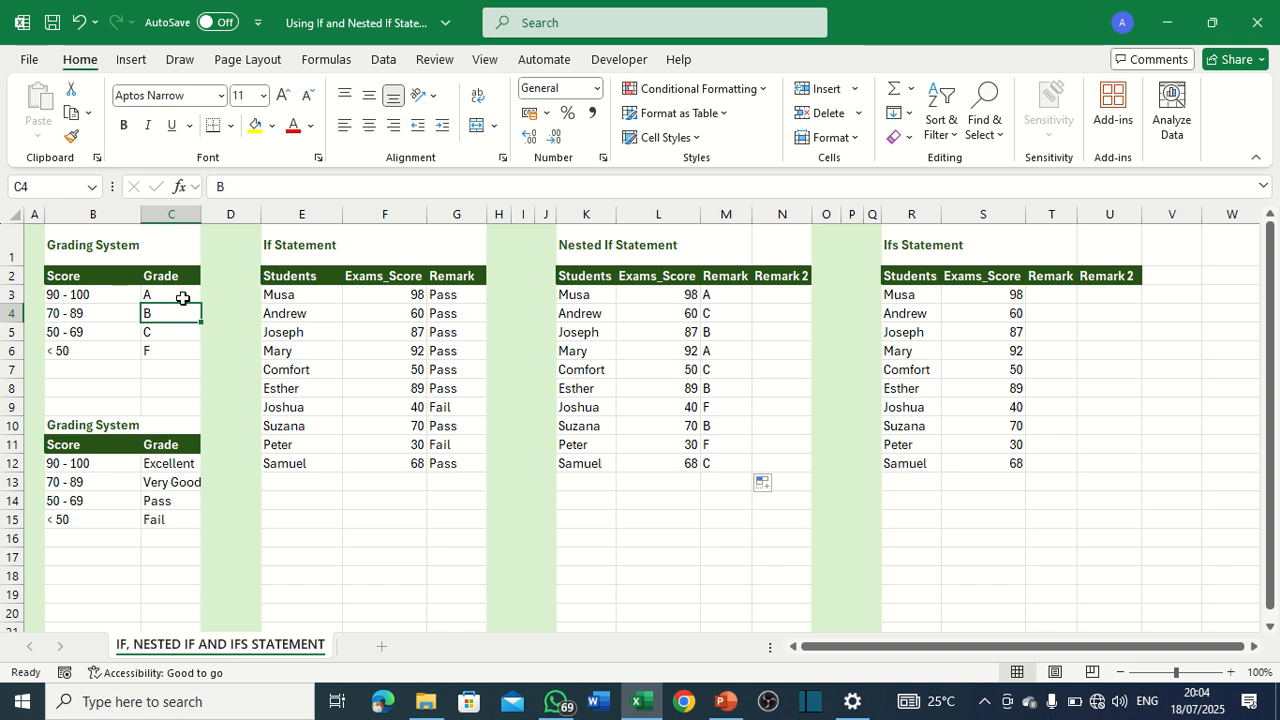
# Start an IFS formula in T3 of the Ifs Statement table that returns "Excellent" when S3>=90.
pyautogui.click(1015, 371)
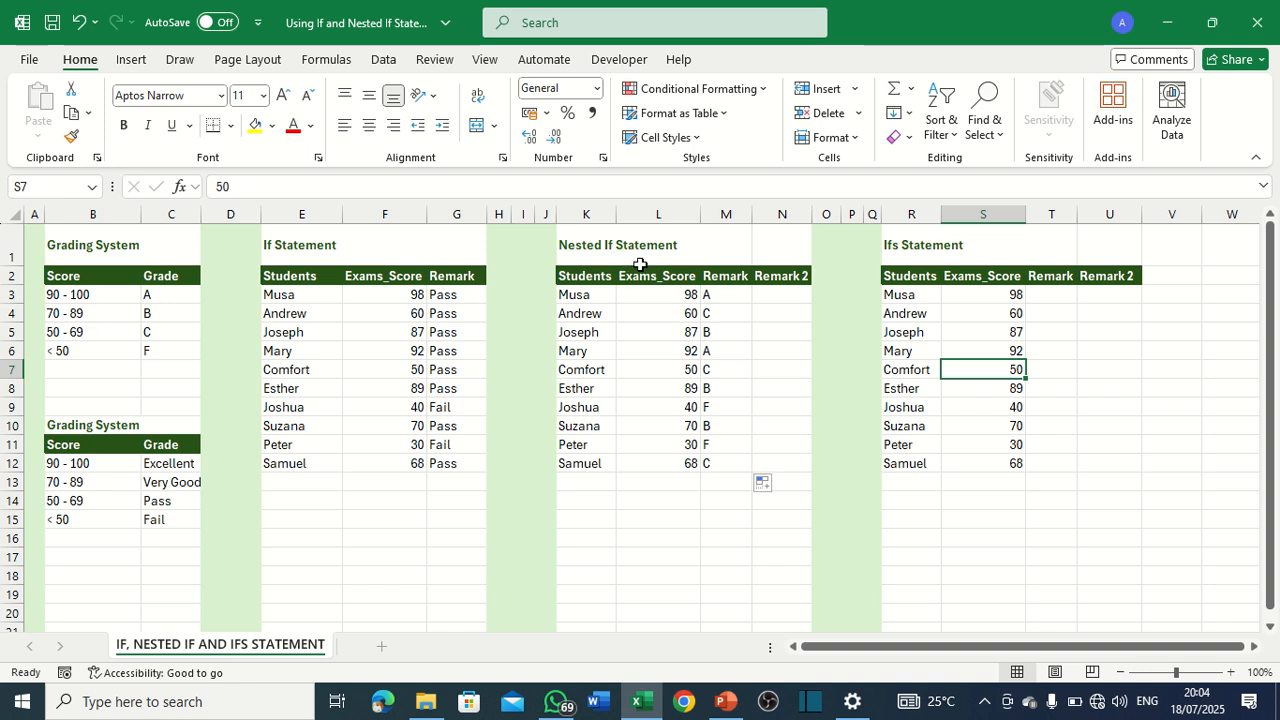
pyautogui.click(1060, 297)
pyautogui.write('=')
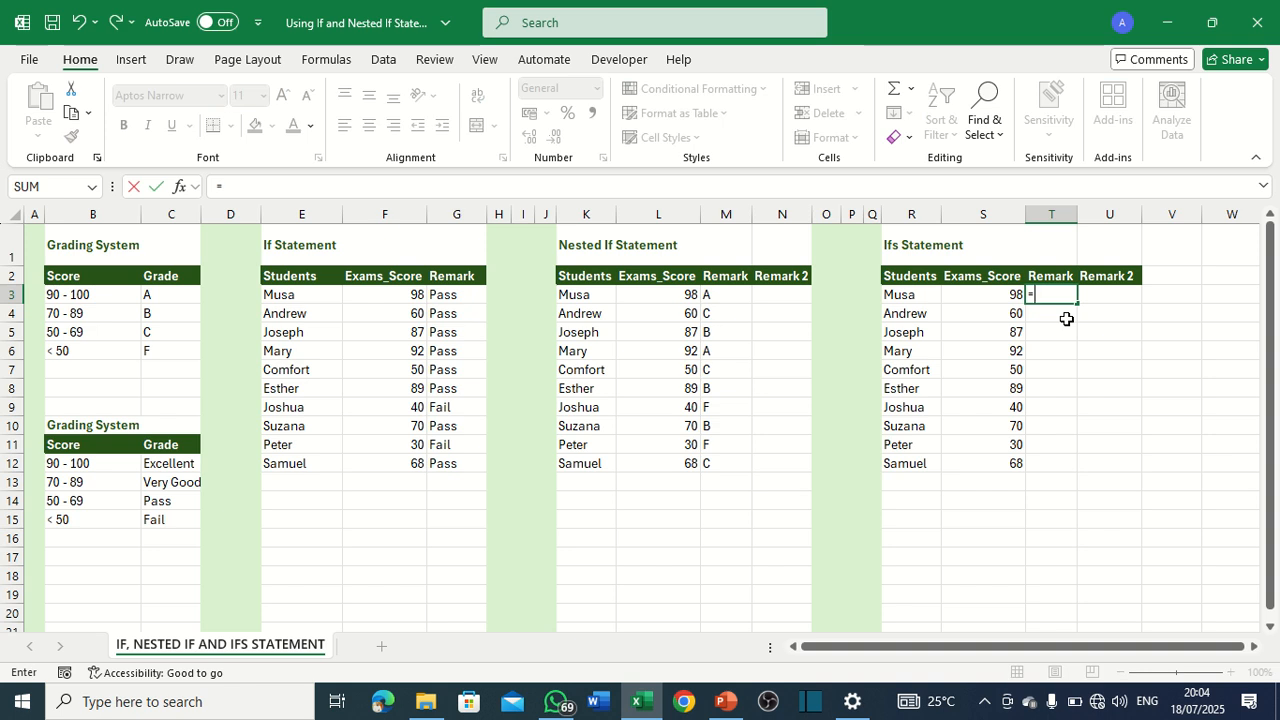
pyautogui.write('if')
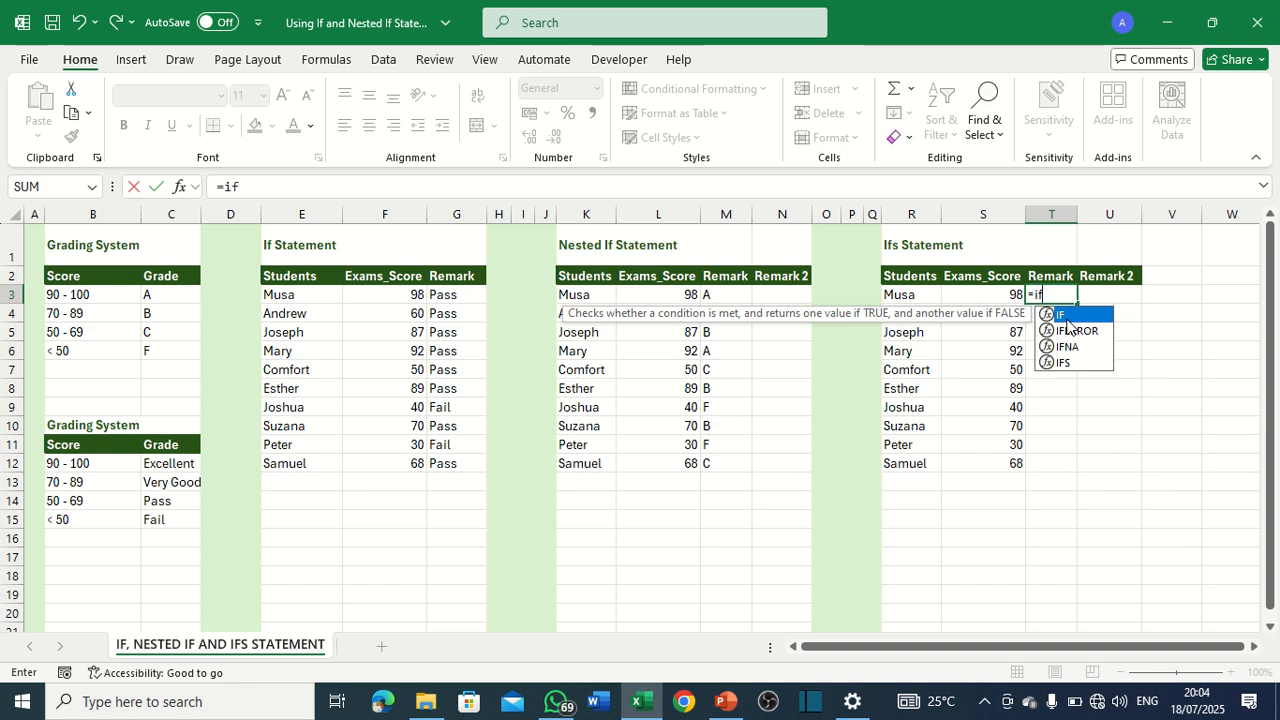
pyautogui.doubleClick(1066, 363)
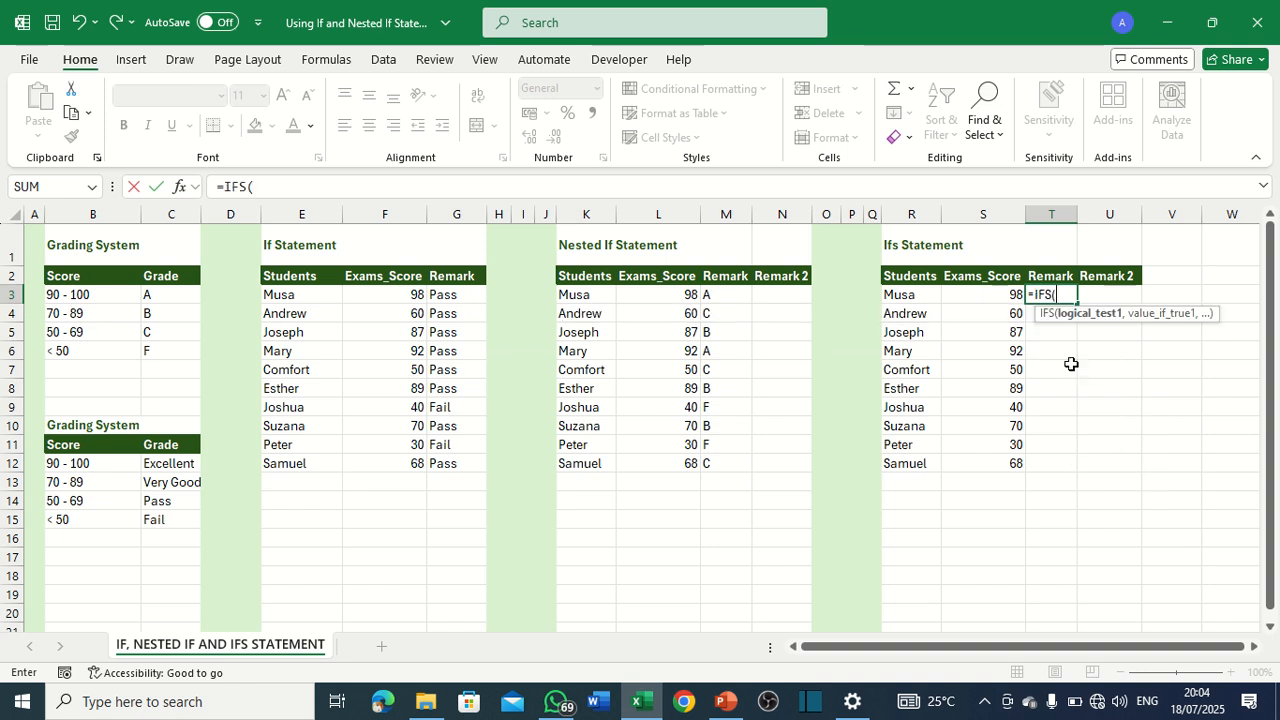
pyautogui.click(998, 296)
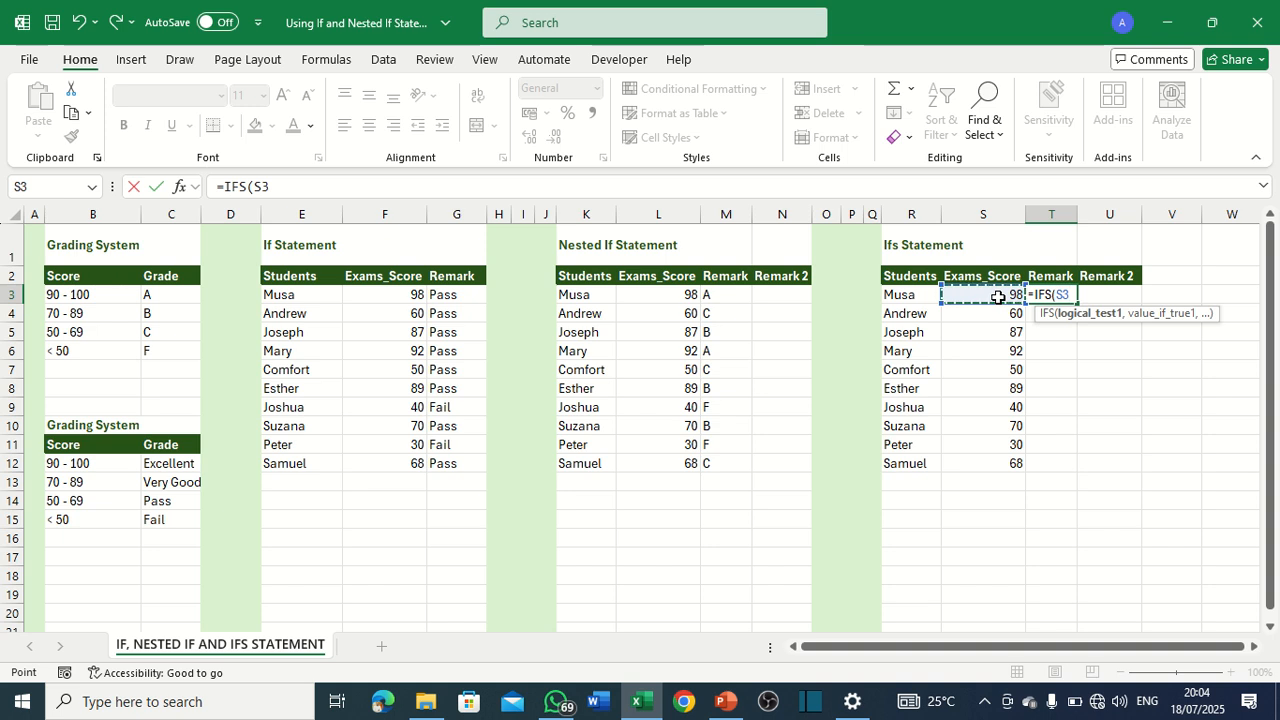
pyautogui.write('>=')
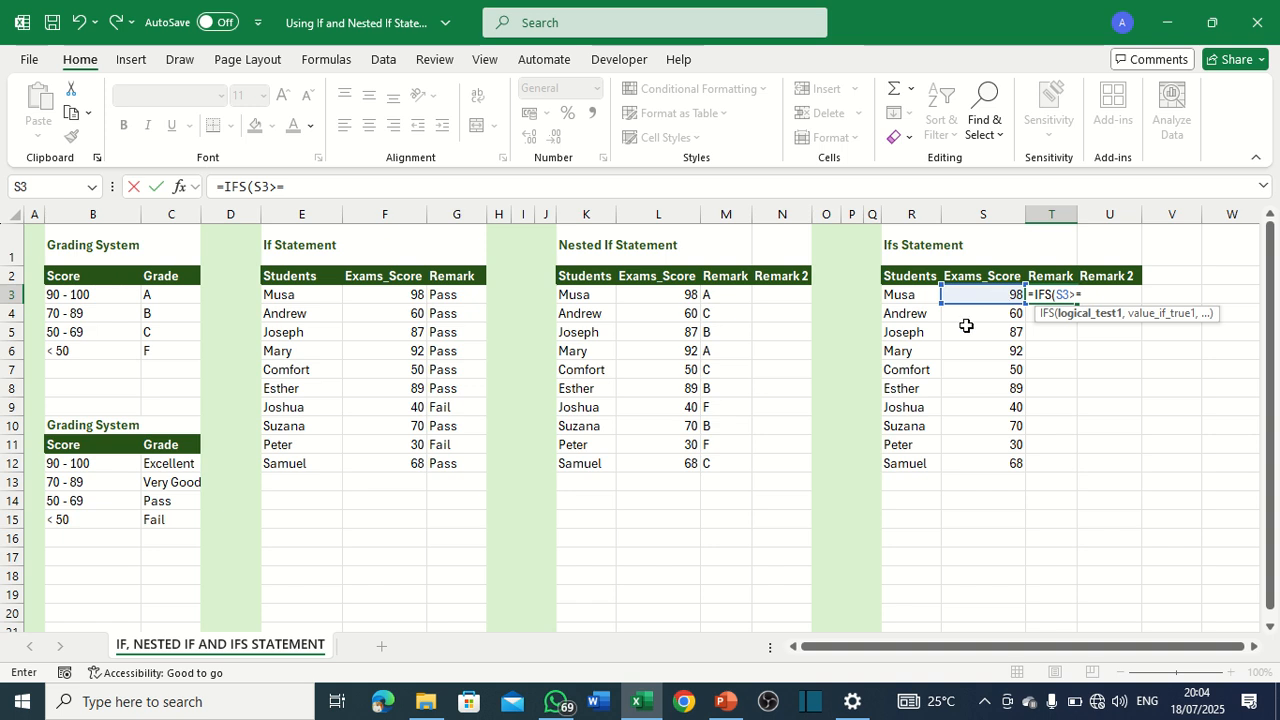
pyautogui.write('90,')
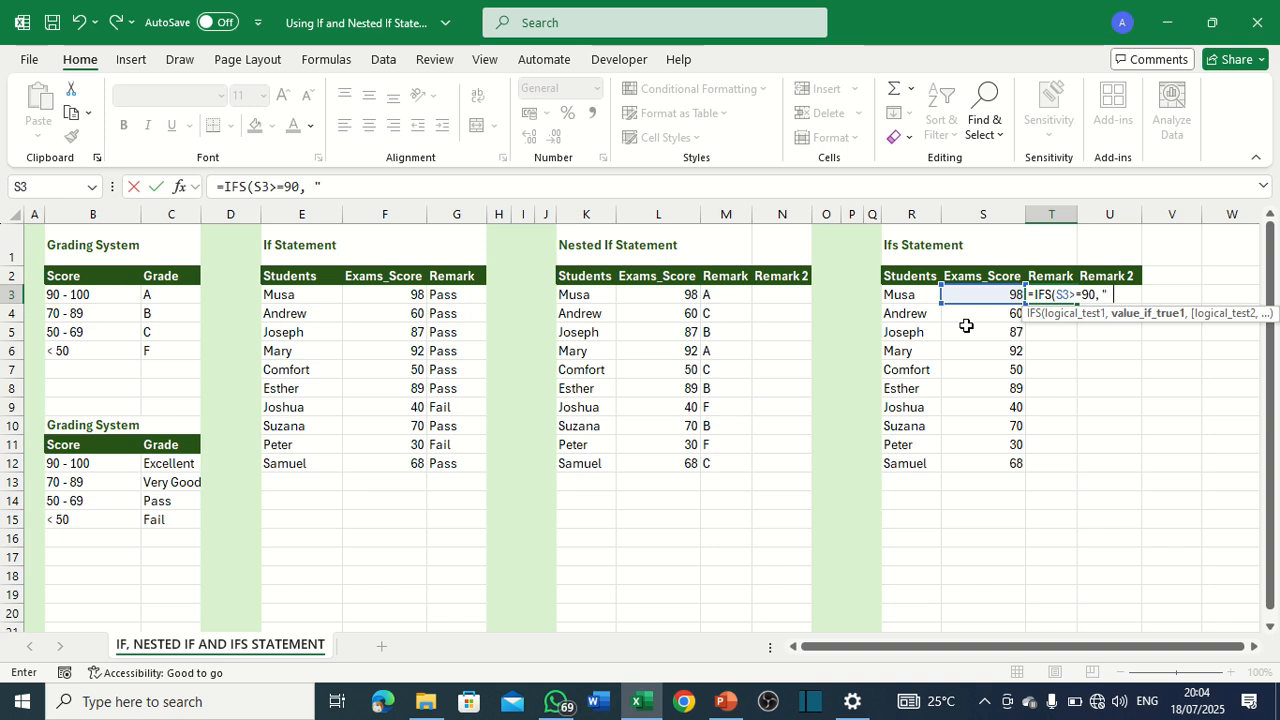
pyautogui.write(' "Excellent')
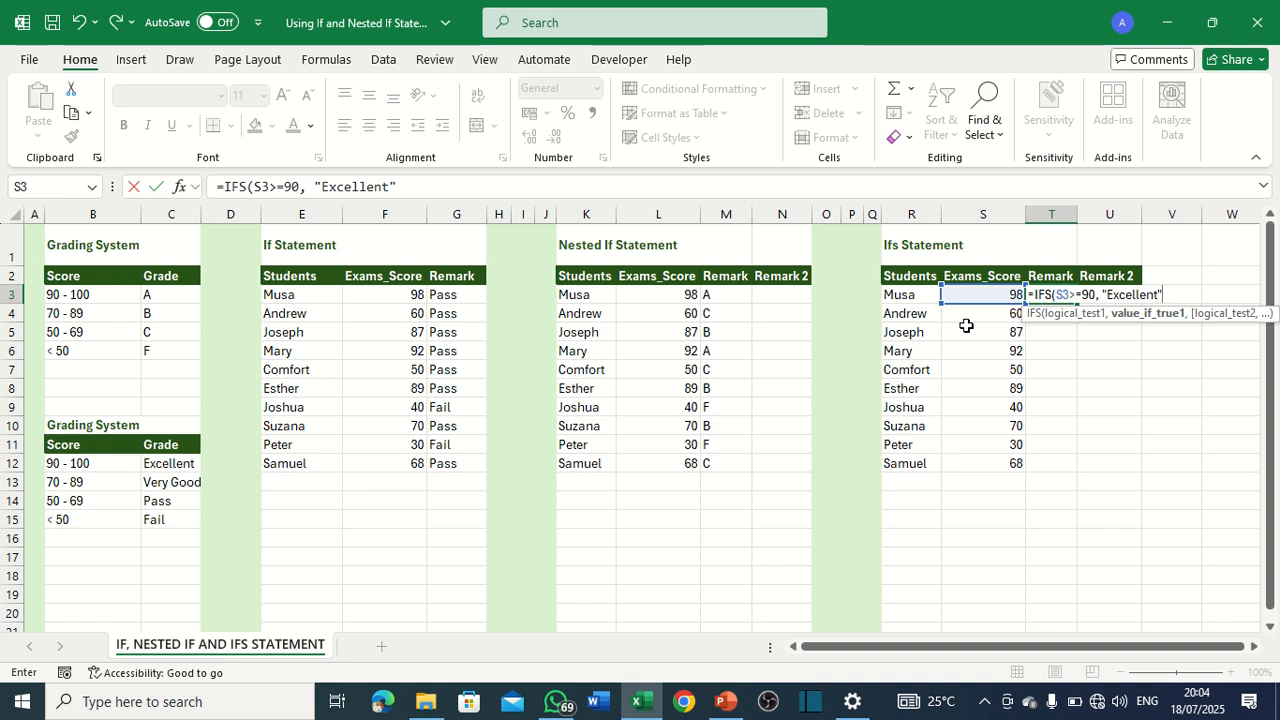
pyautogui.write('",')
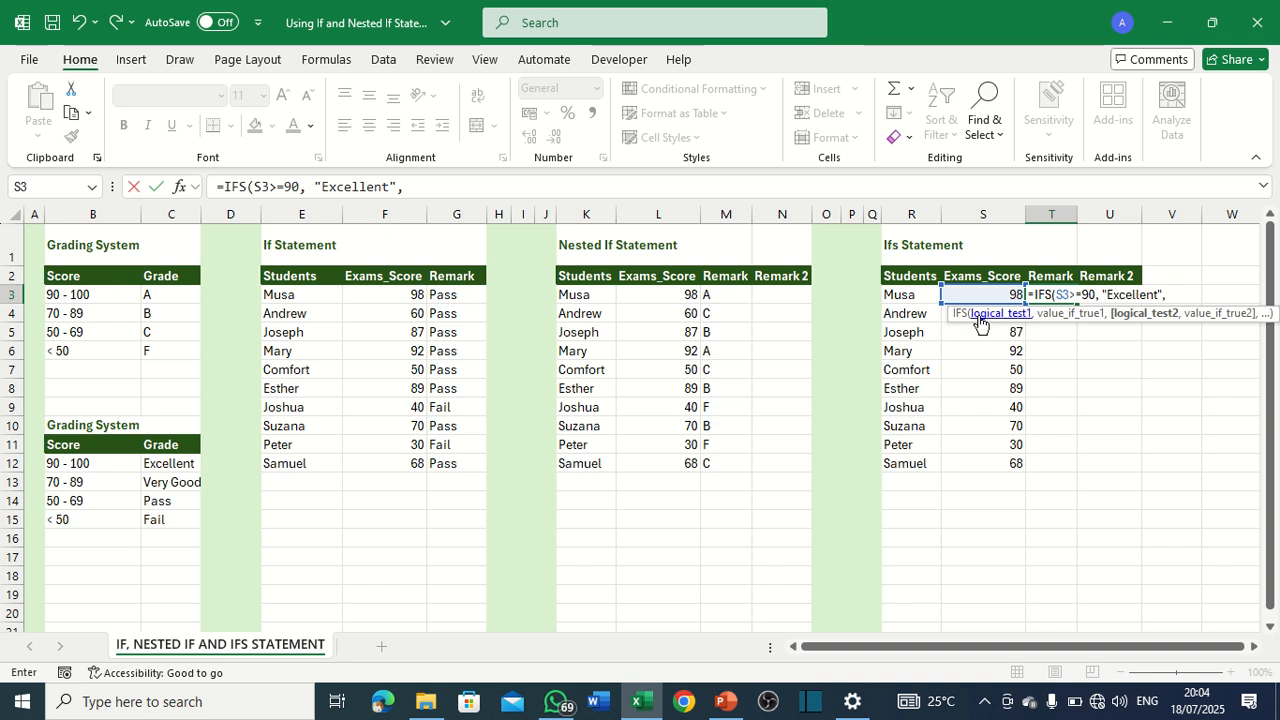
# Add a second condition to the T3 IFS formula that returns "Very Good" when S3>=70.
pyautogui.click(980, 294)
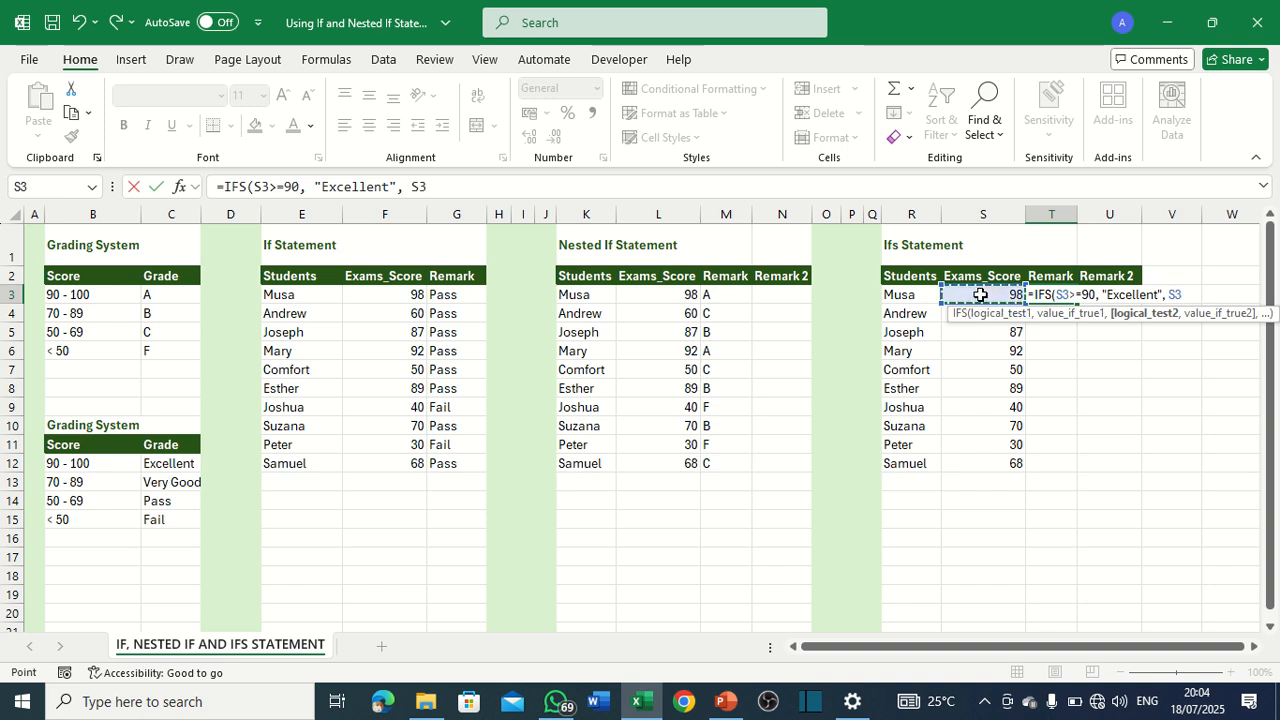
pyautogui.write('S3>=70')
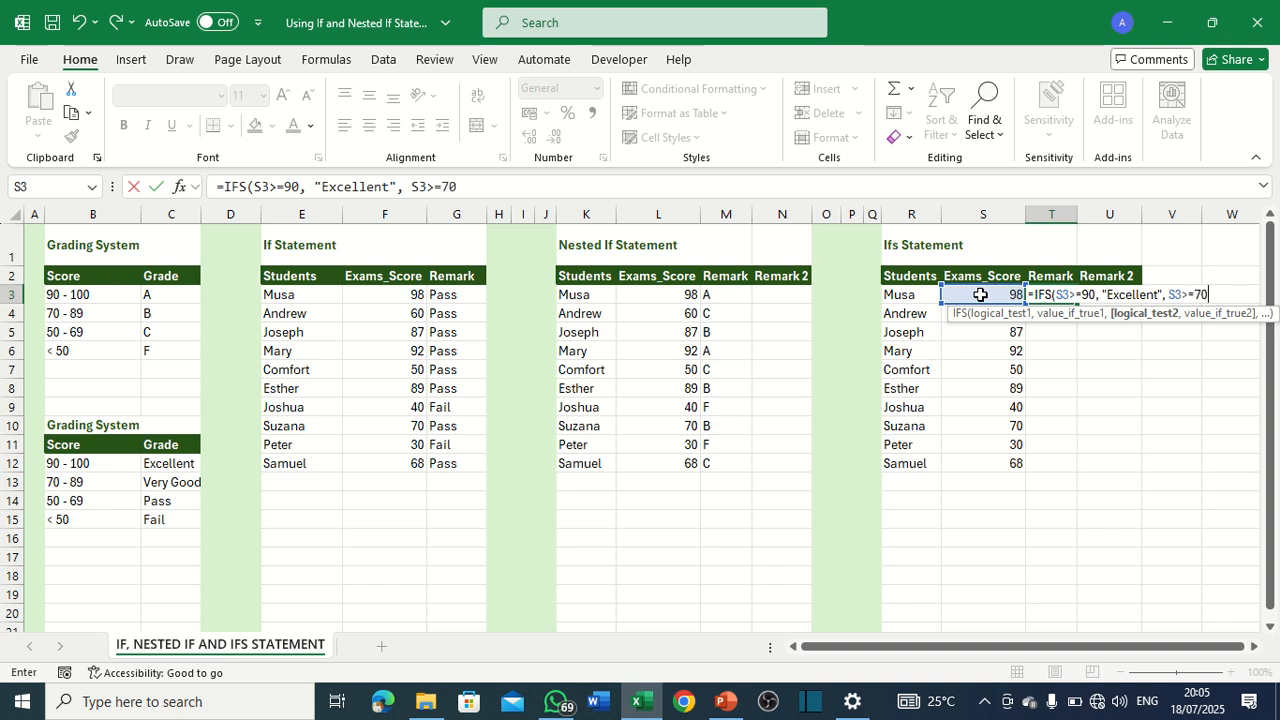
pyautogui.write(', ')
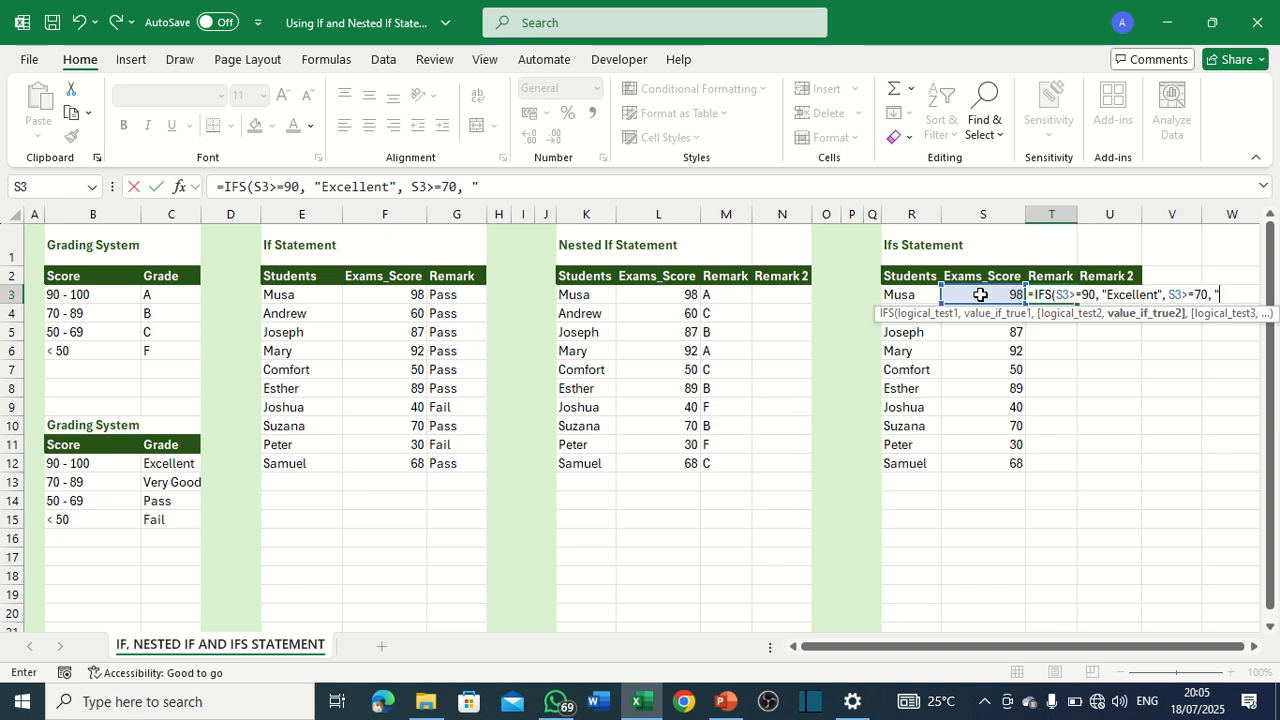
pyautogui.write('"Very Good')
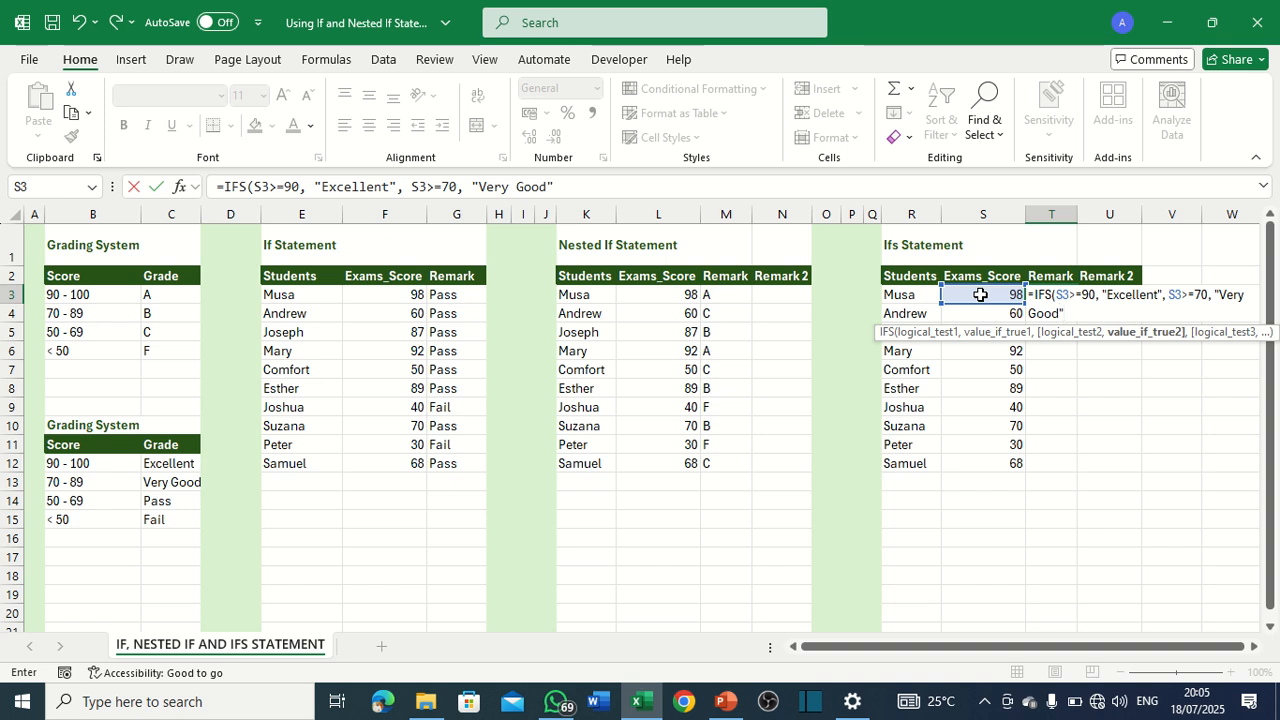
pyautogui.write('",')
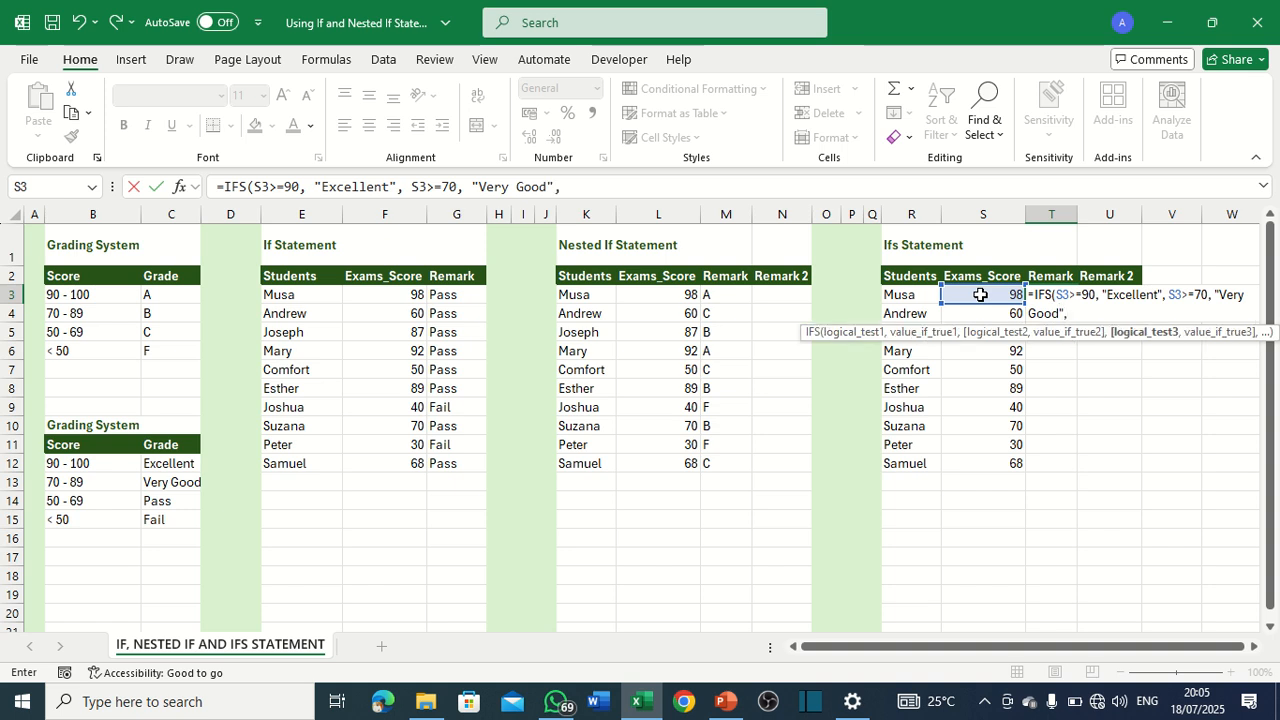
# Add a third condition to the T3 IFS formula that returns "Pass" when S3>=50.
pyautogui.click(980, 294)
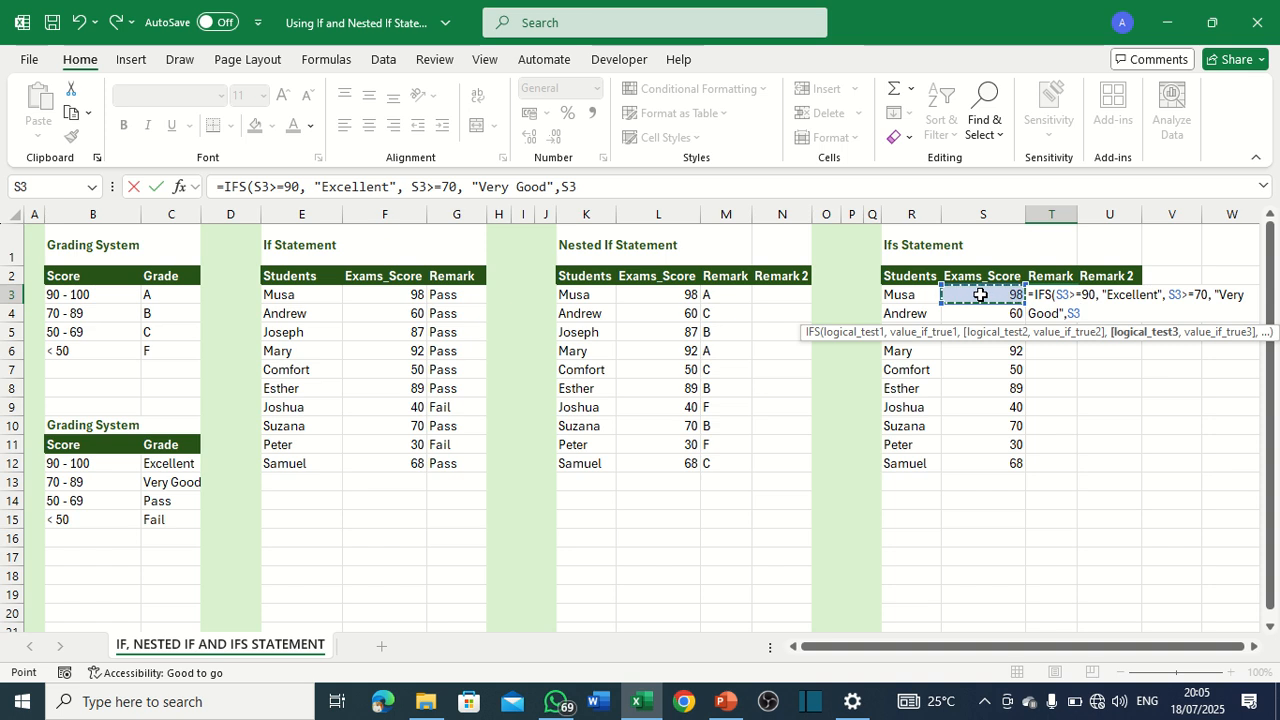
pyautogui.write('>=50,')
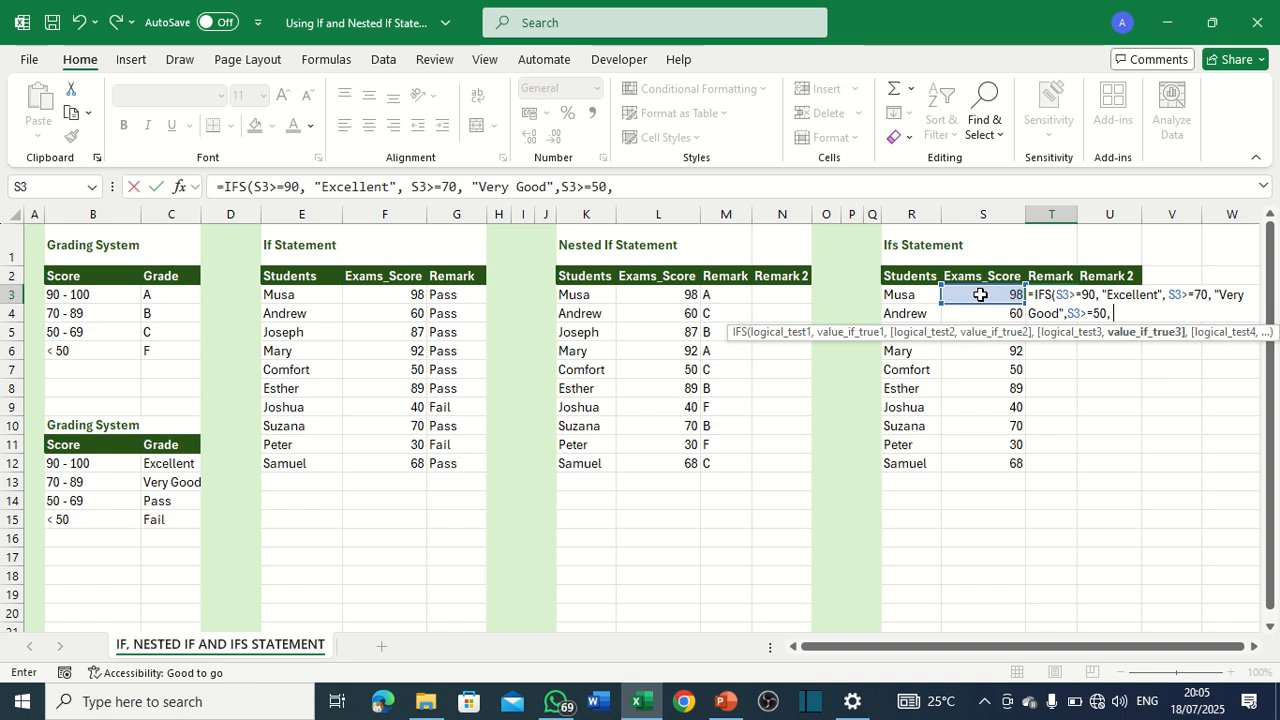
pyautogui.write(' "Pass",')
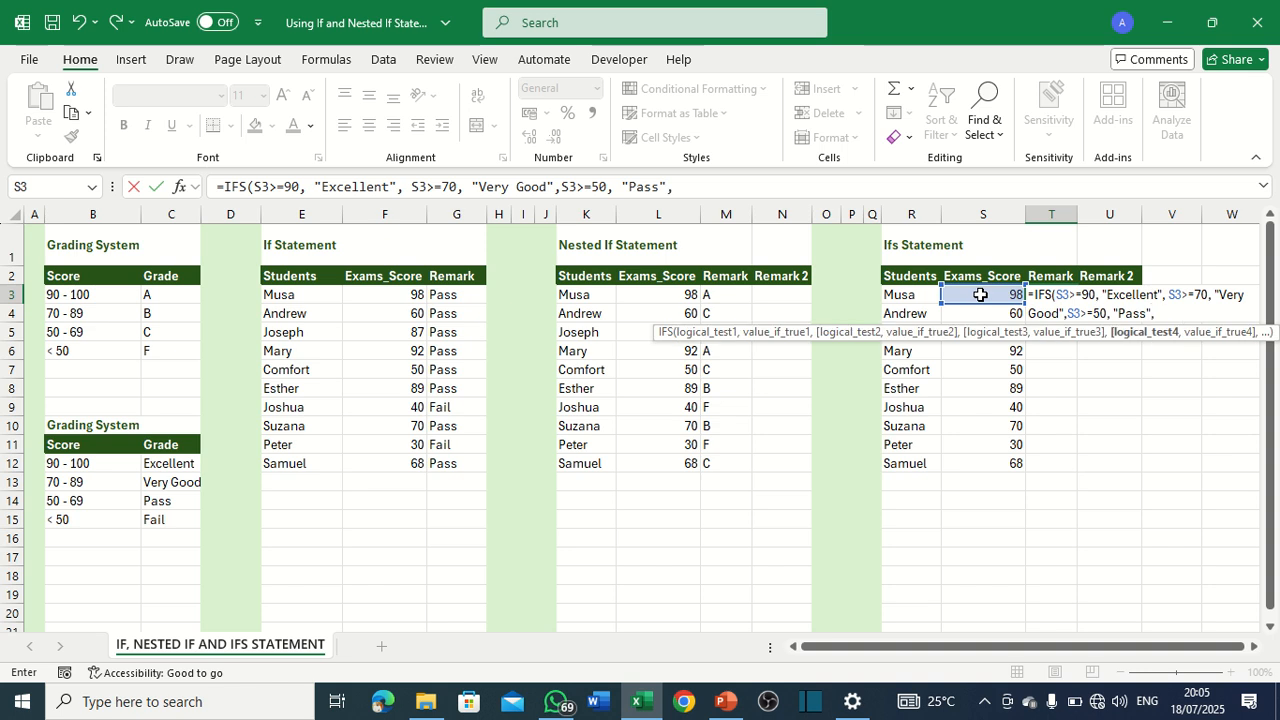
# Complete the T3 IFS formula with a fourth condition that returns "Fail" when S3<50.
pyautogui.click(980, 294)
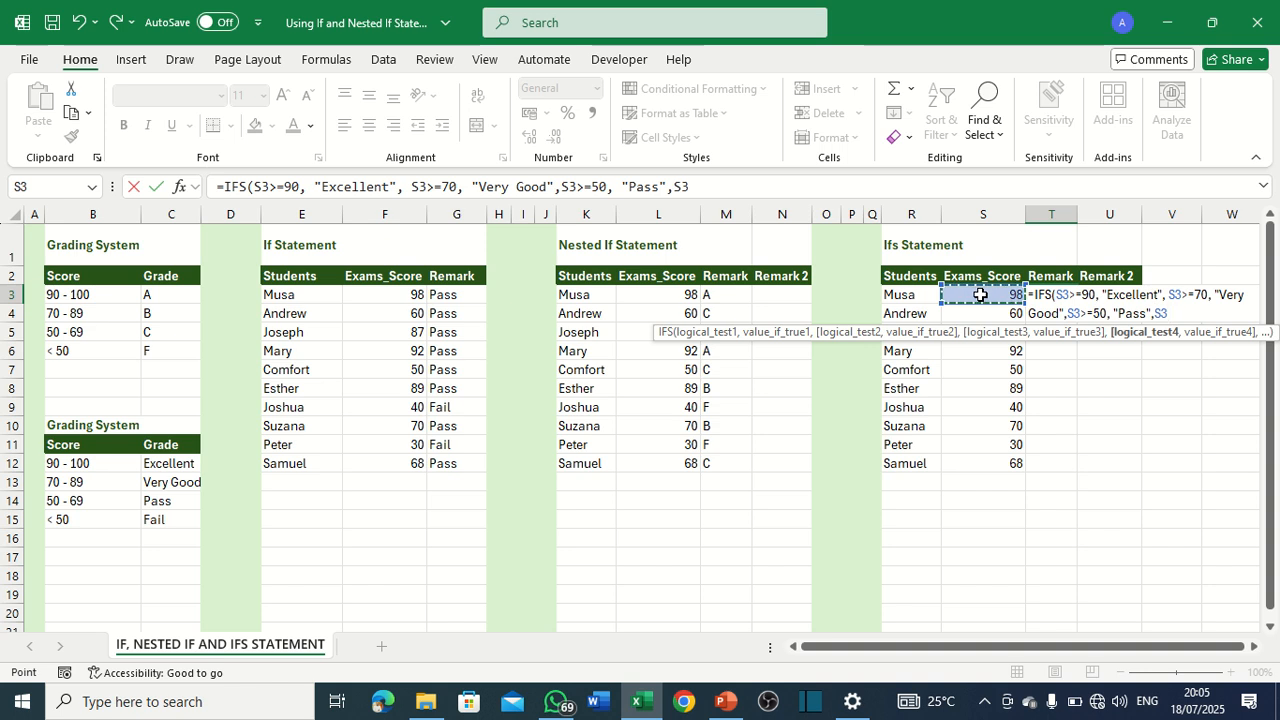
pyautogui.write('>')
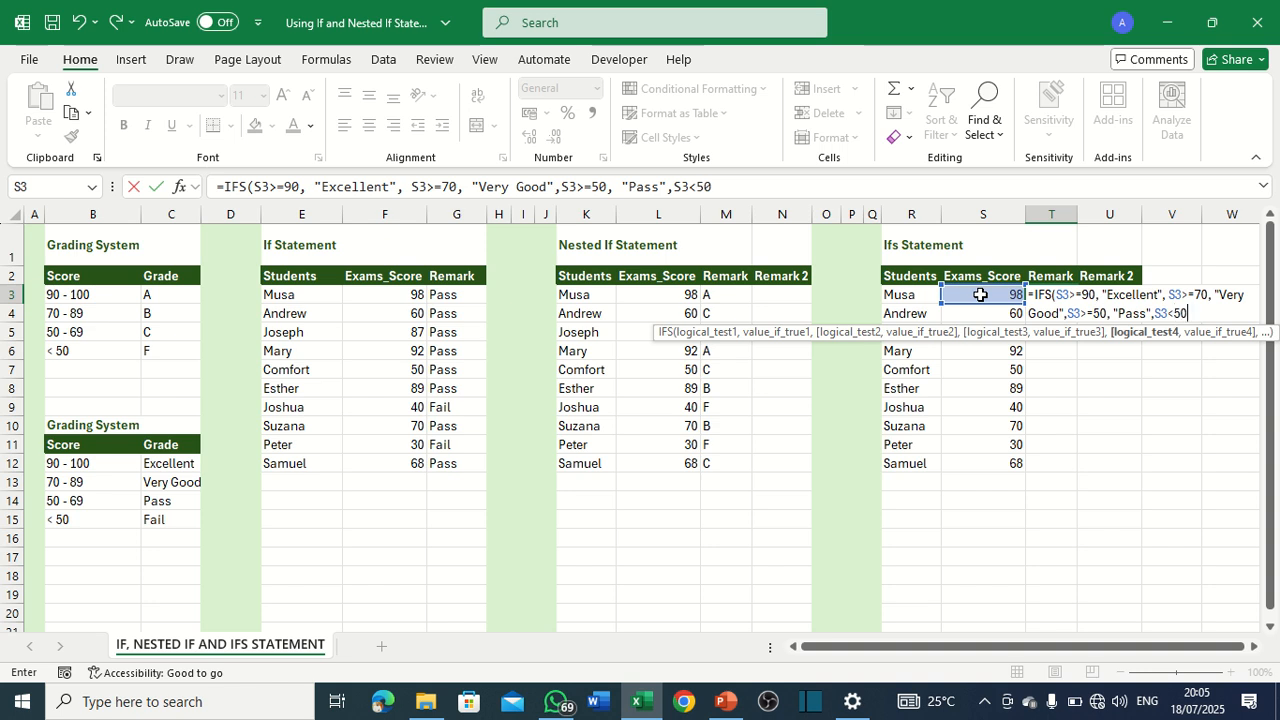
pyautogui.write('50,')
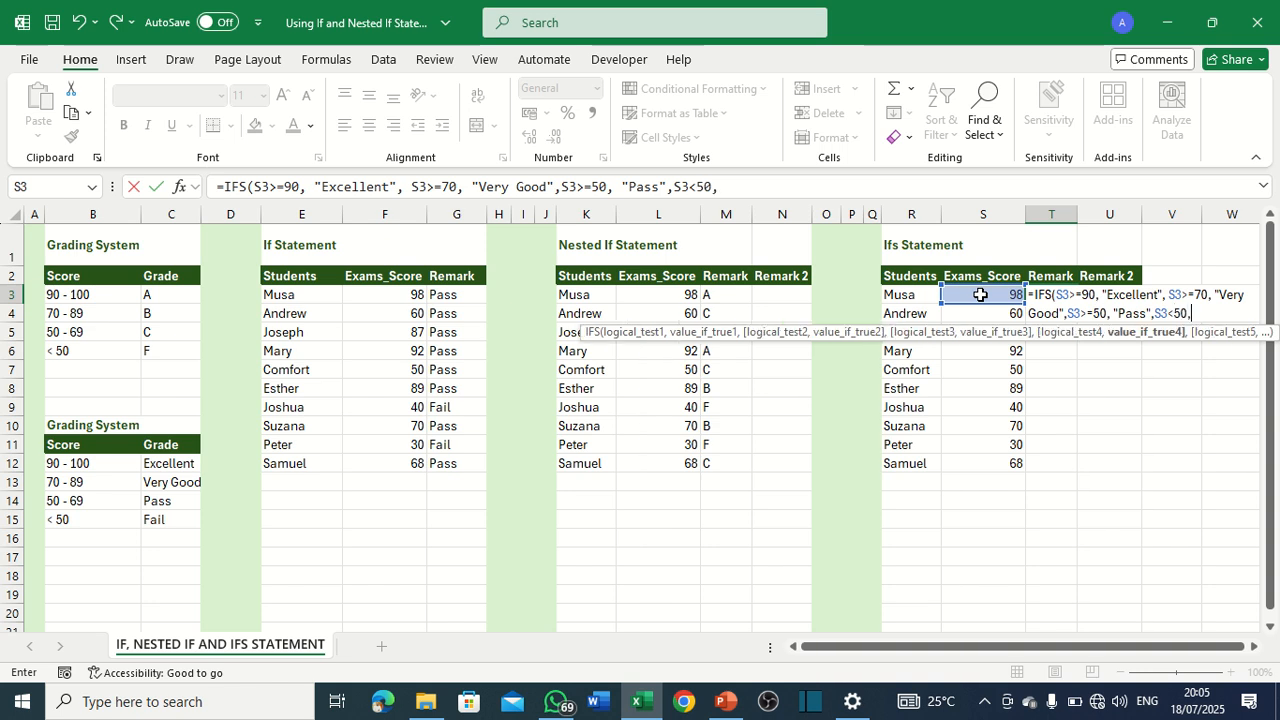
pyautogui.write(' "Fail')
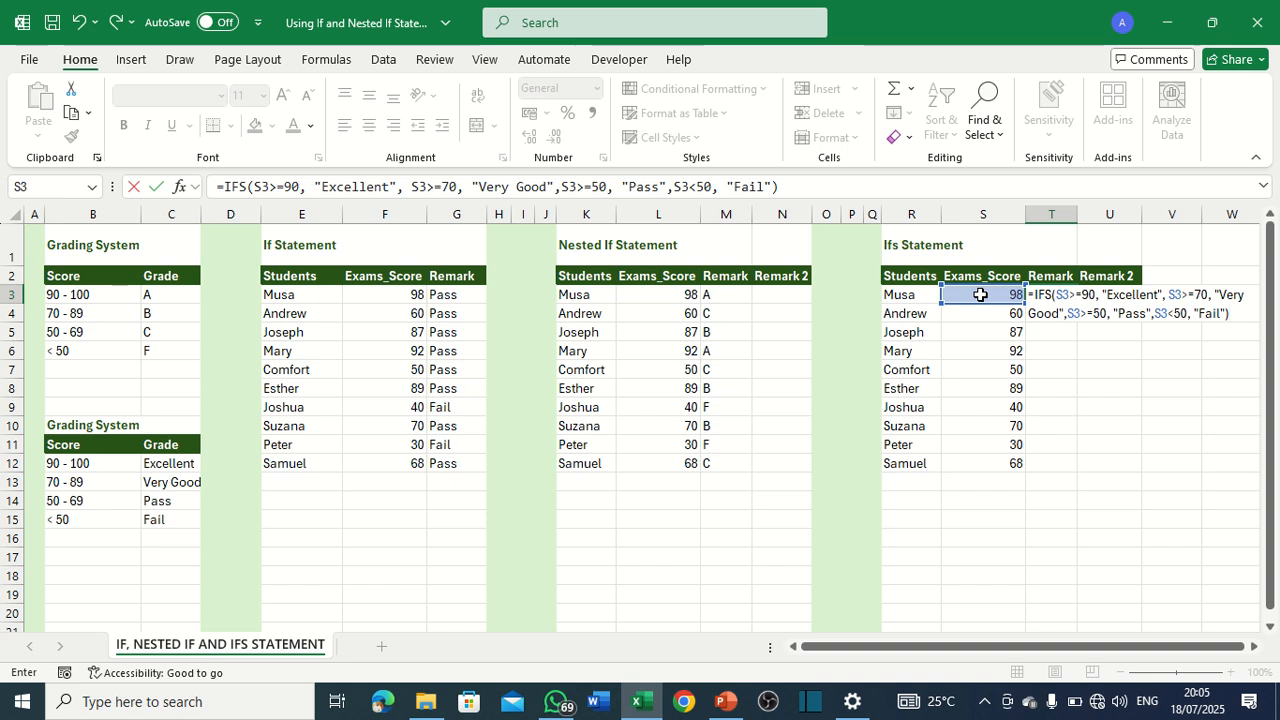
pyautogui.press('Return')
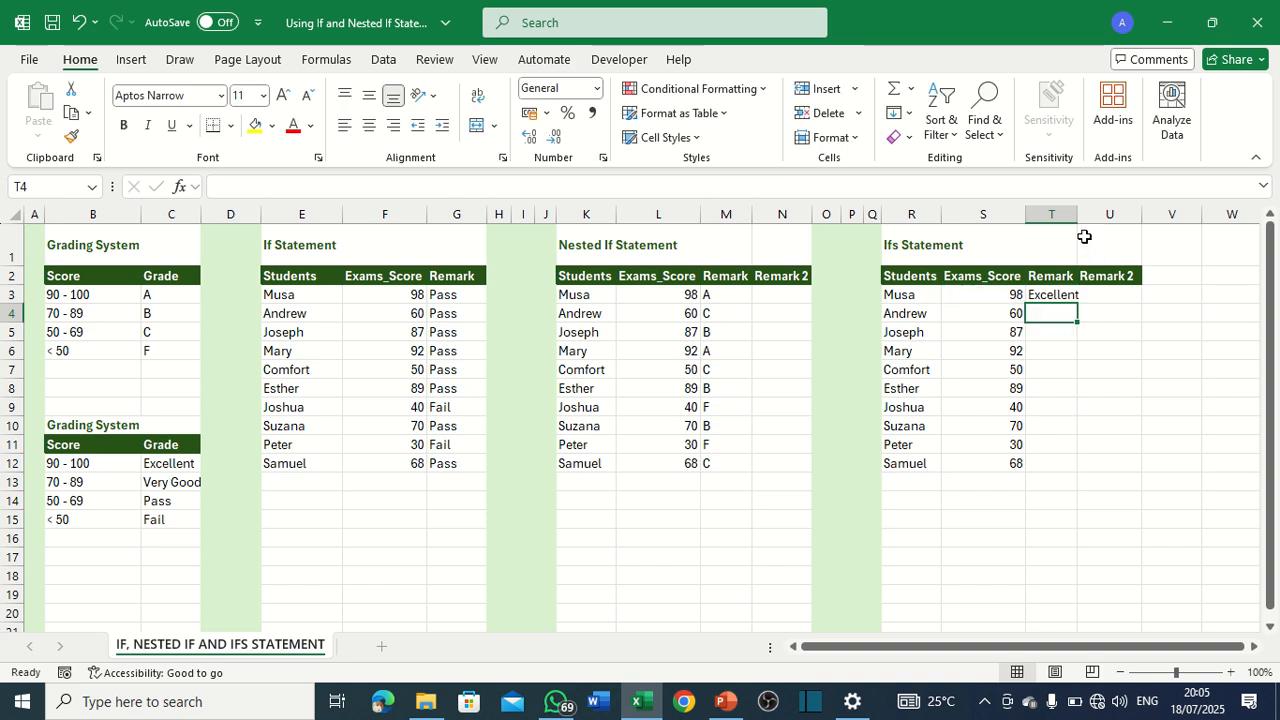
# AutoFit the width of column T to its contents and select the IFS formula cell T3.
pyautogui.doubleClick(1077, 211)
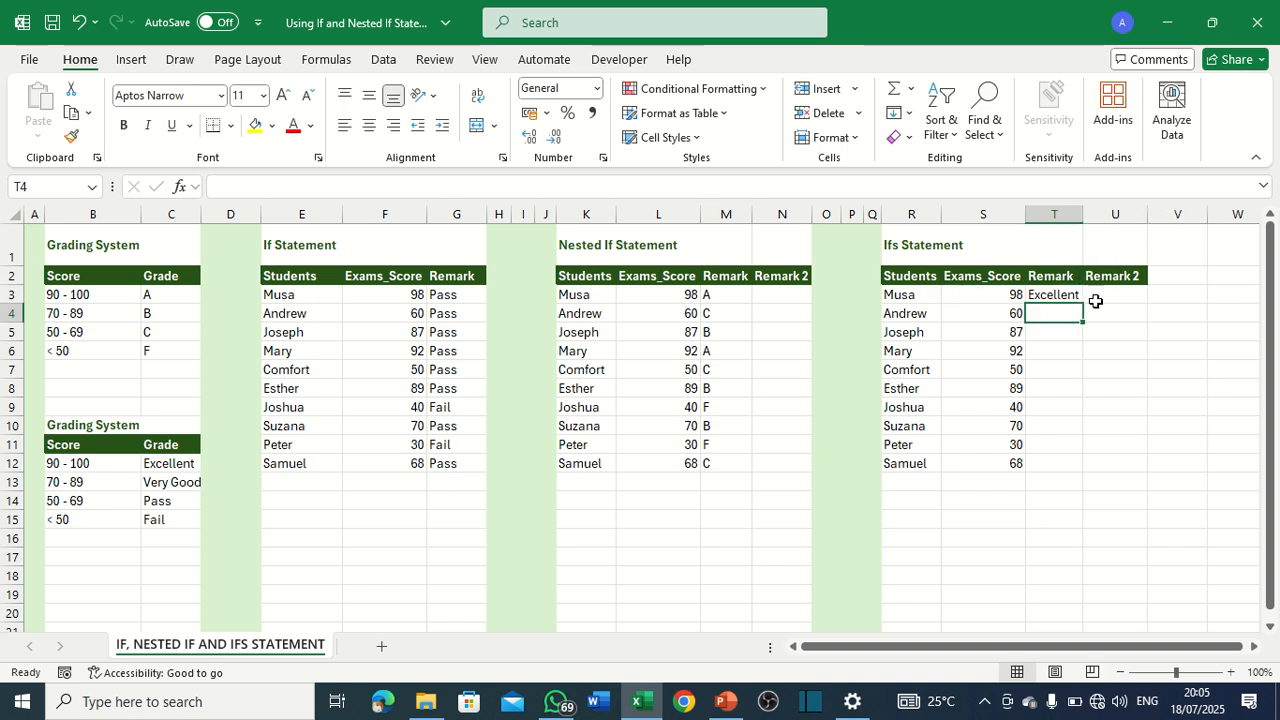
pyautogui.click(1012, 294)
pyautogui.click(1062, 292)
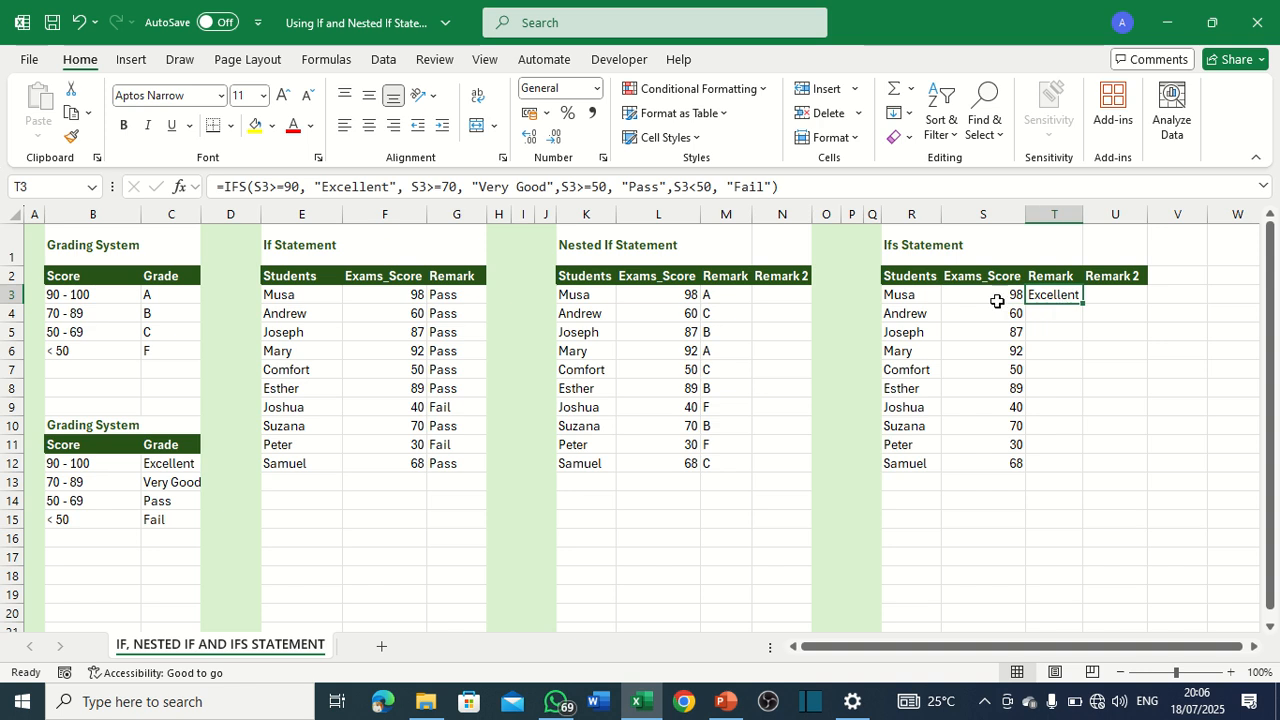
# Fill the T3 IFS formula down through T12 and AutoFit the width of column T to the remarks.
pyautogui.click(999, 299)
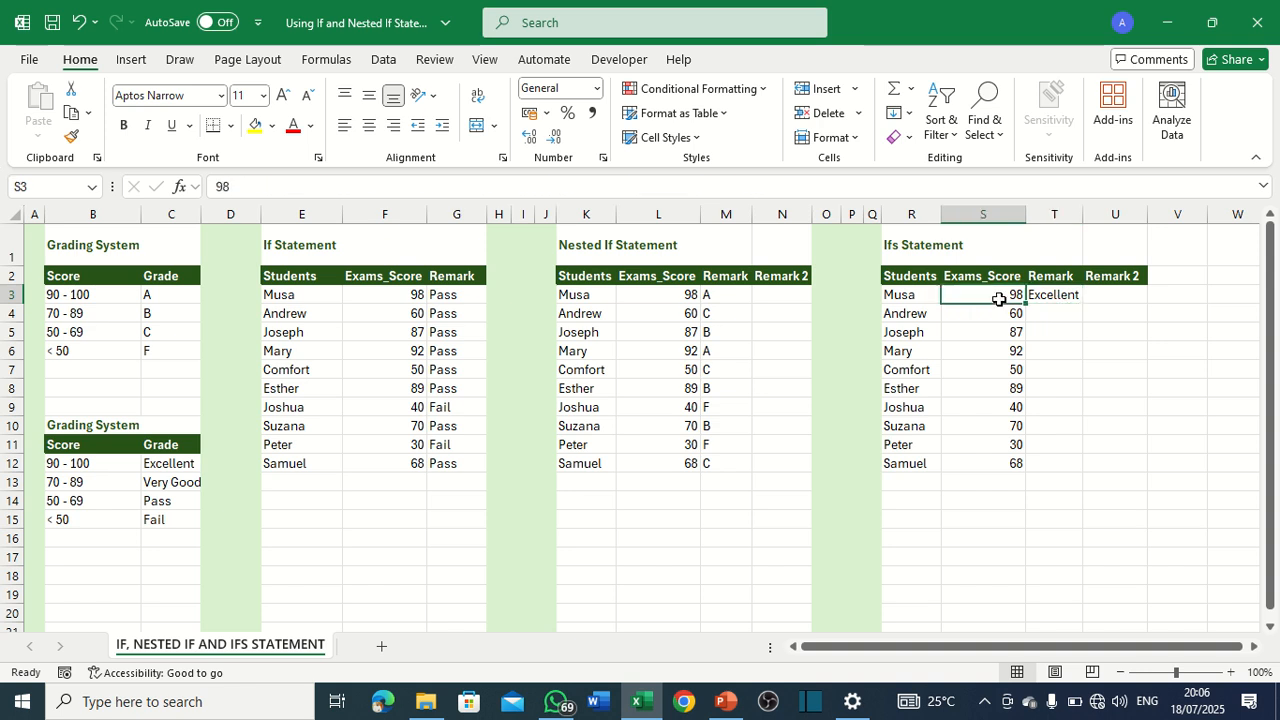
pyautogui.click(1063, 295)
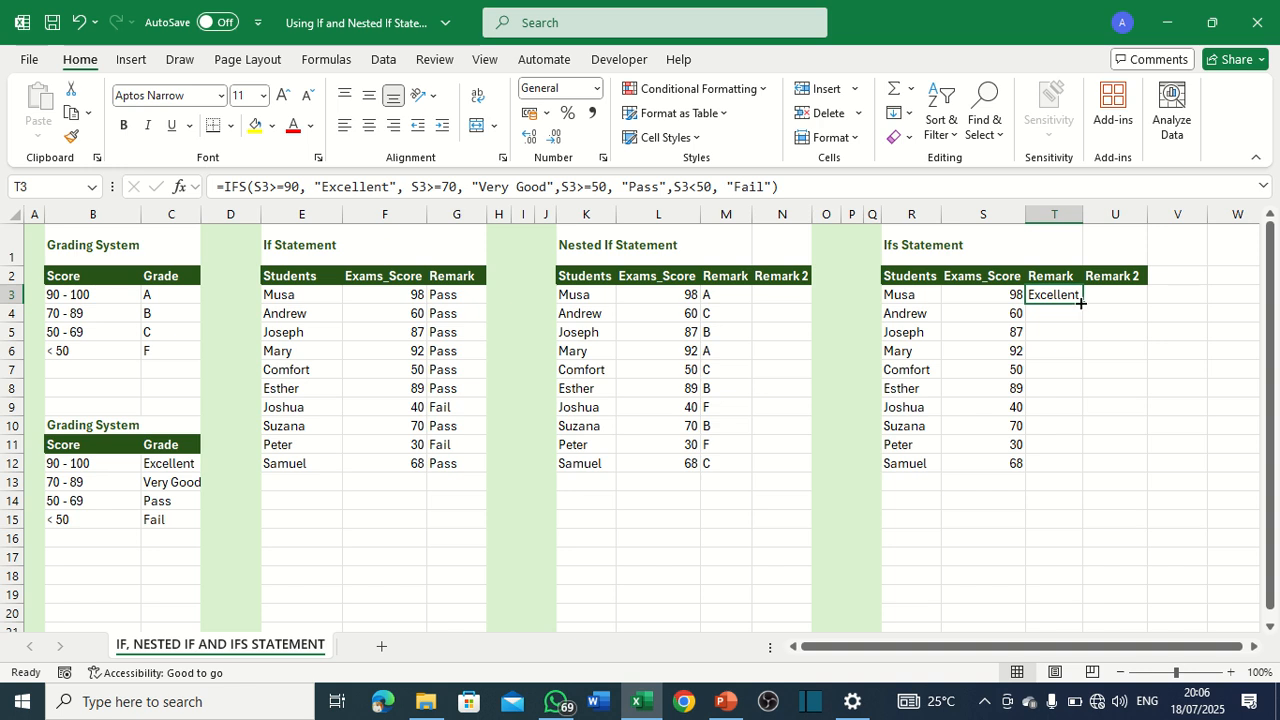
pyautogui.doubleClick(1080, 302)
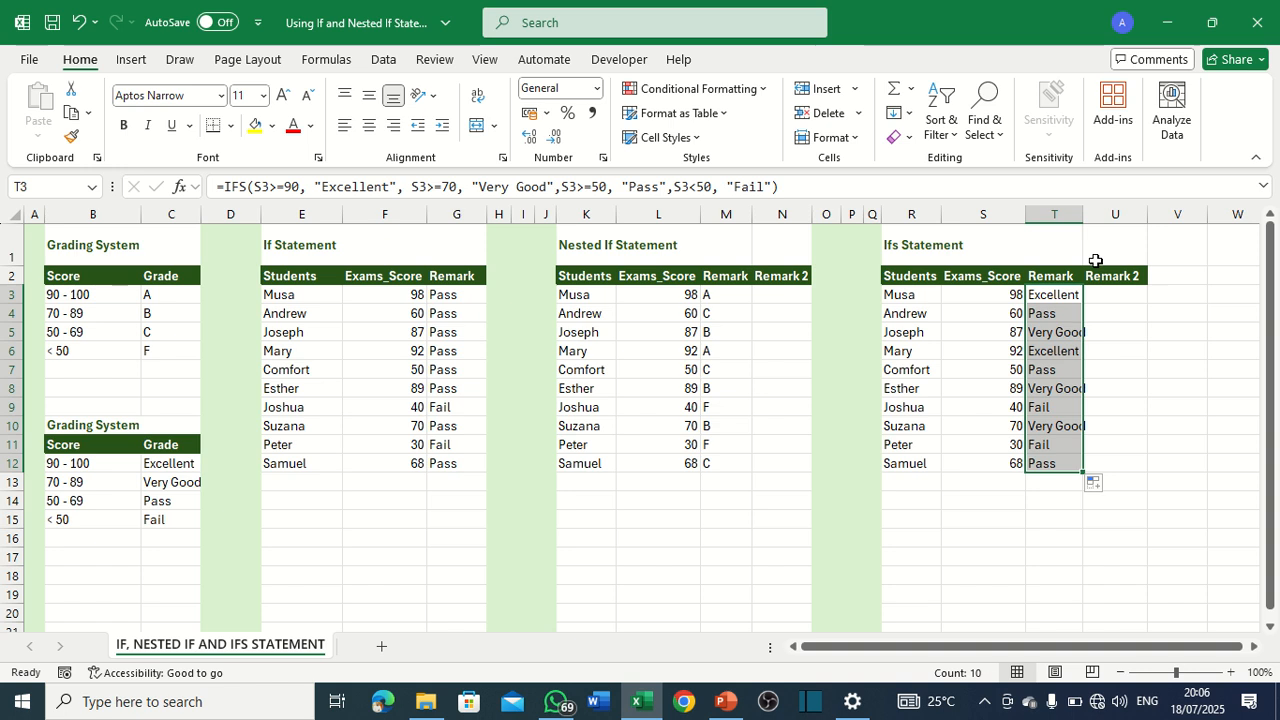
pyautogui.doubleClick(1083, 215)
pyautogui.click(1043, 386)
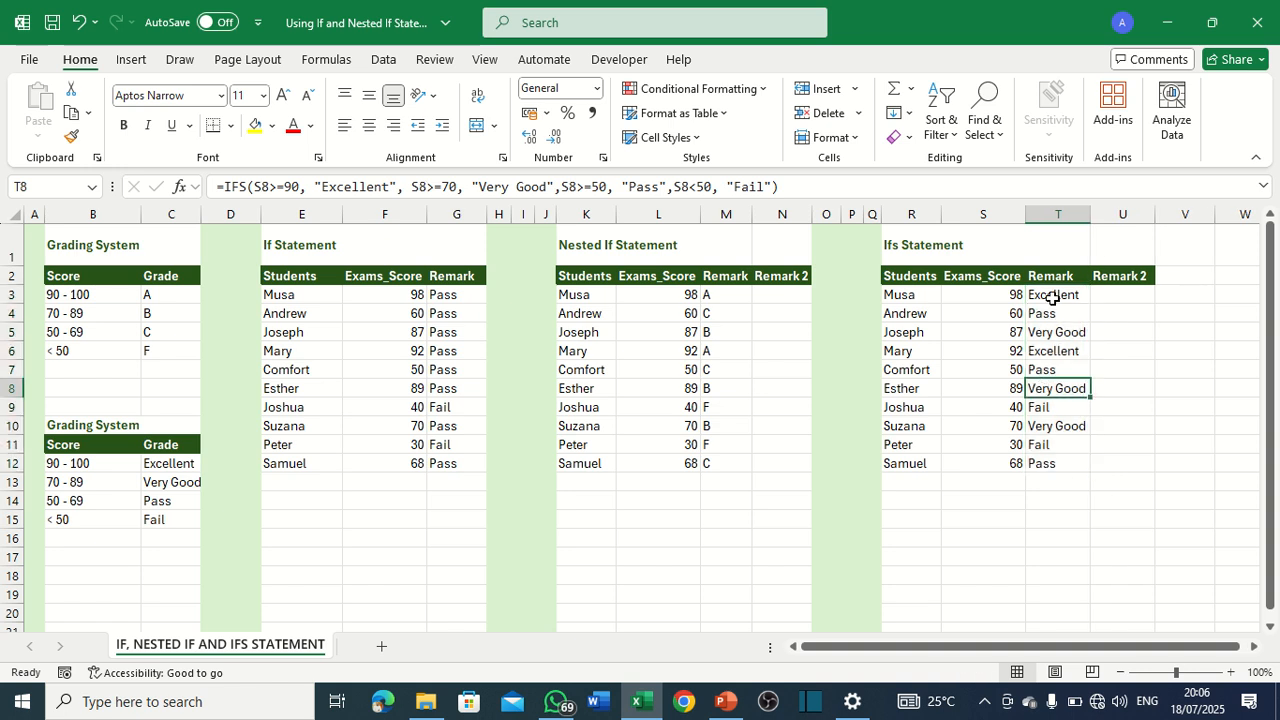
# Check the IFS remarks in column T against the exam scores in column S, including rows 3, 4, 5, 9 and 10.
pyautogui.click(1048, 314)
pyautogui.click(1010, 316)
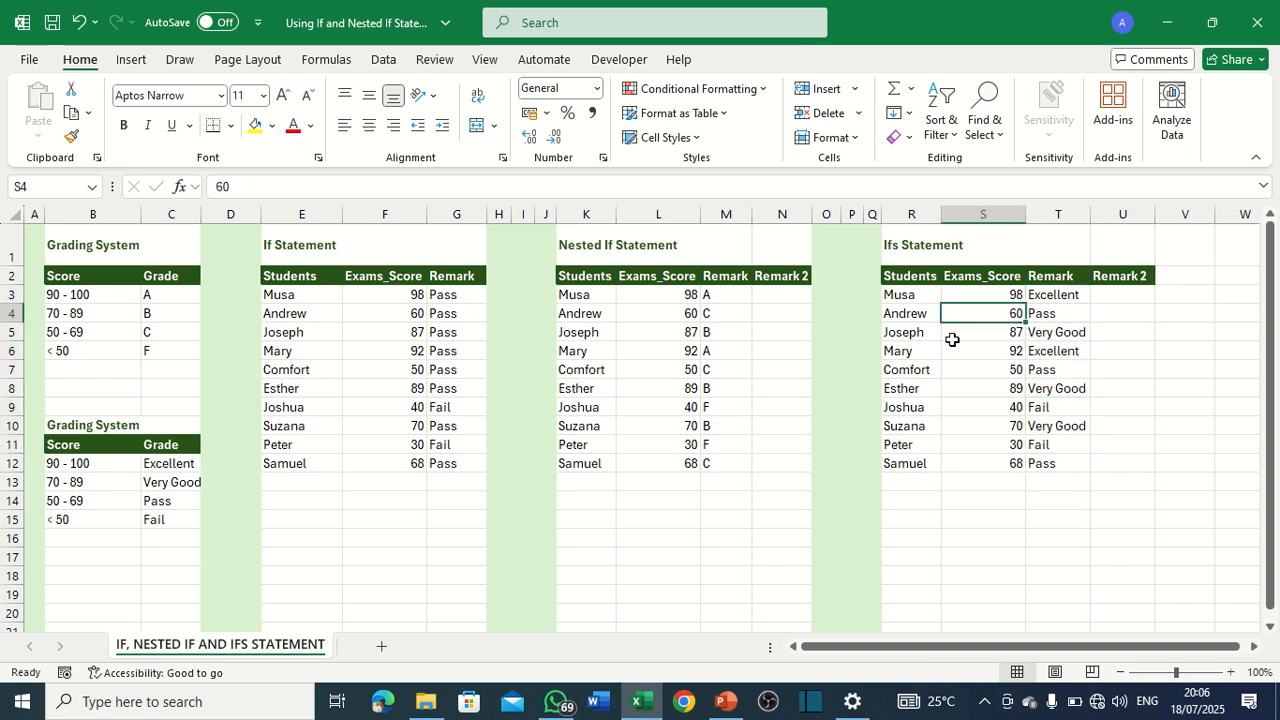
pyautogui.click(1040, 316)
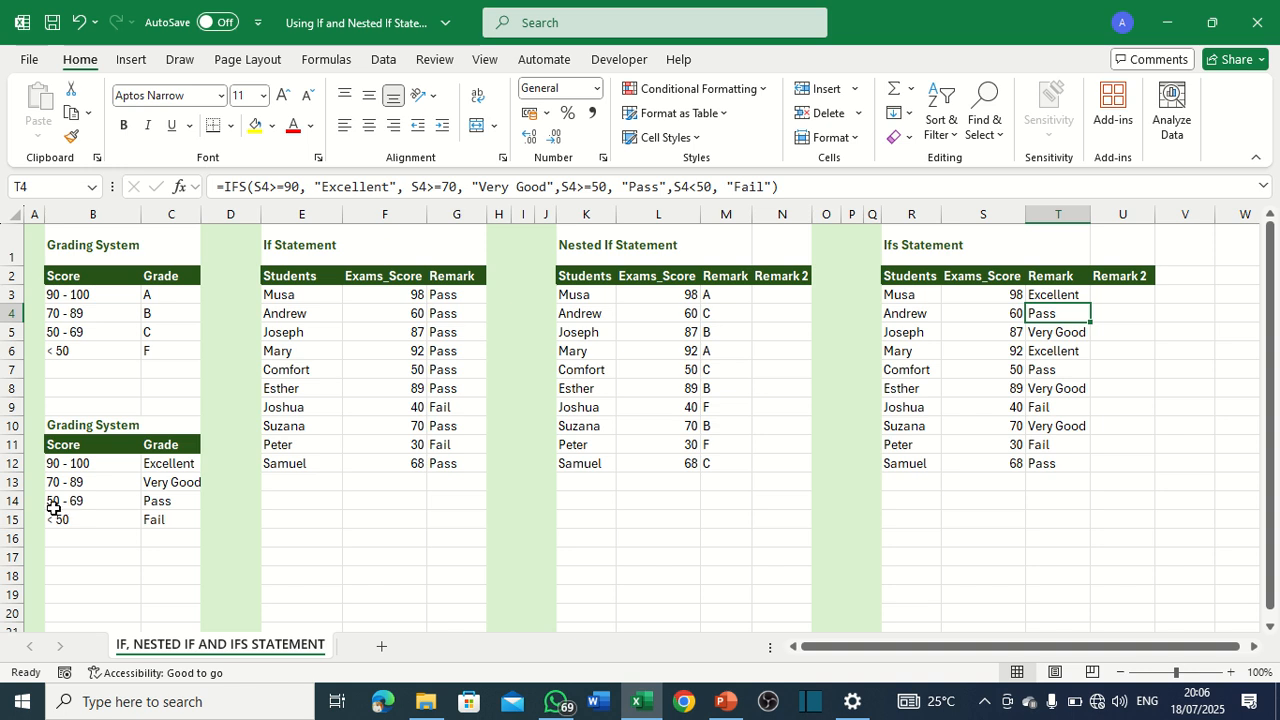
pyautogui.click(1058, 336)
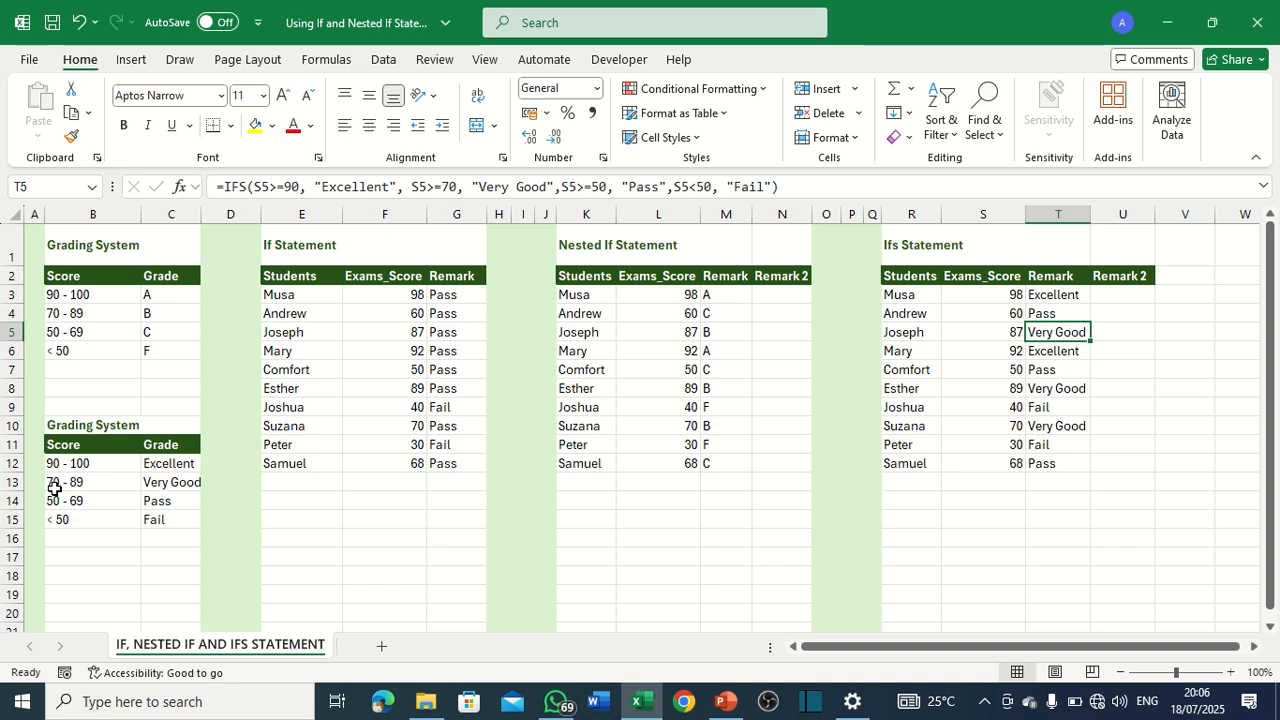
pyautogui.click(1063, 299)
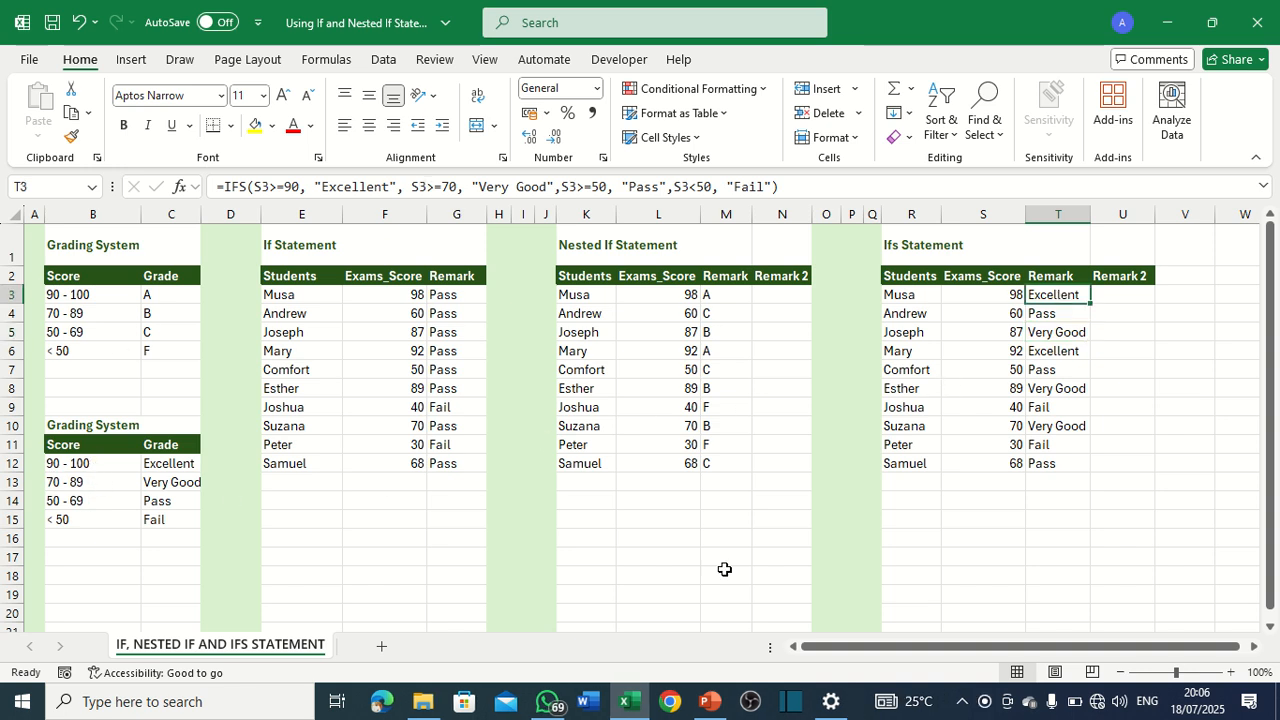
pyautogui.click(1063, 426)
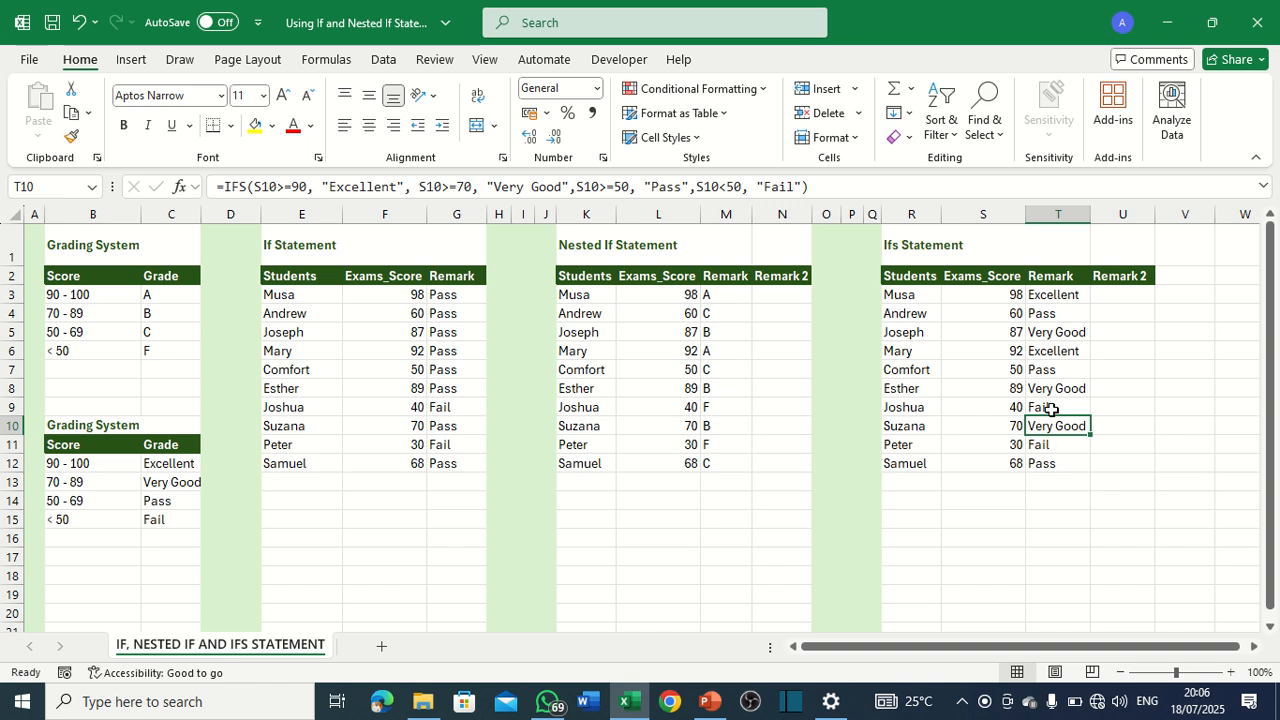
pyautogui.click(1051, 409)
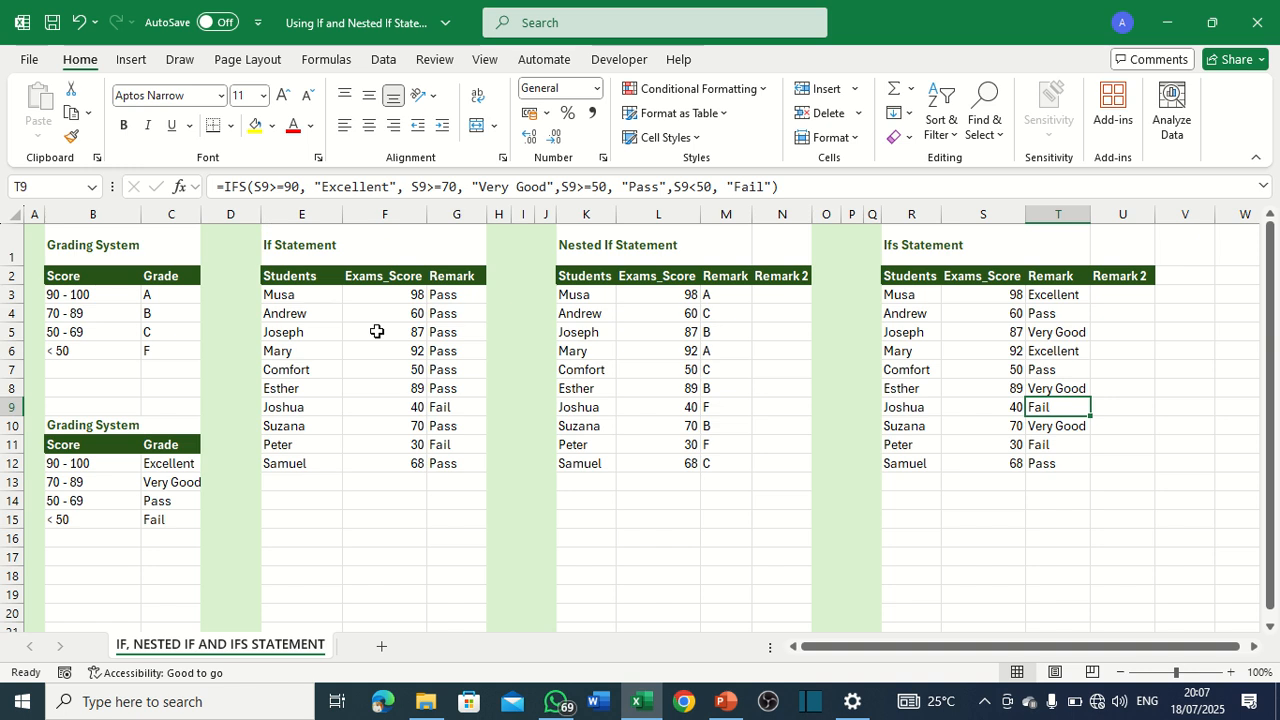
pyautogui.moveTo(505, 8)
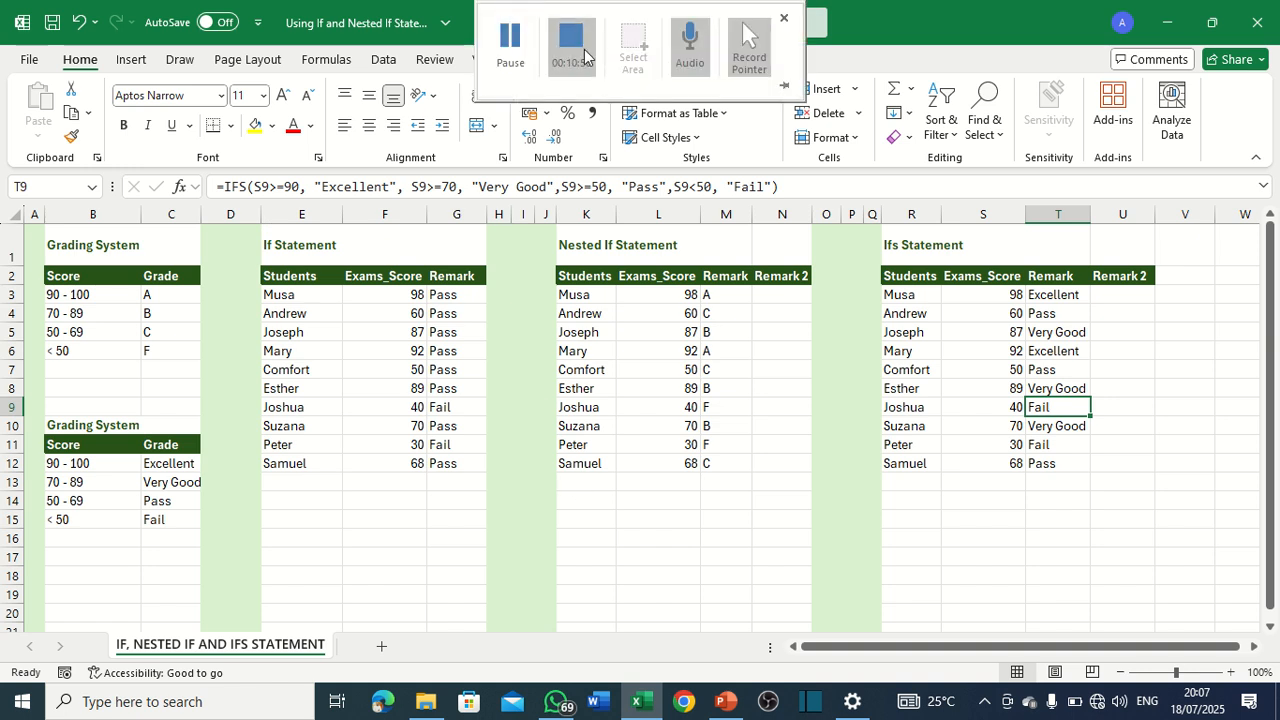